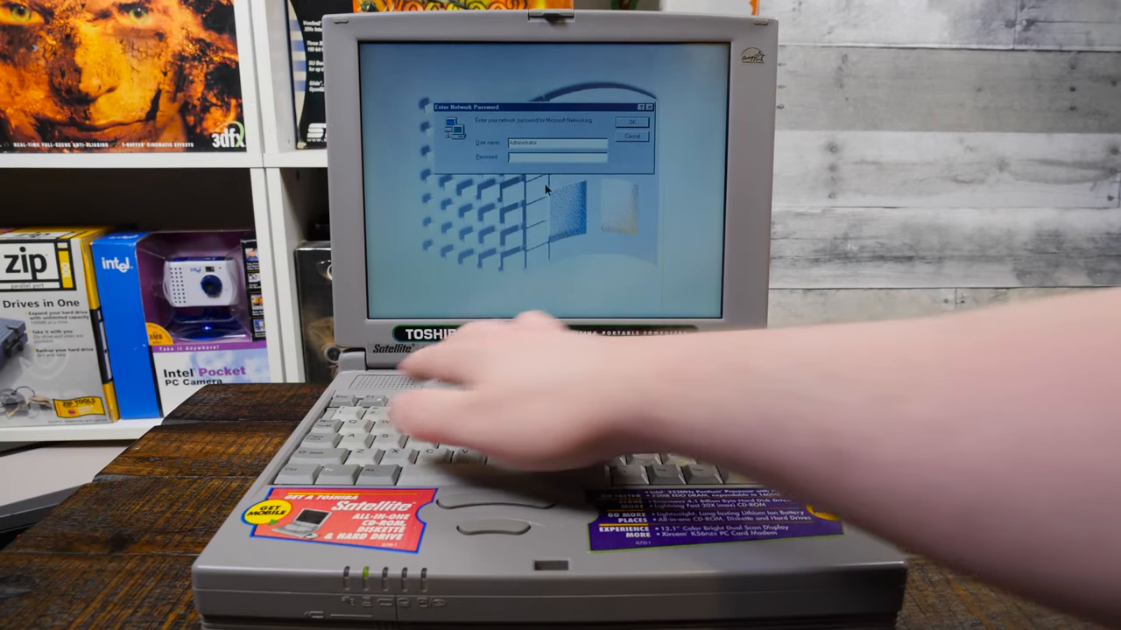
Dismiss the Enter Network Password prompt to reach the Windows 98 desktop
key("Return")
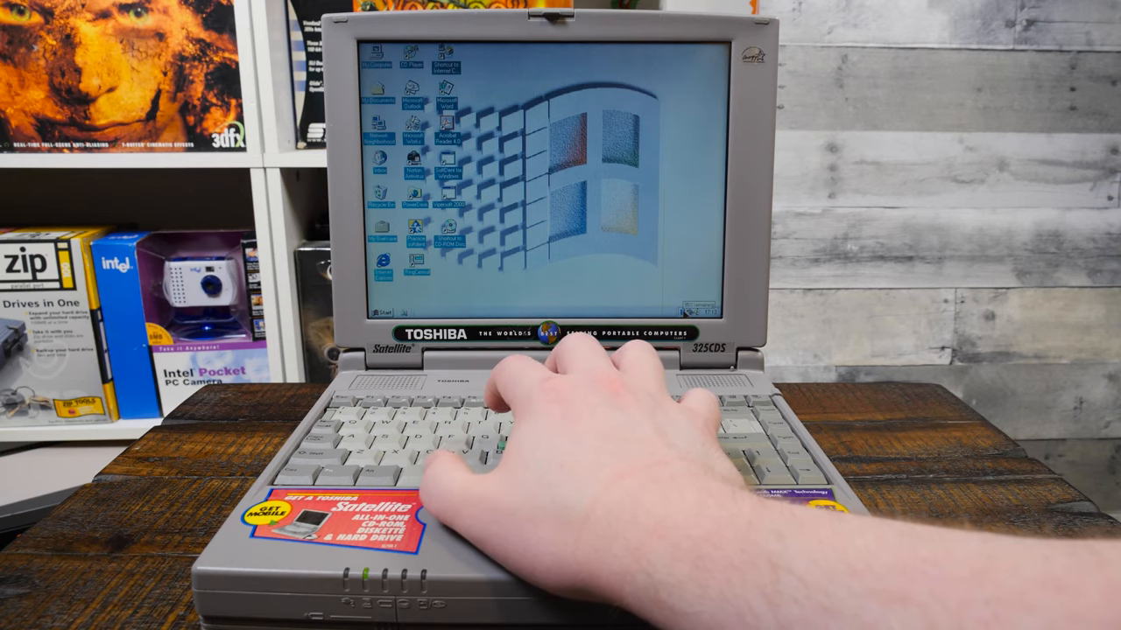
double_click(689, 311)
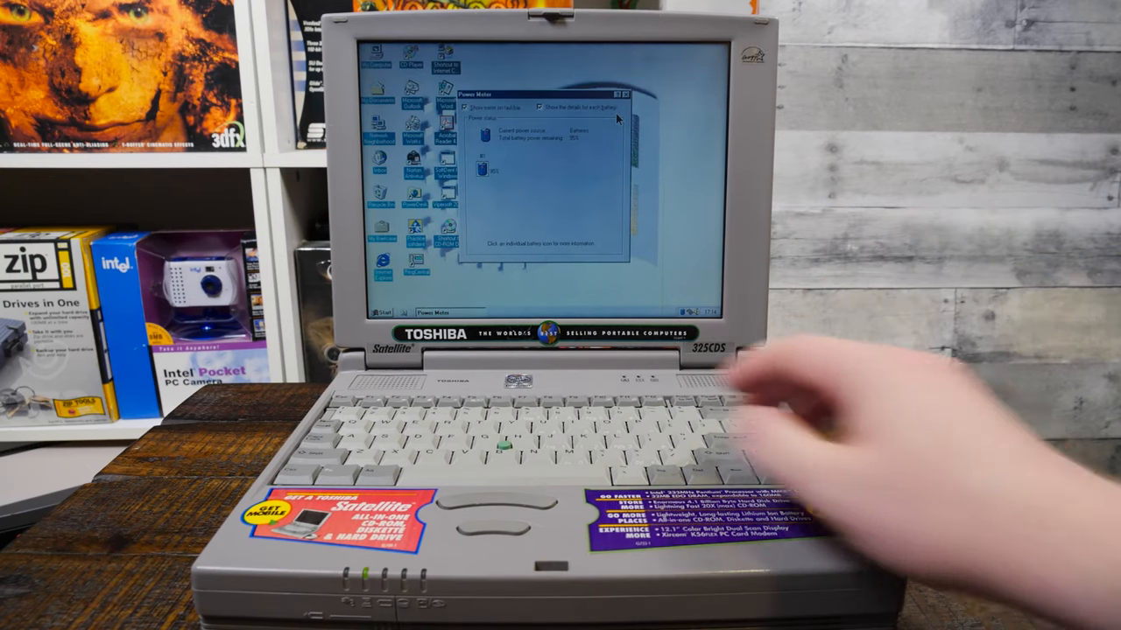
key("alt+F4")
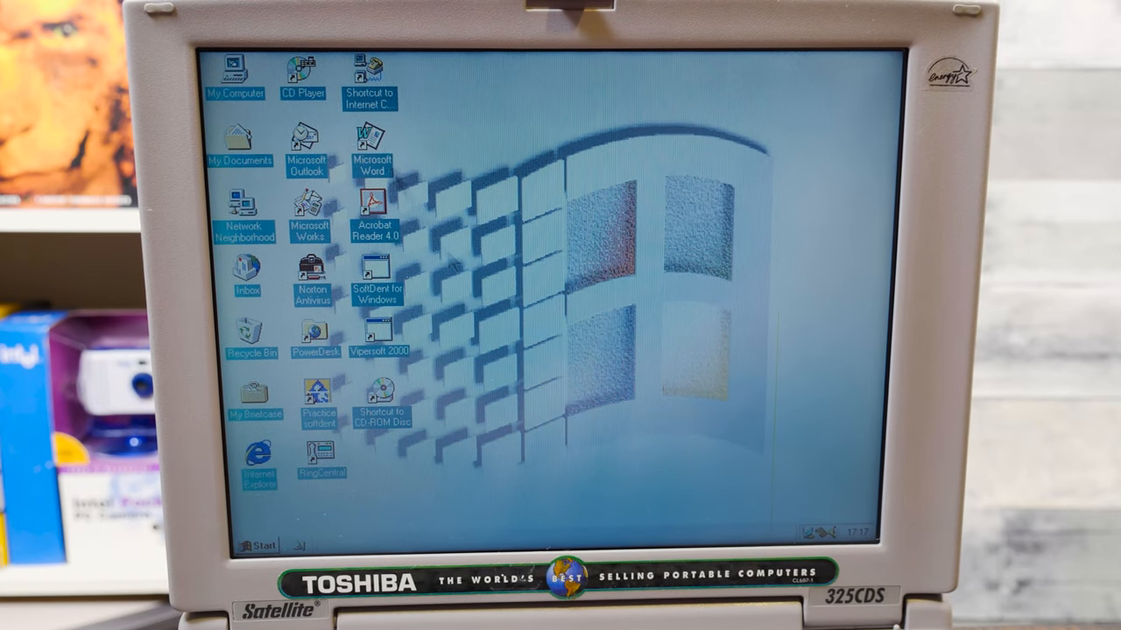
Select and deselect the desktop icons, then bring up My Computer's System Properties
key("ctrl+a")
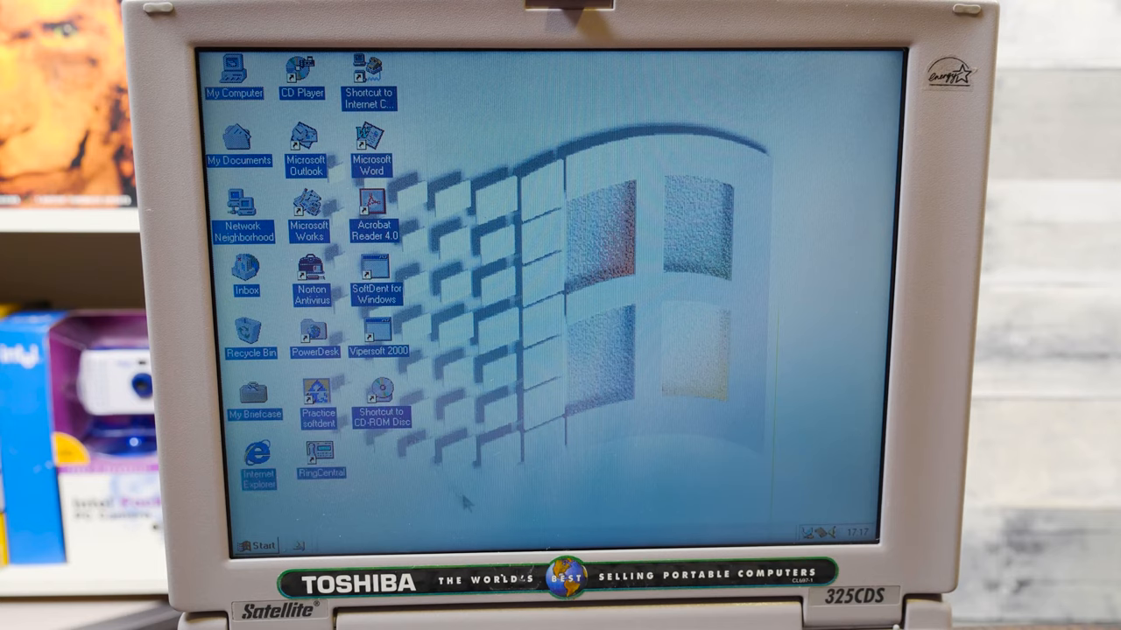
left_click(467, 420)
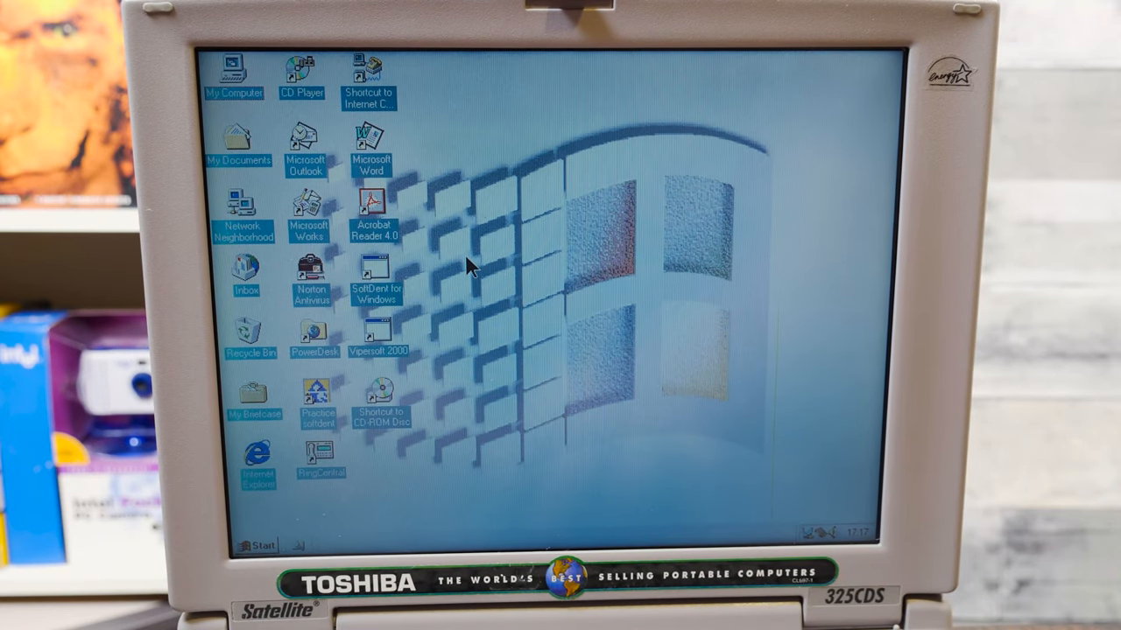
right_click(232, 67)
left_click(280, 193)
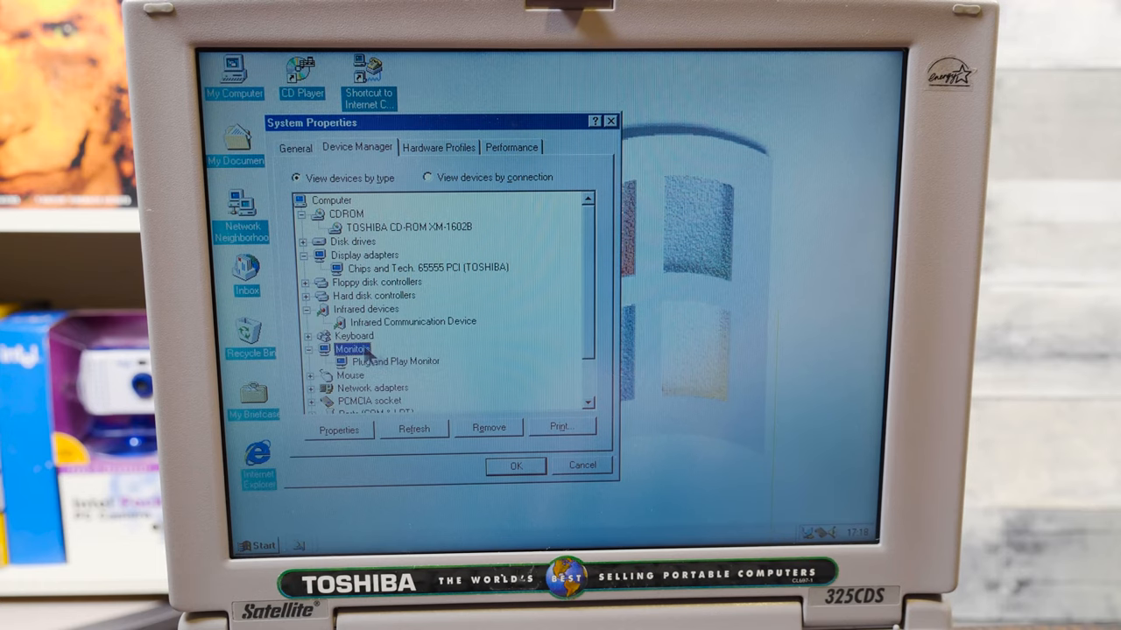
In Device Manager, expand the Network adapters, PCMCIA socket and Ports (COM & LPT) categories
left_click(587, 401)
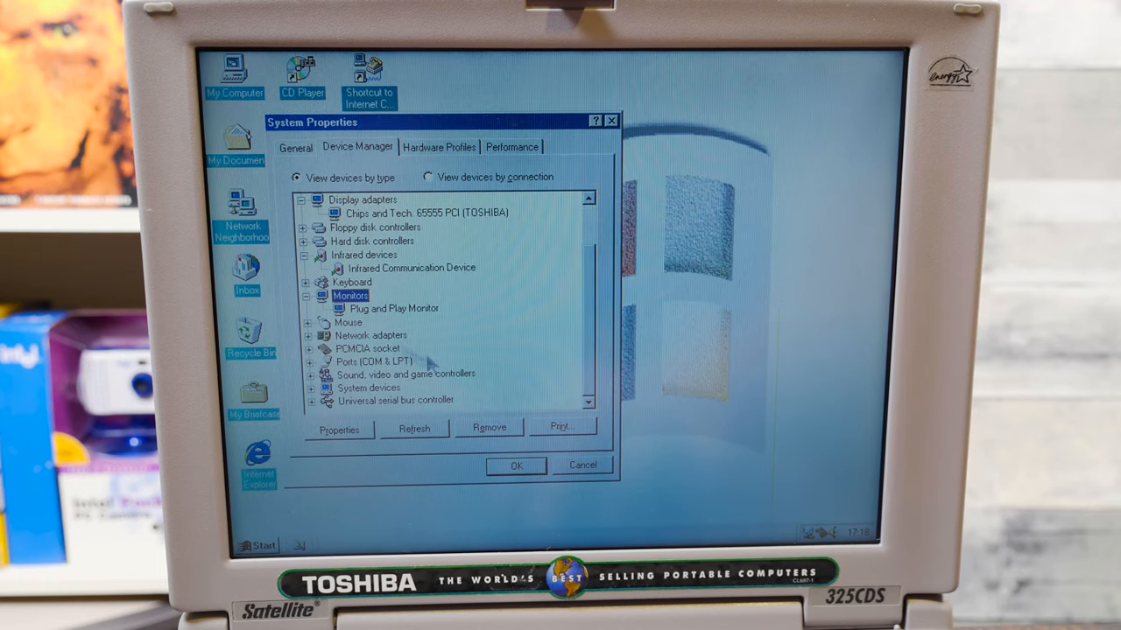
double_click(371, 335)
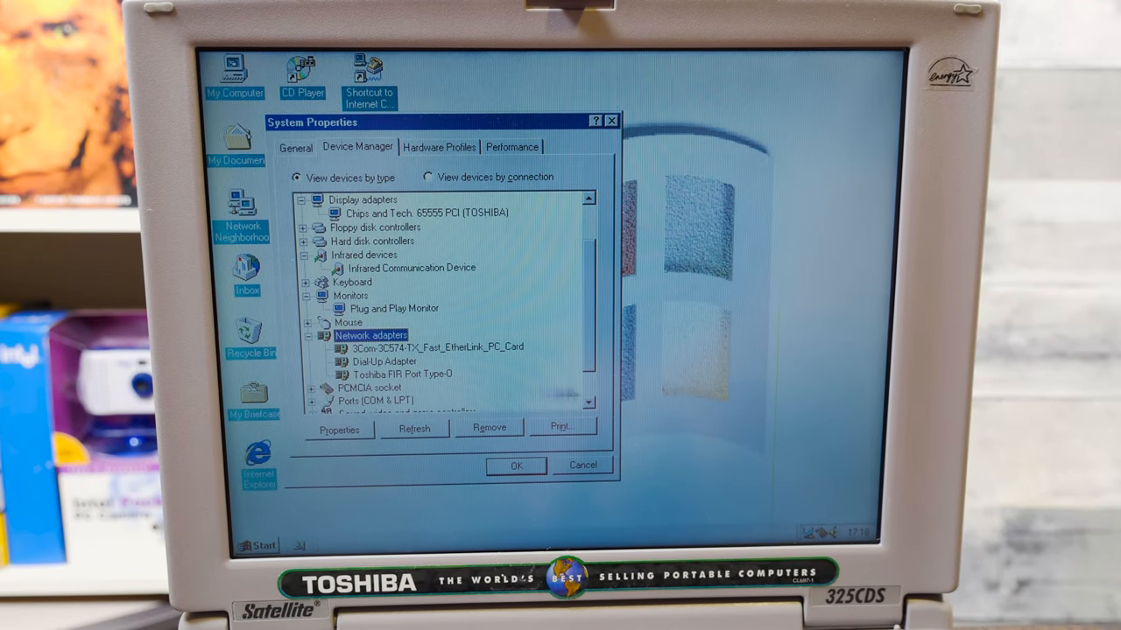
left_click(588, 399)
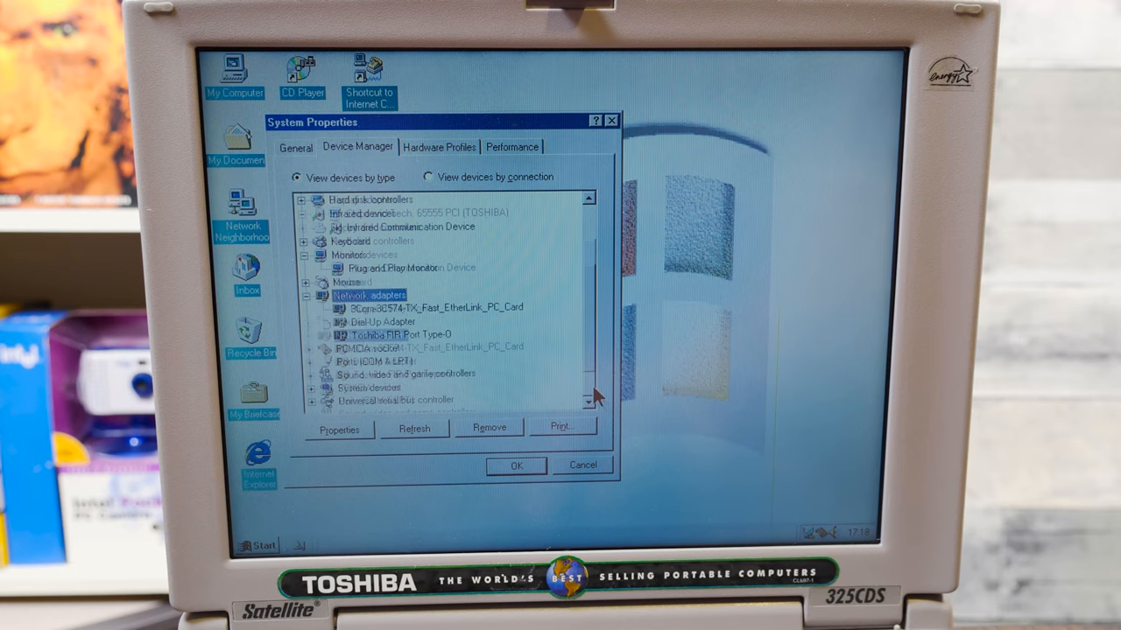
double_click(368, 349)
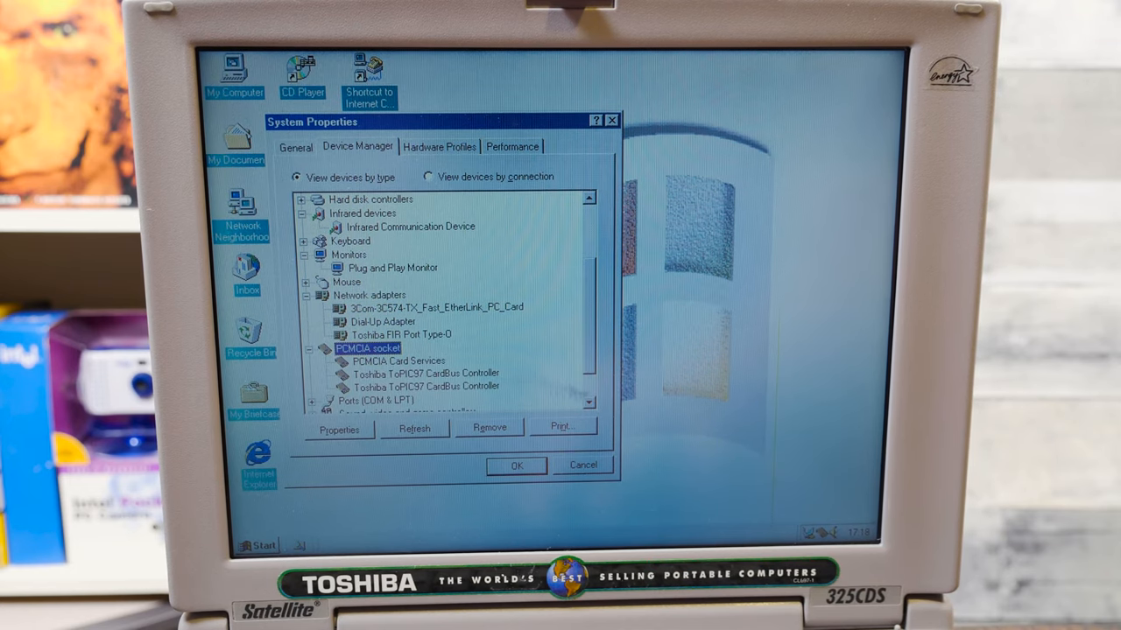
left_click(591, 401)
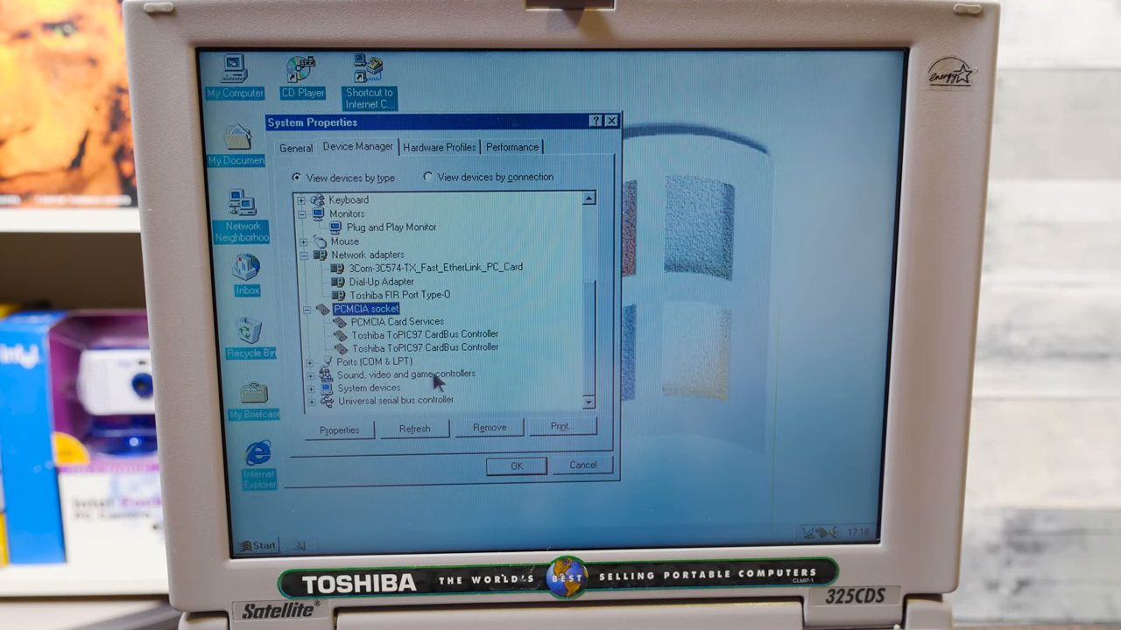
double_click(375, 362)
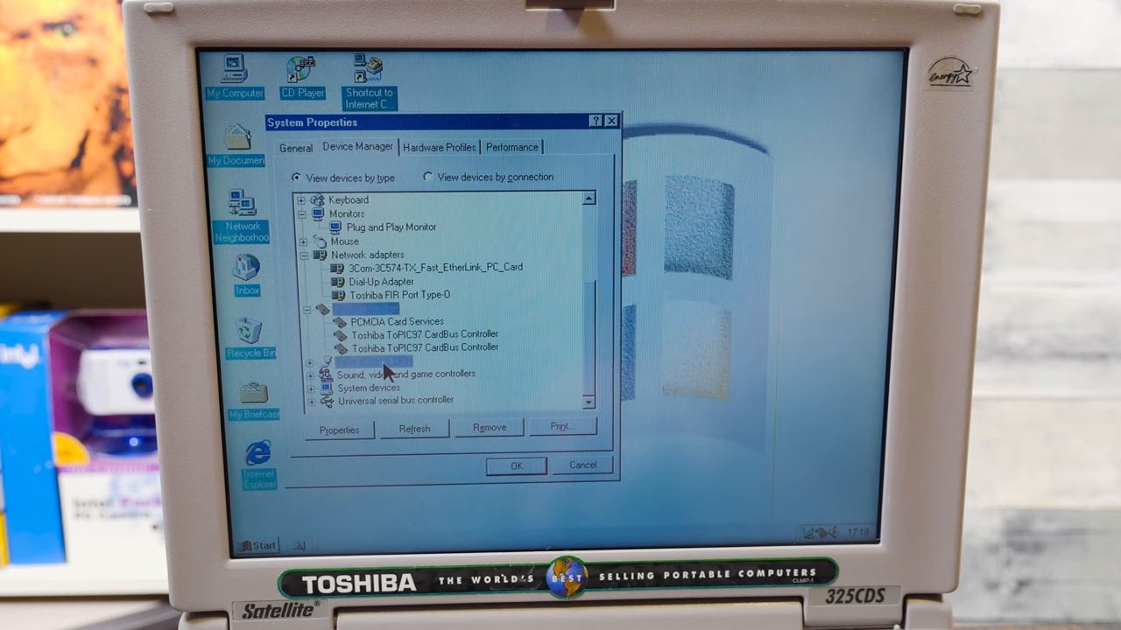
Expand Sound, video and game controllers, highlight the YAMAHA OPL3-SAx device and close System Properties
left_click(587, 401)
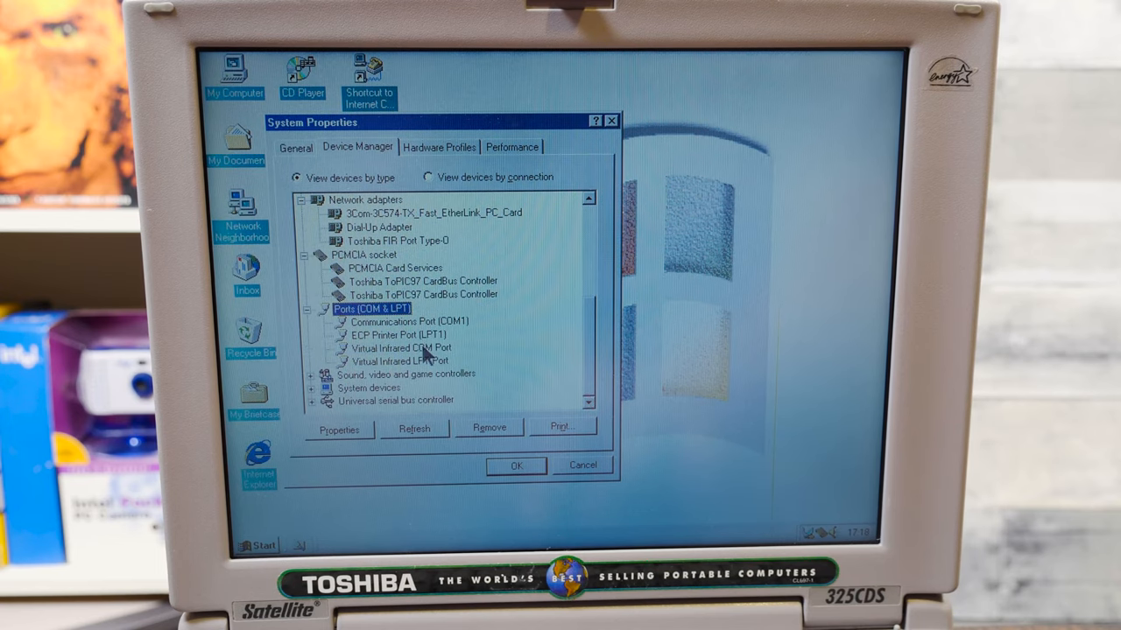
double_click(402, 375)
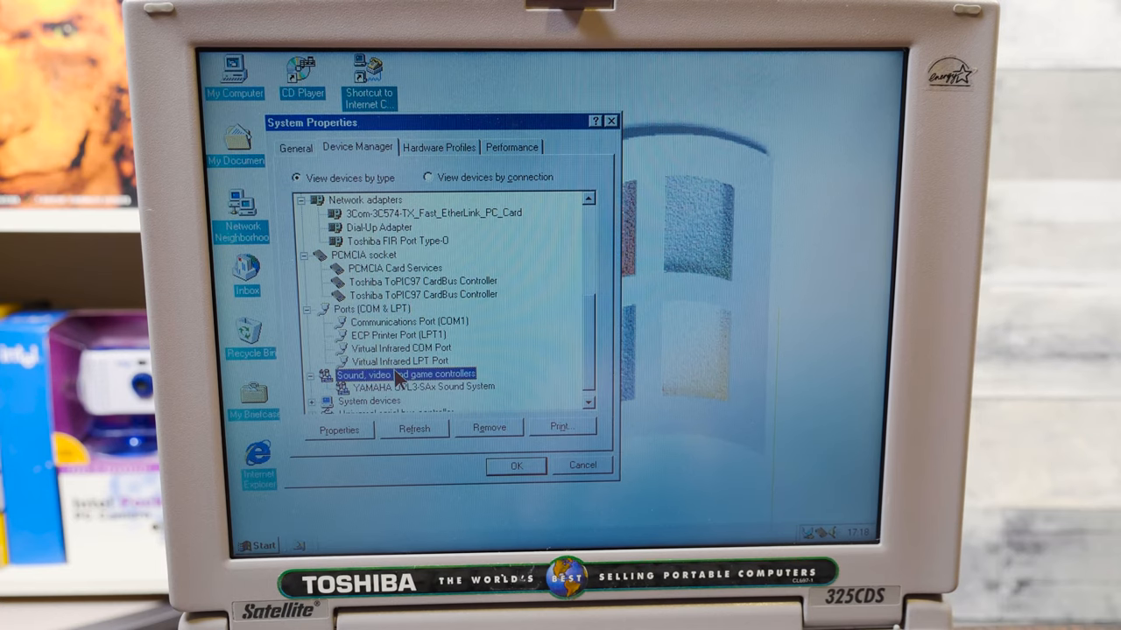
left_click(457, 388)
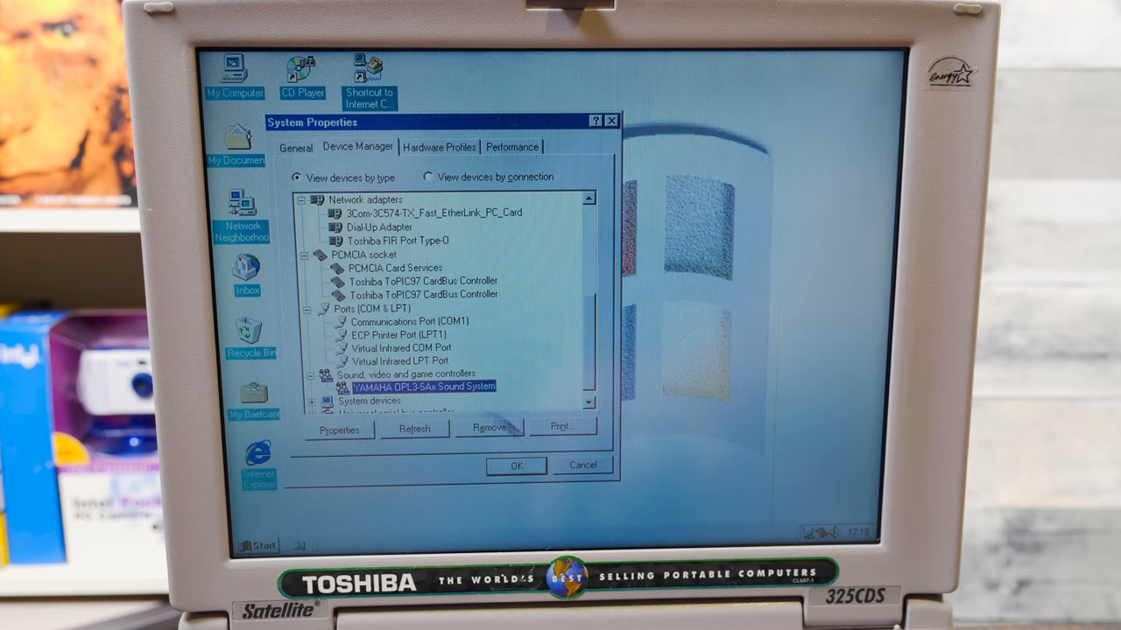
left_click(565, 463)
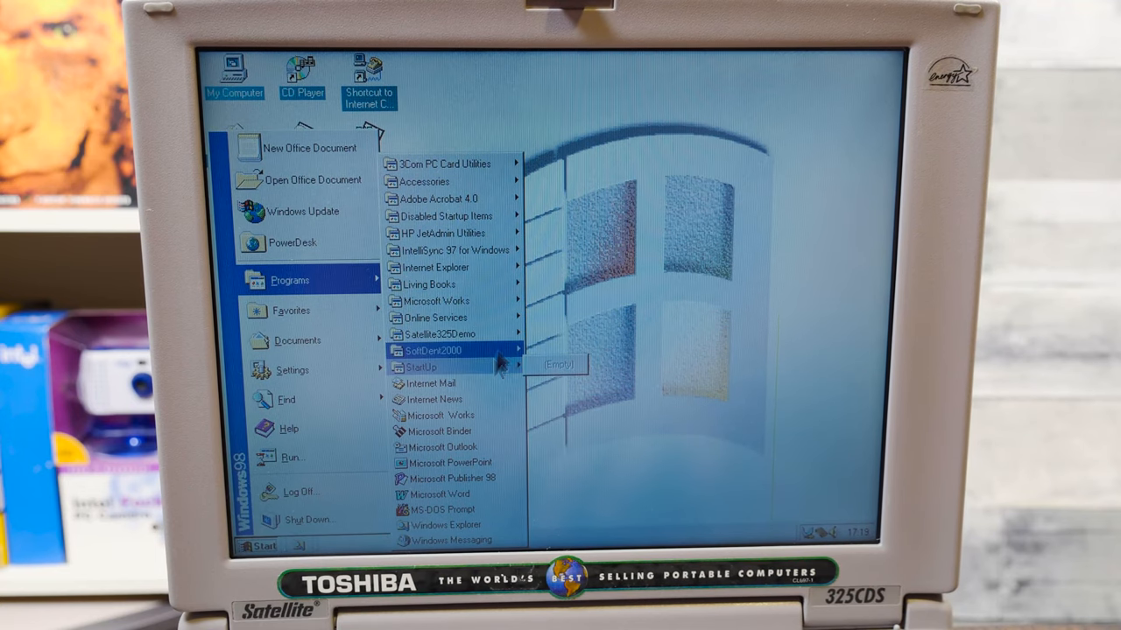
mouse_move(433, 350)
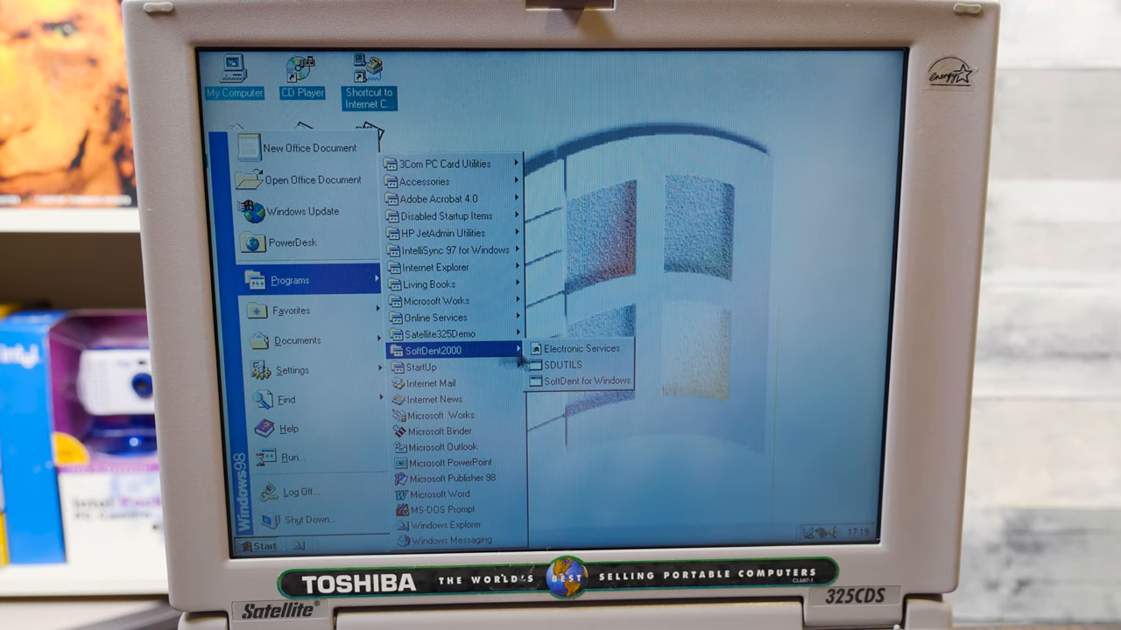
Try the broken SoftDent for Windows shortcut, dismiss the error and open the SoftDent folder in Explorer
left_click(541, 384)
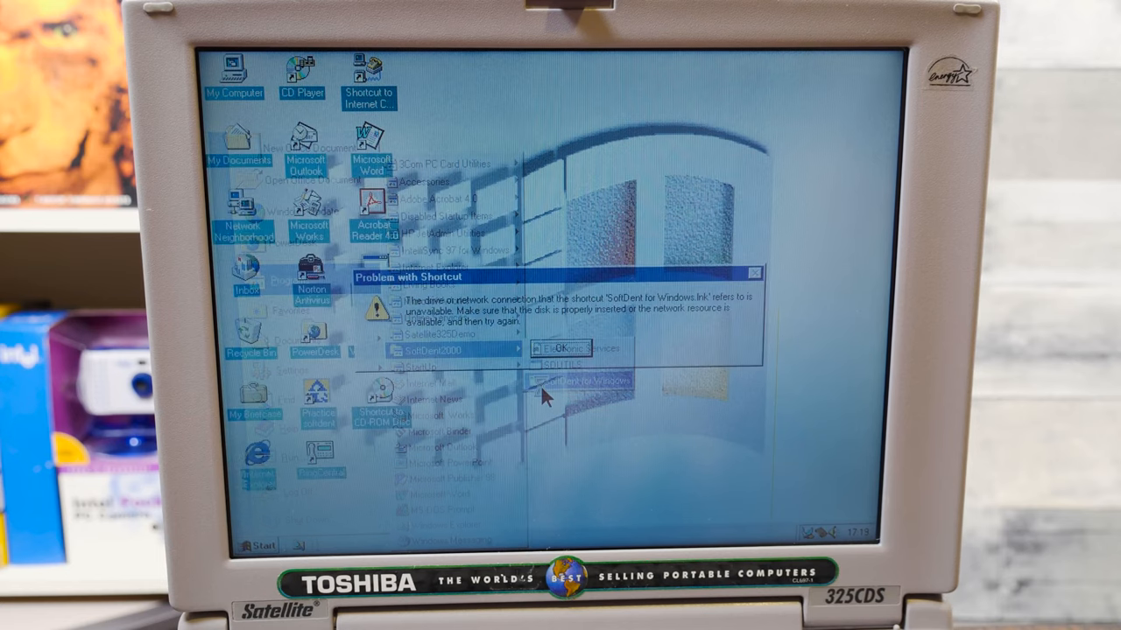
left_click(559, 355)
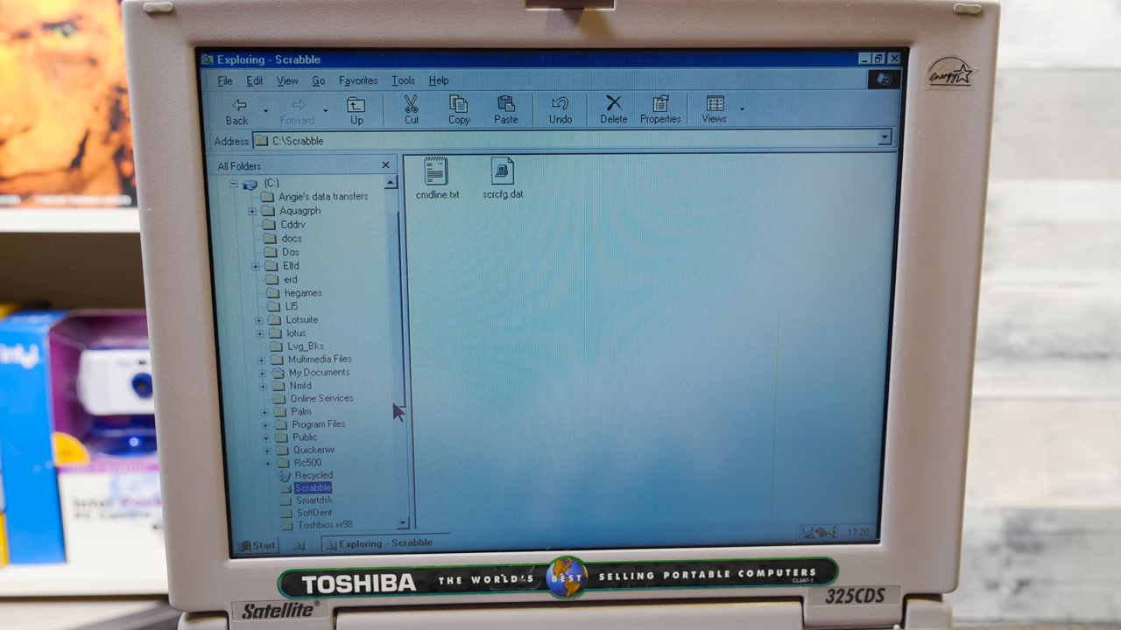
scroll(399, 403, "down", 2)
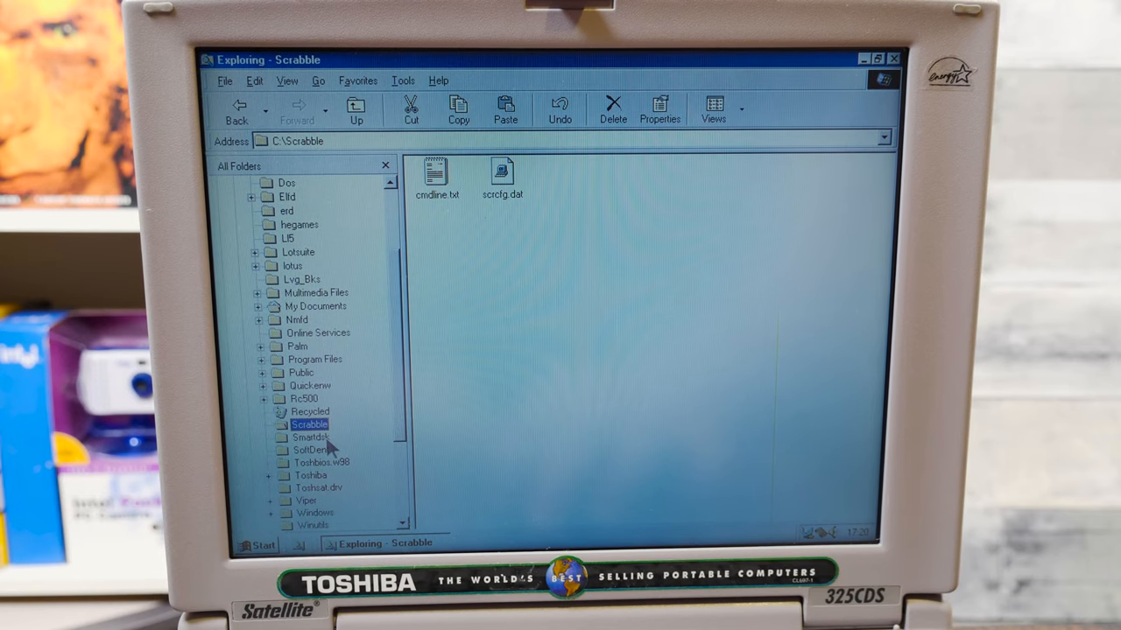
left_click(308, 450)
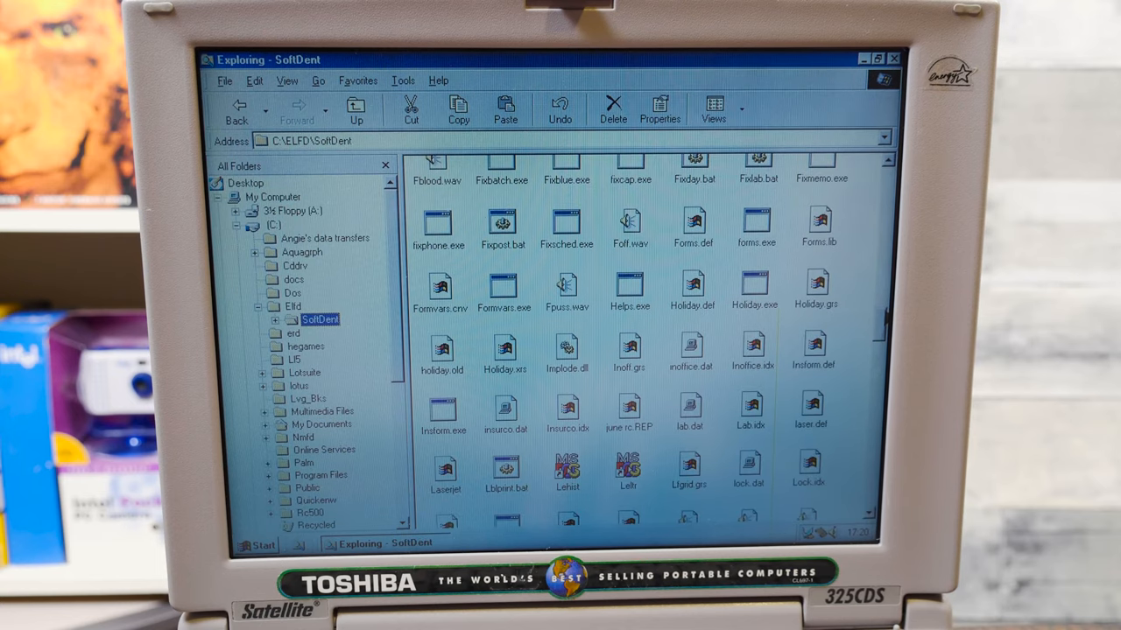
left_click_drag(883, 315, 880, 393)
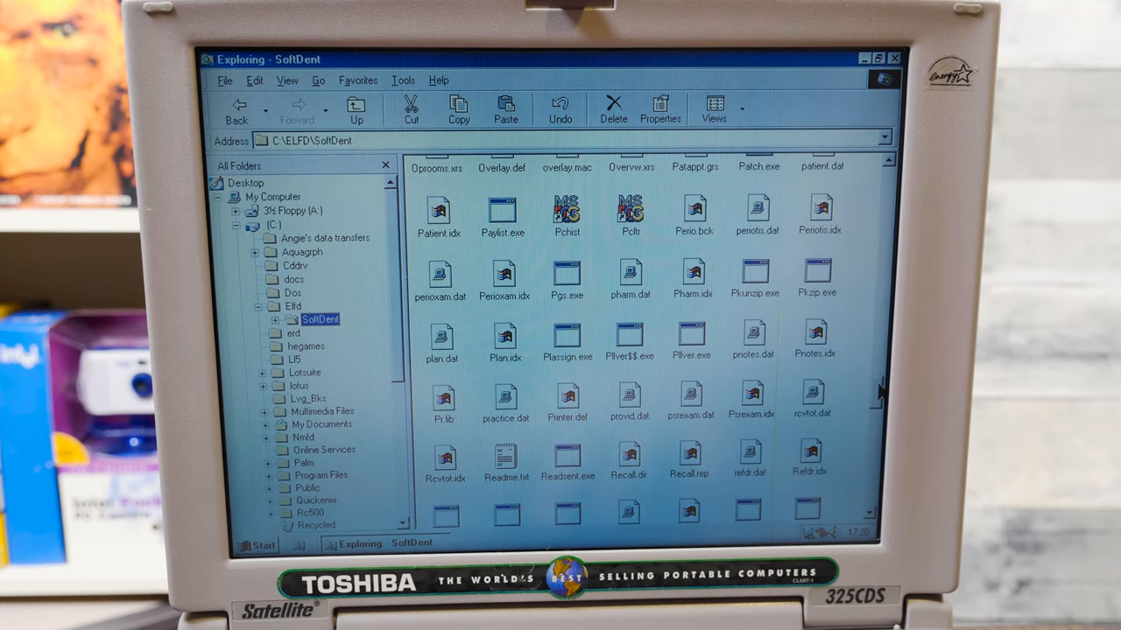
left_click_drag(880, 392, 876, 419)
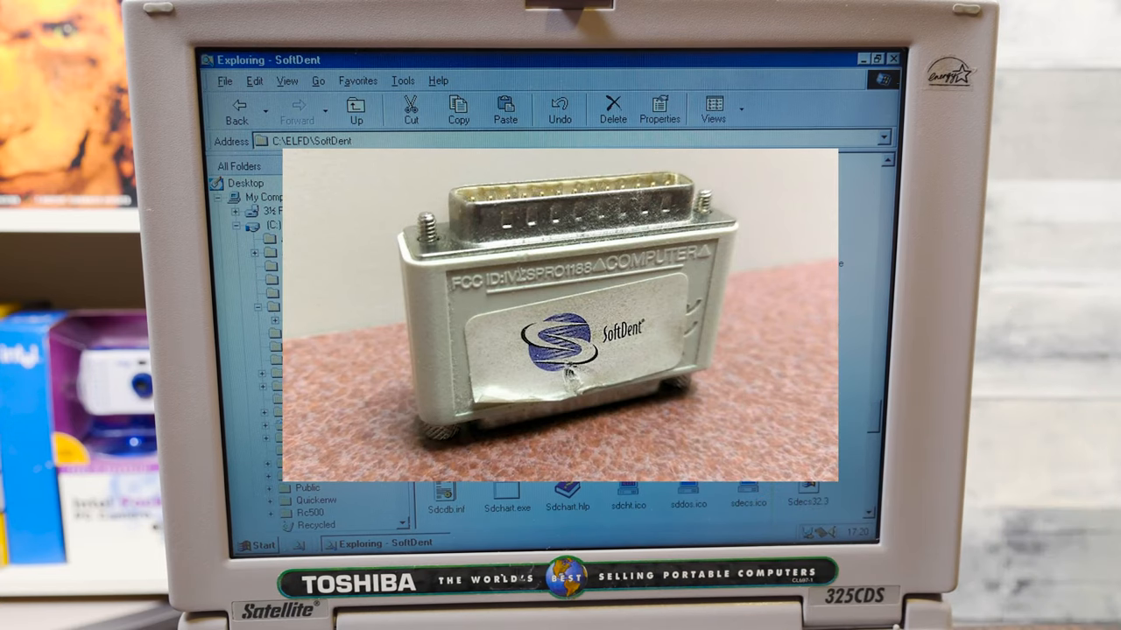
Launch Sd32.exe, dismiss the printer access violation warning and submit the access code
double_click(445, 433)
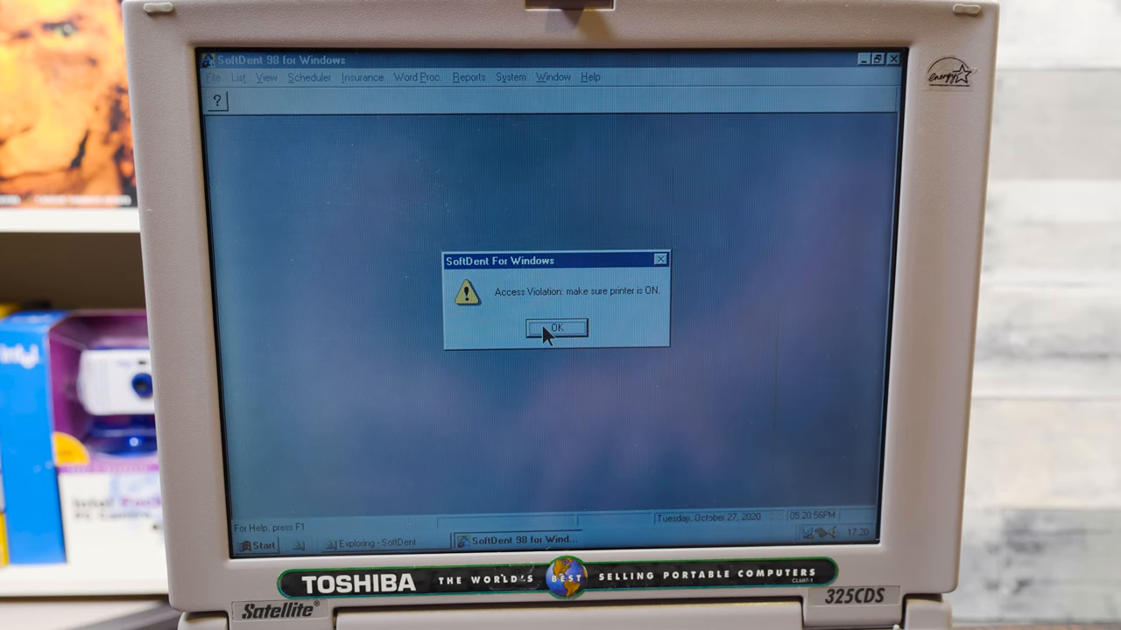
left_click(541, 323)
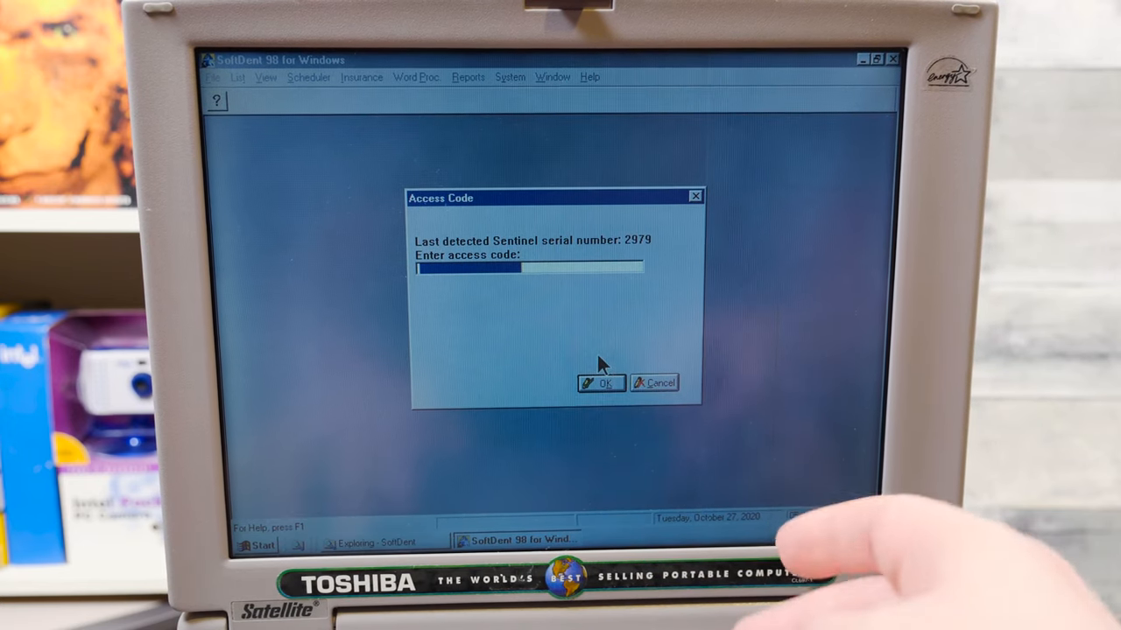
key("Return")
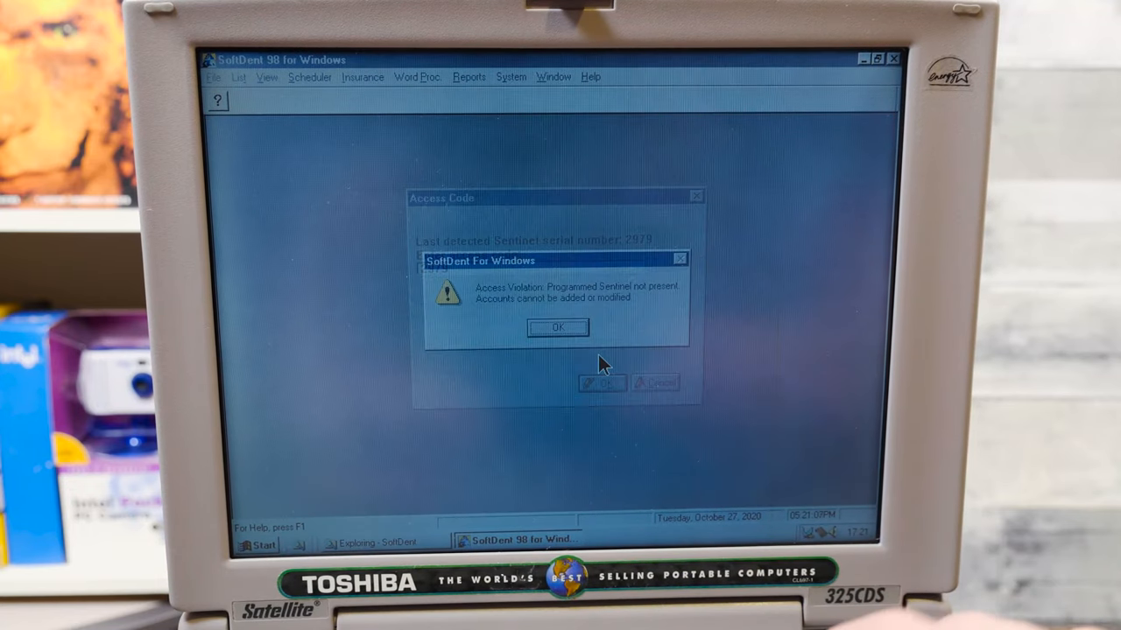
Dismiss the Sentinel not present warning, close SoftDent and close the Explorer window
key("Return")
key("Escape")
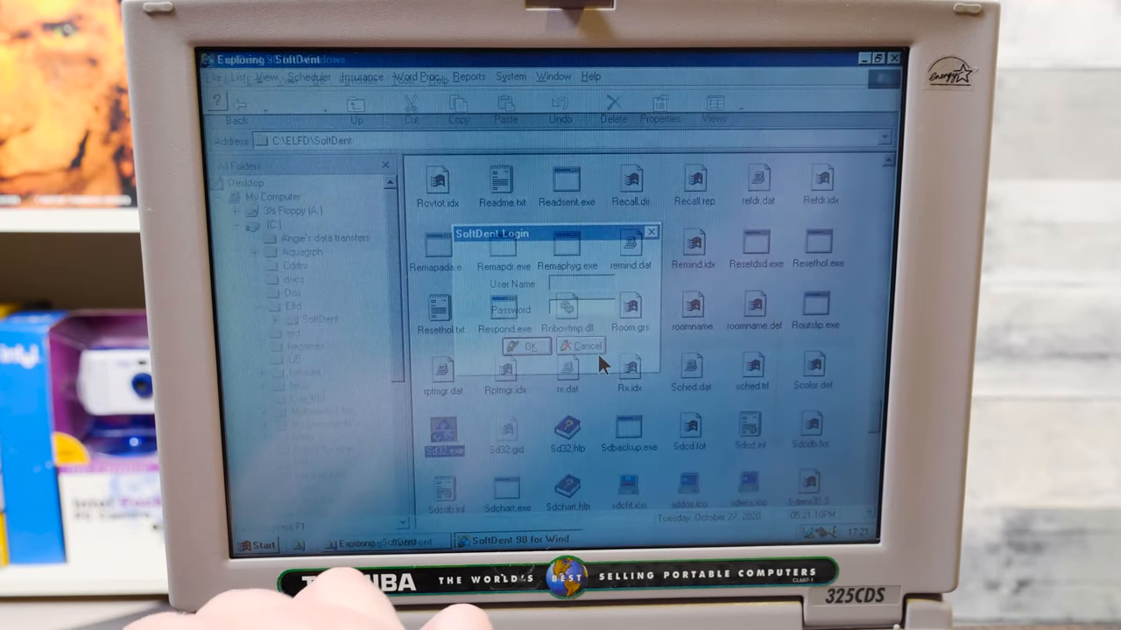
key("alt+F4")
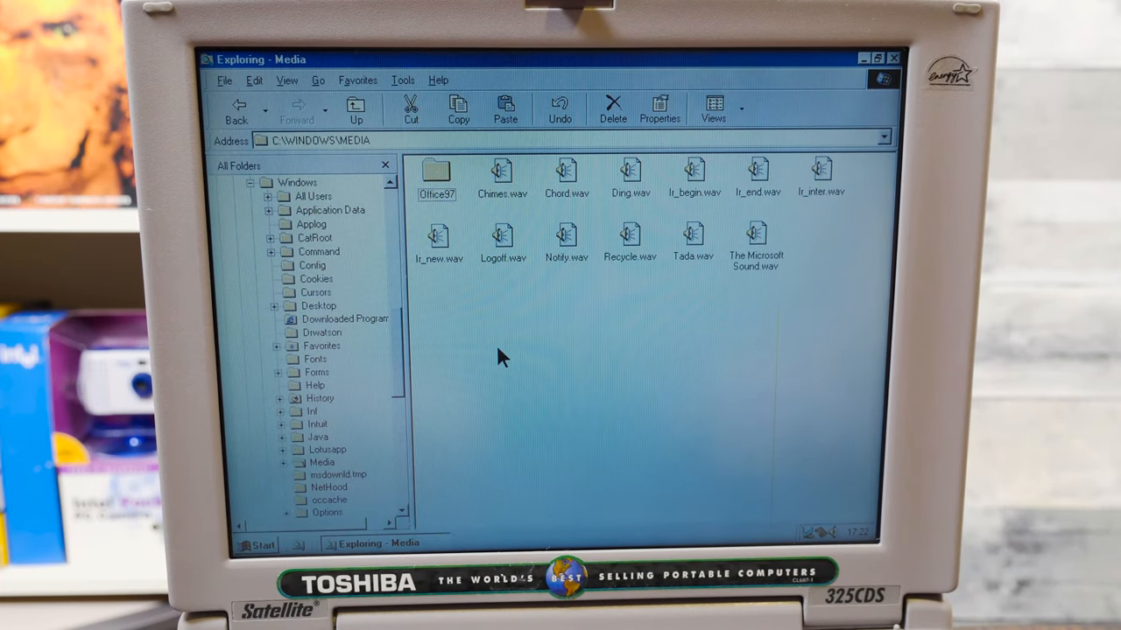
Move through the Media folder's sound files with the arrow keys to Chimes.wav and play it
key("Right")
key("Right")
key("Right")
key("Down")
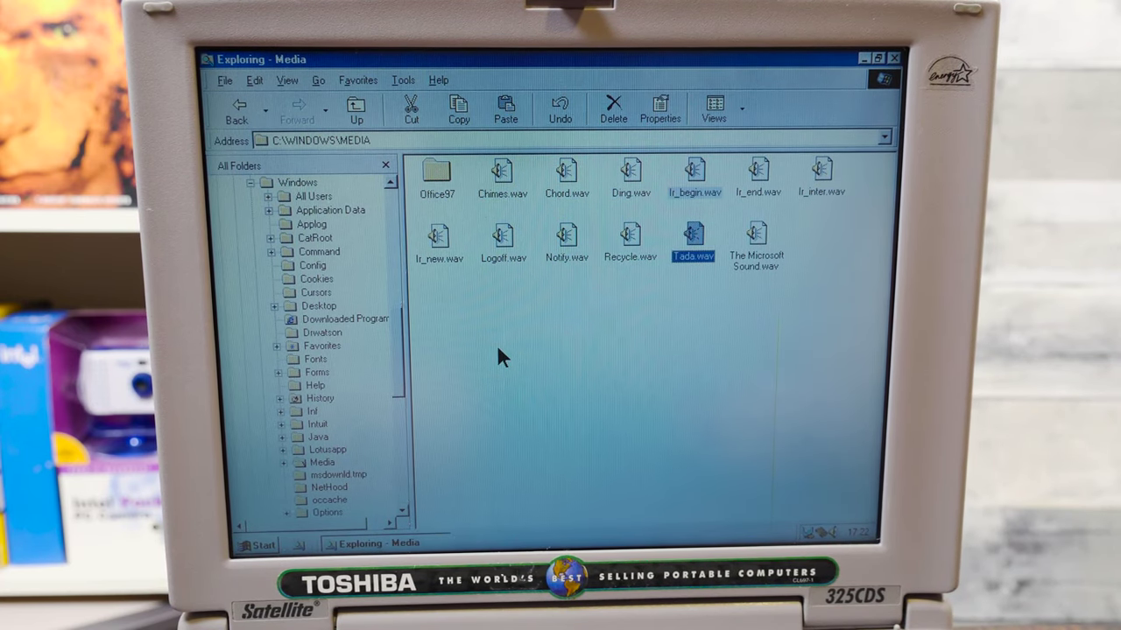
key("Left")
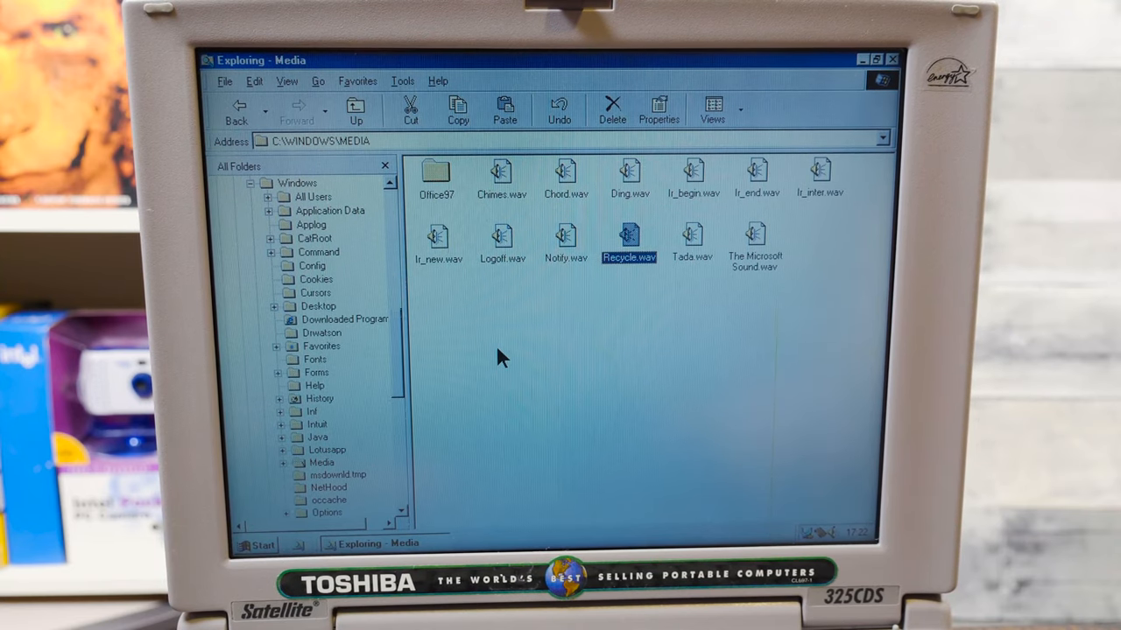
key("Left")
key("Left")
key("Up")
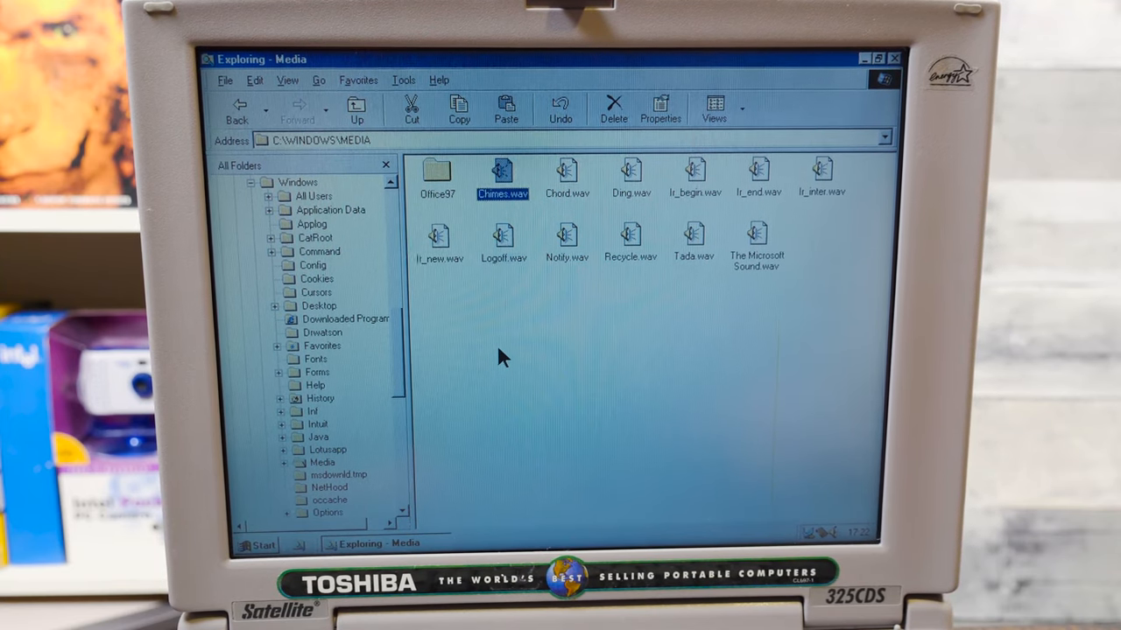
key("Return")
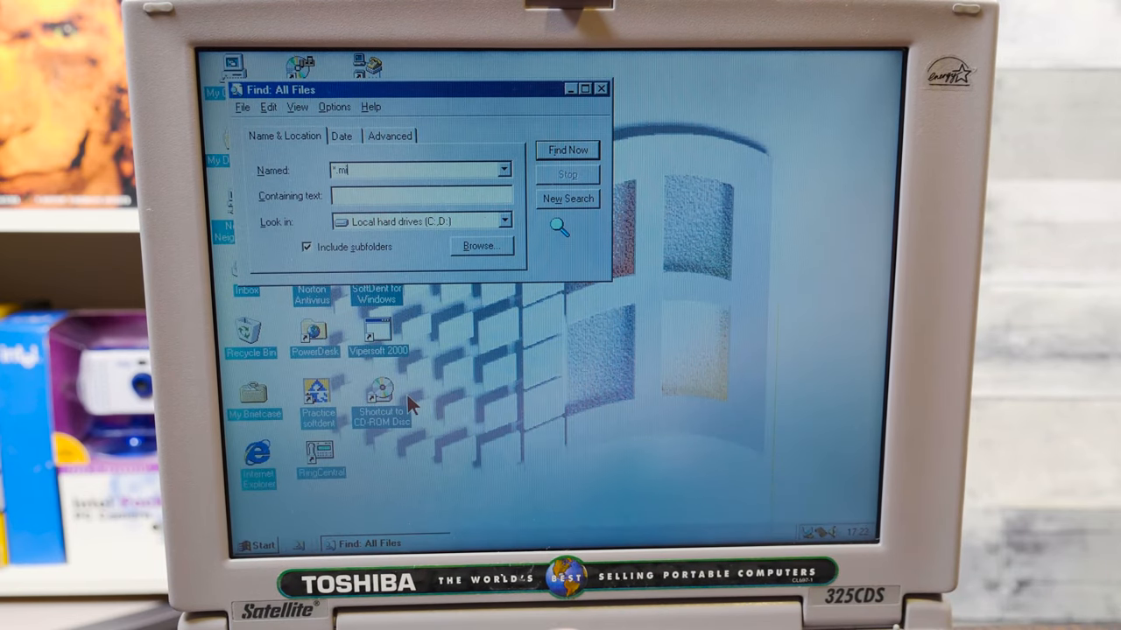
Run the *.mid search across the drives, maximize the results and play Fall_01.mid
key("Return")
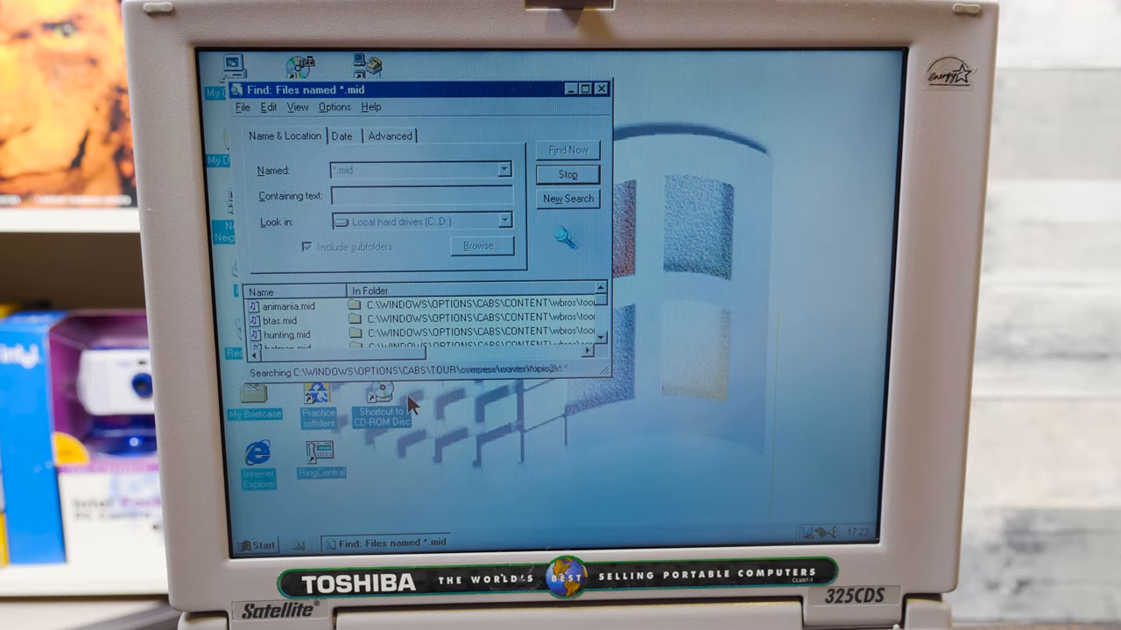
left_click(589, 91)
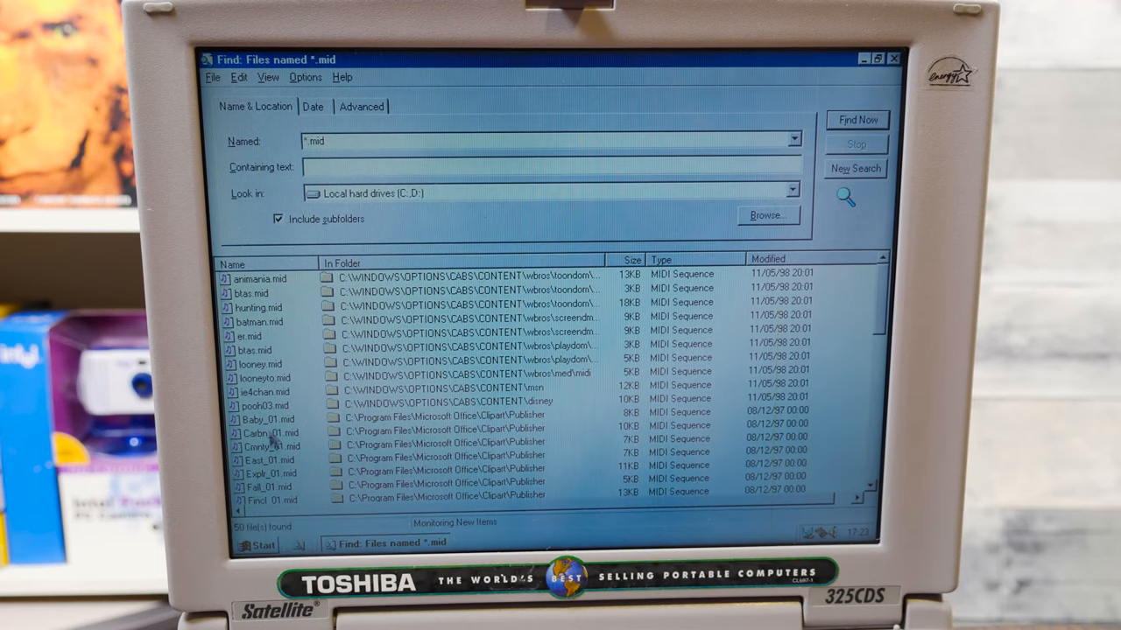
double_click(269, 486)
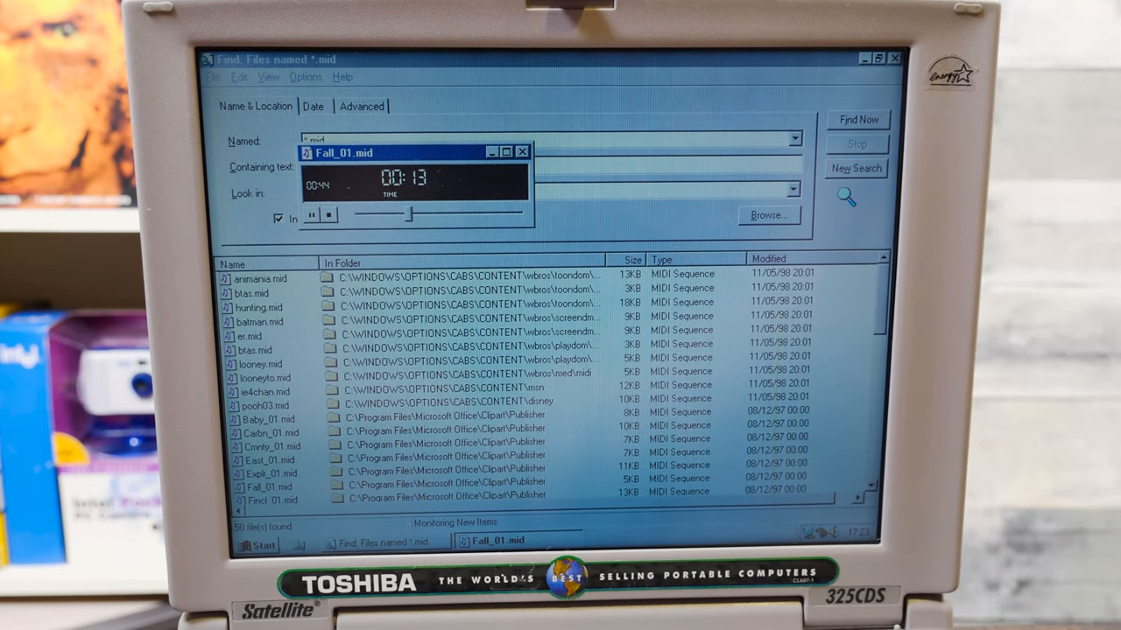
Raise the master slider in Volume Control, then close the volume controls and the Fall_01.mid player
double_click(833, 530)
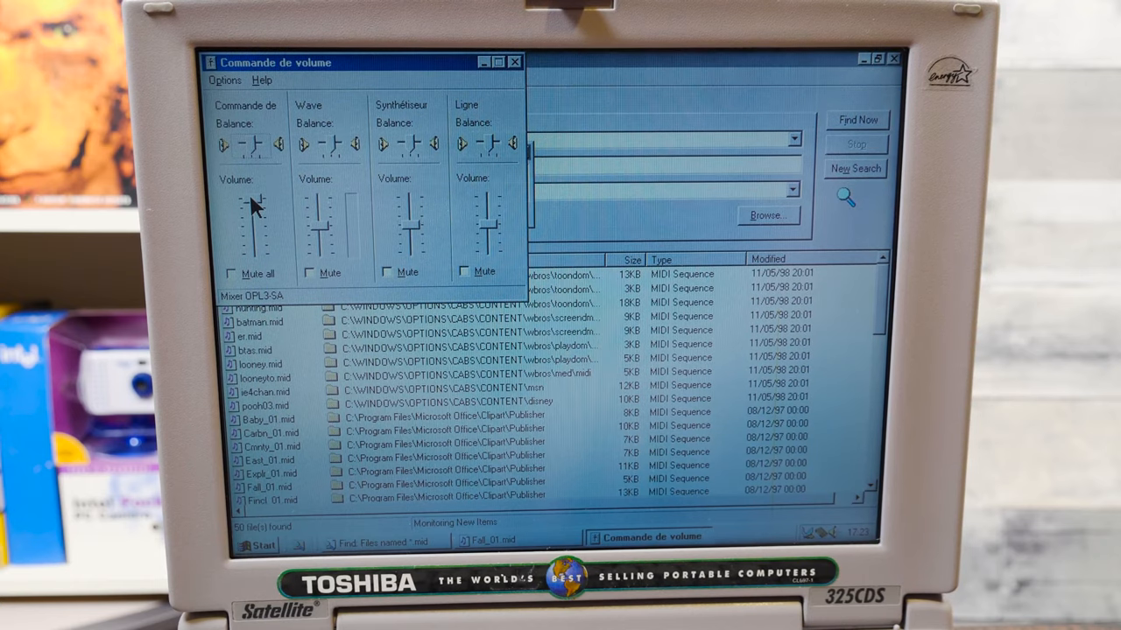
mouse_move(251, 203)
left_mouse_down()
mouse_move(258, 224)
mouse_move(254, 182)
left_mouse_up()
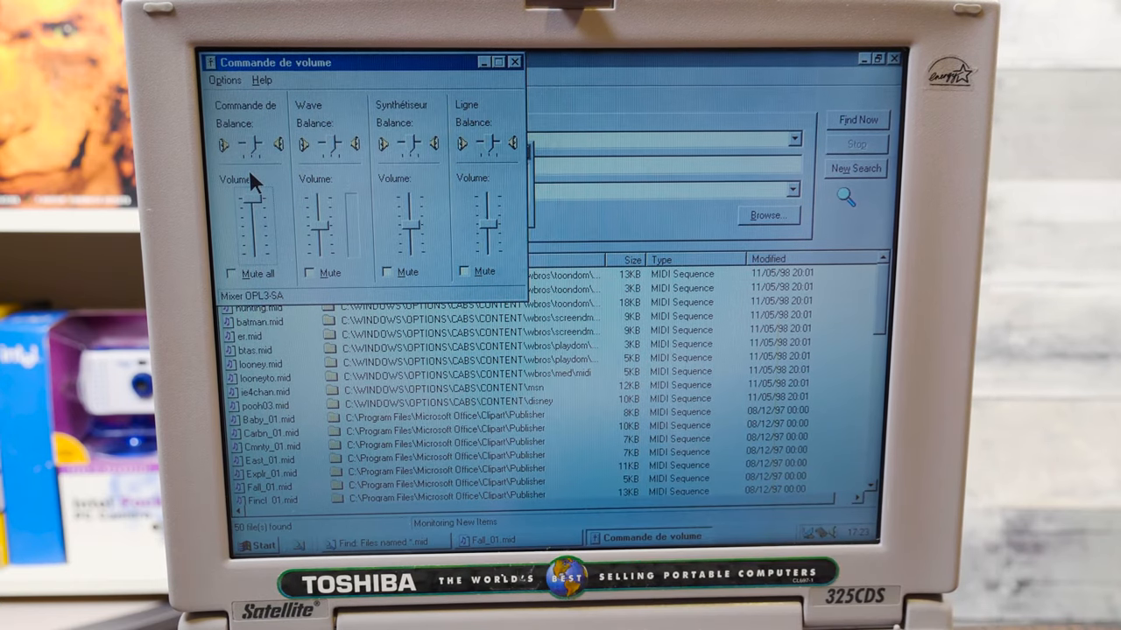
left_click(517, 63)
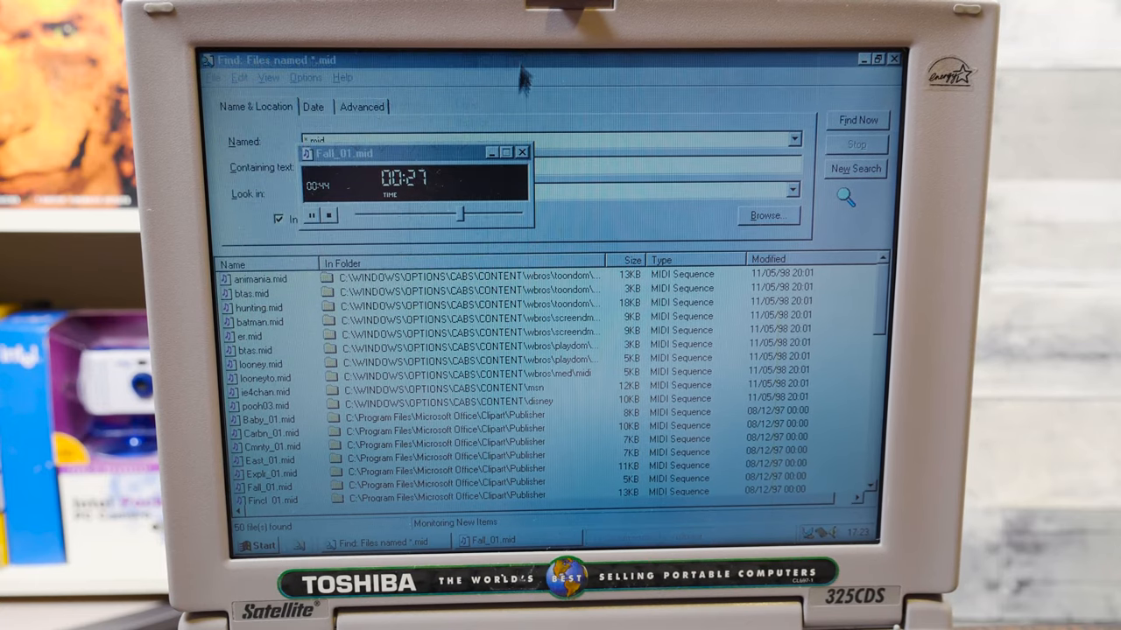
left_click(523, 153)
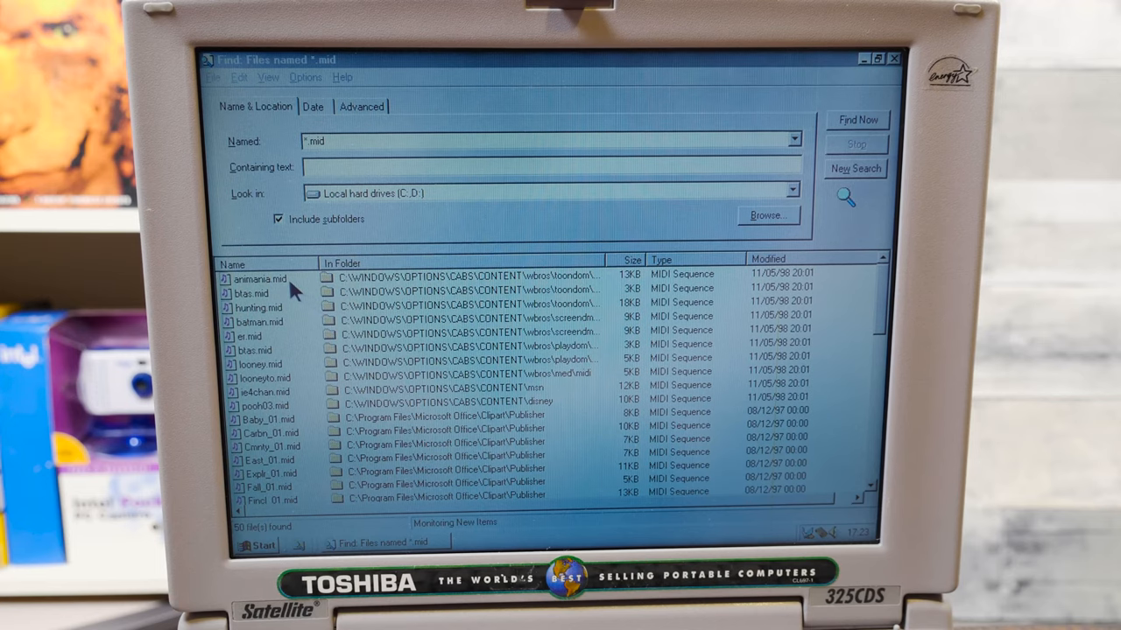
Bring up and dismiss the context menu for animania.mid in the search results
right_click(263, 279)
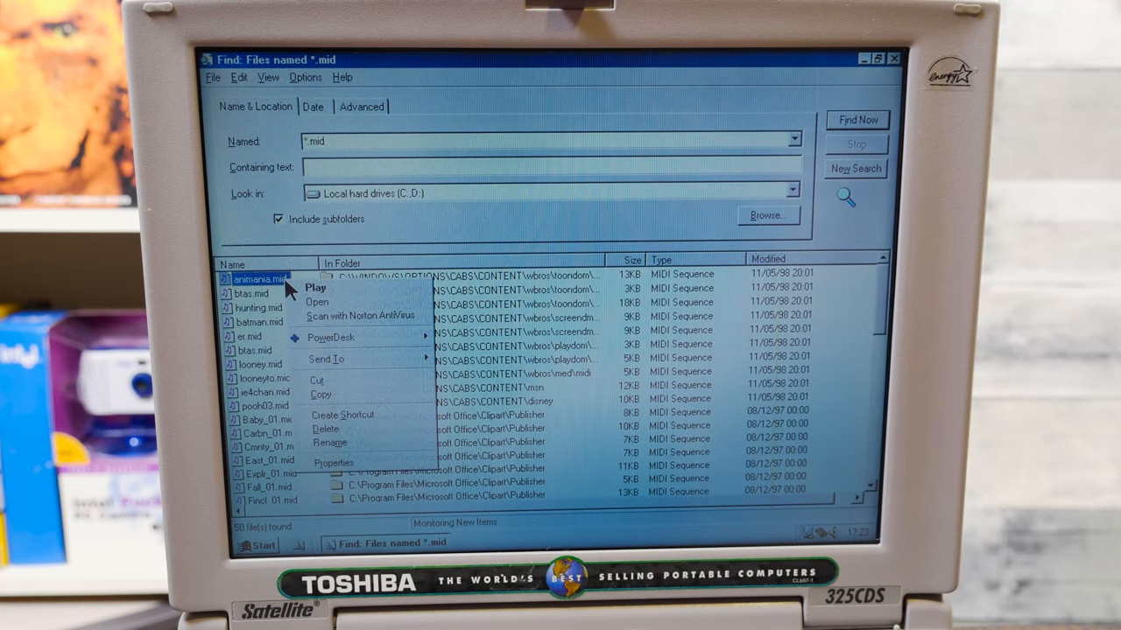
left_click(467, 275)
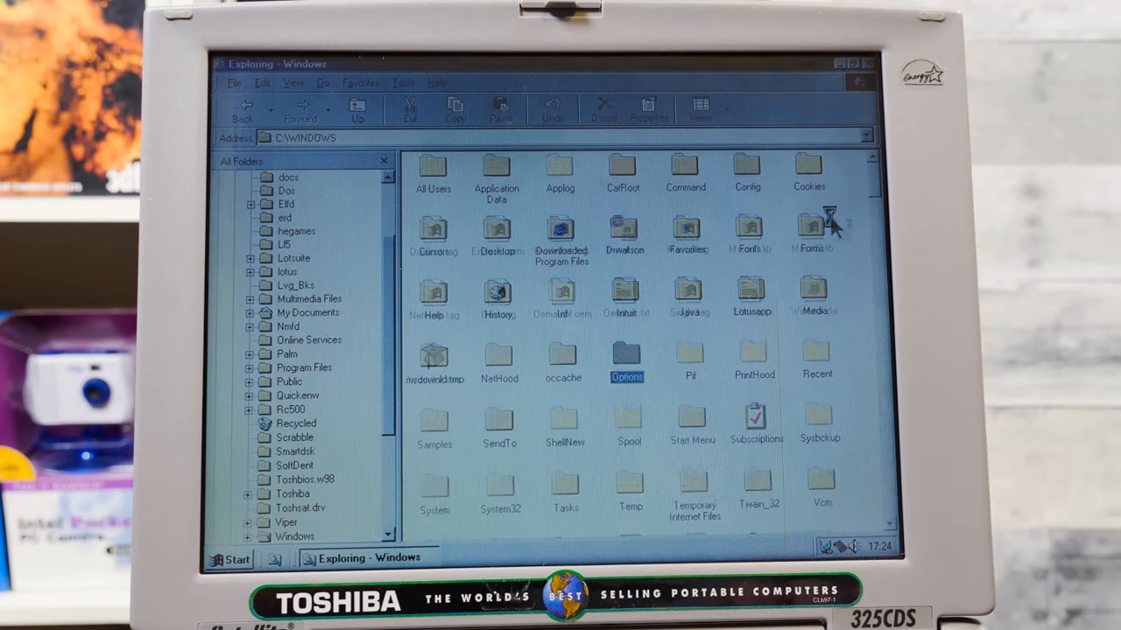
Navigate into Options\Cabs\Content with the keyboard and run cdcache.exe
key("Home")
key("Return")
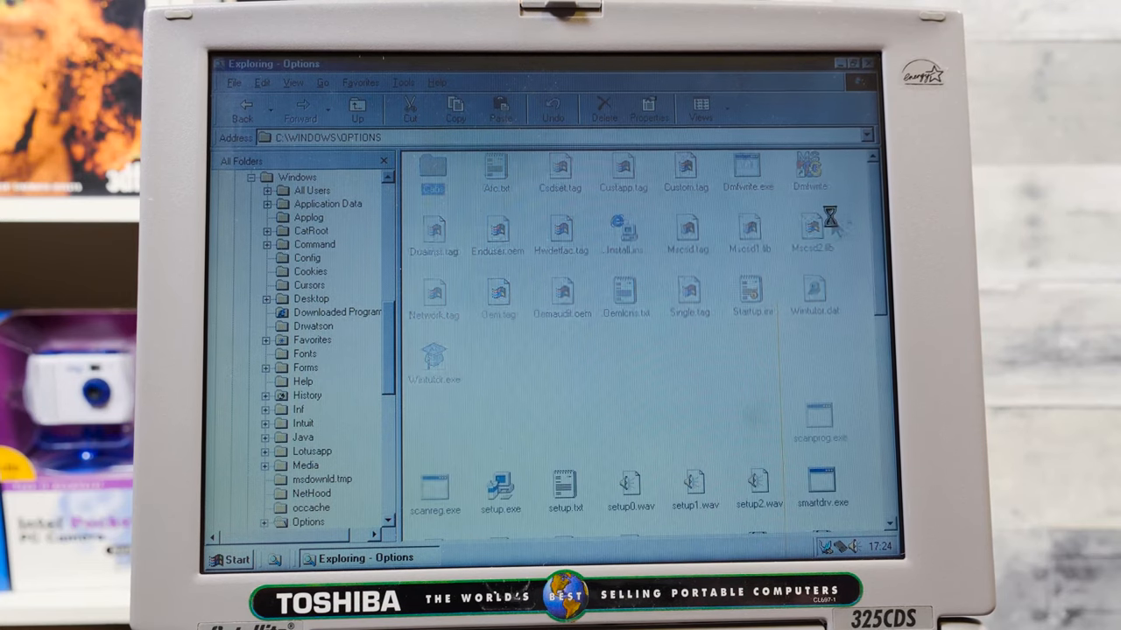
key("Right")
key("Return")
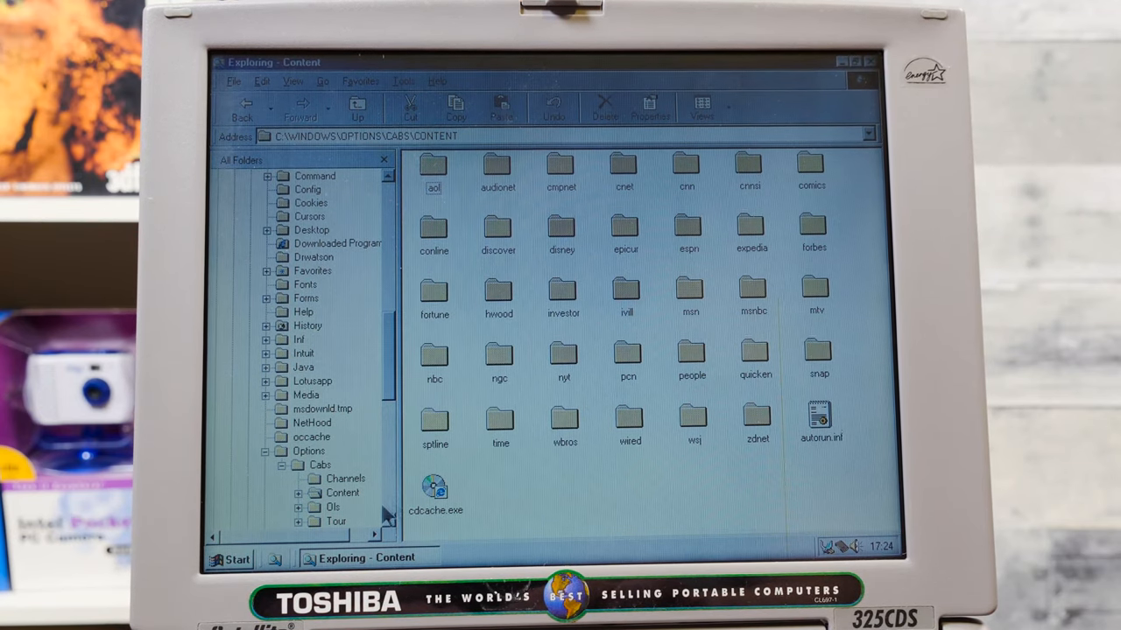
double_click(435, 495)
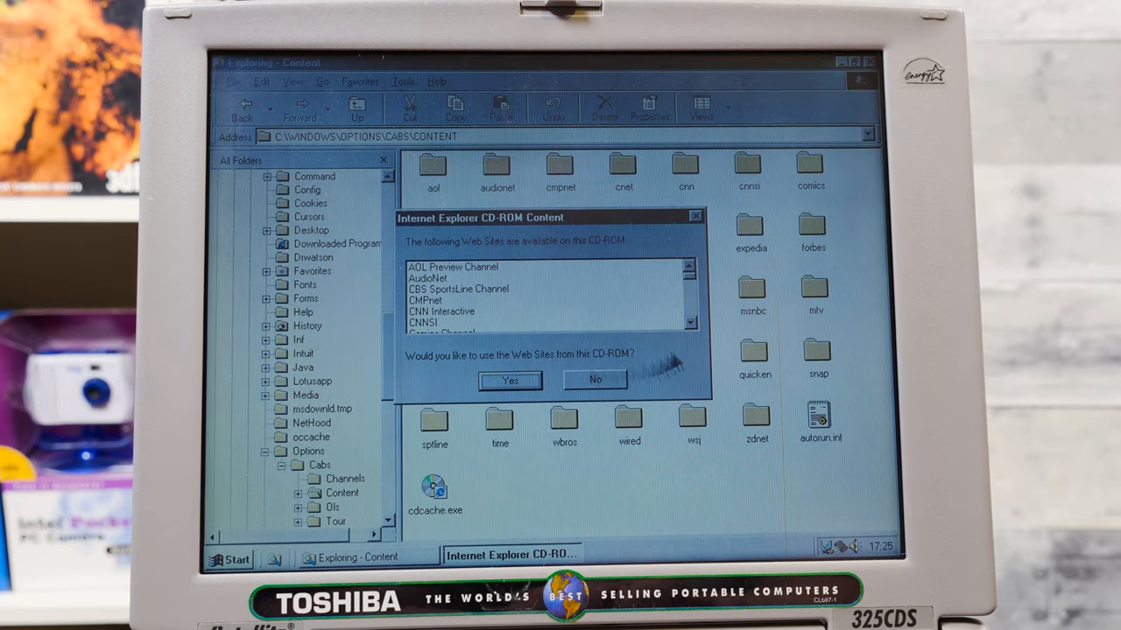
Scroll to the end of the CD-ROM web site list, accept installing the sites and dismiss the 34-containers success message
left_click(689, 326)
left_click(690, 326)
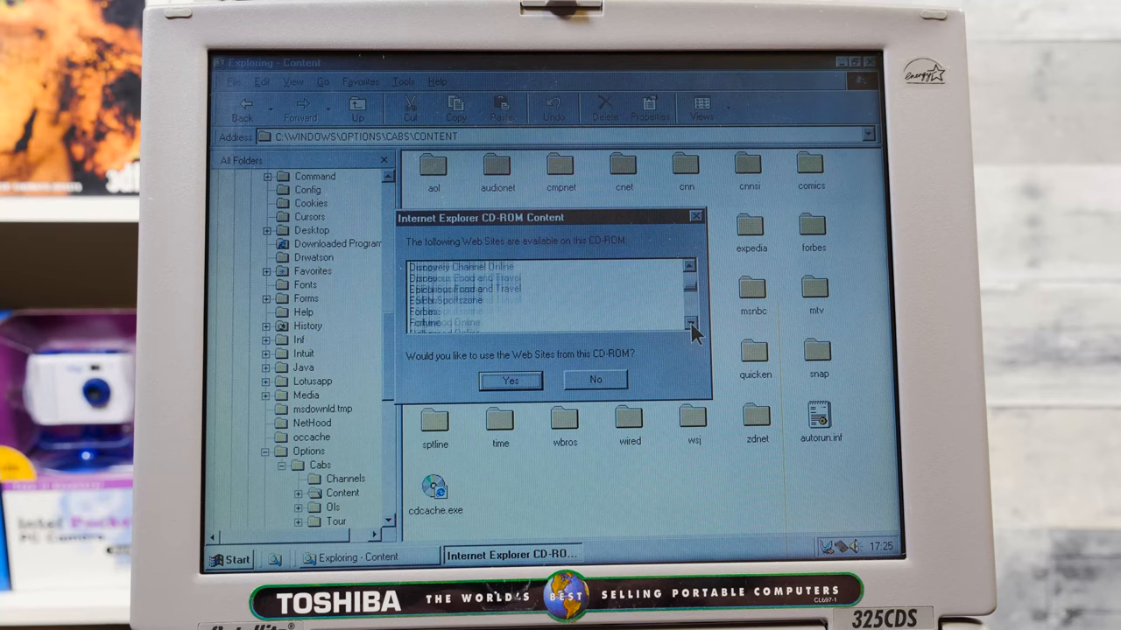
left_click(690, 326)
left_click(690, 326)
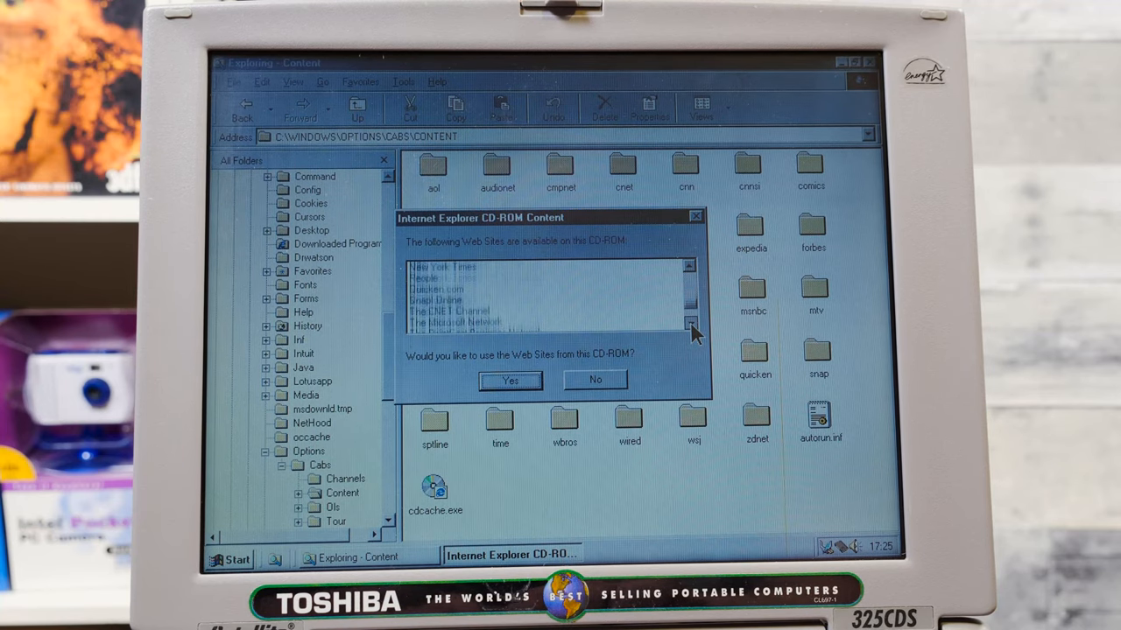
left_click(690, 325)
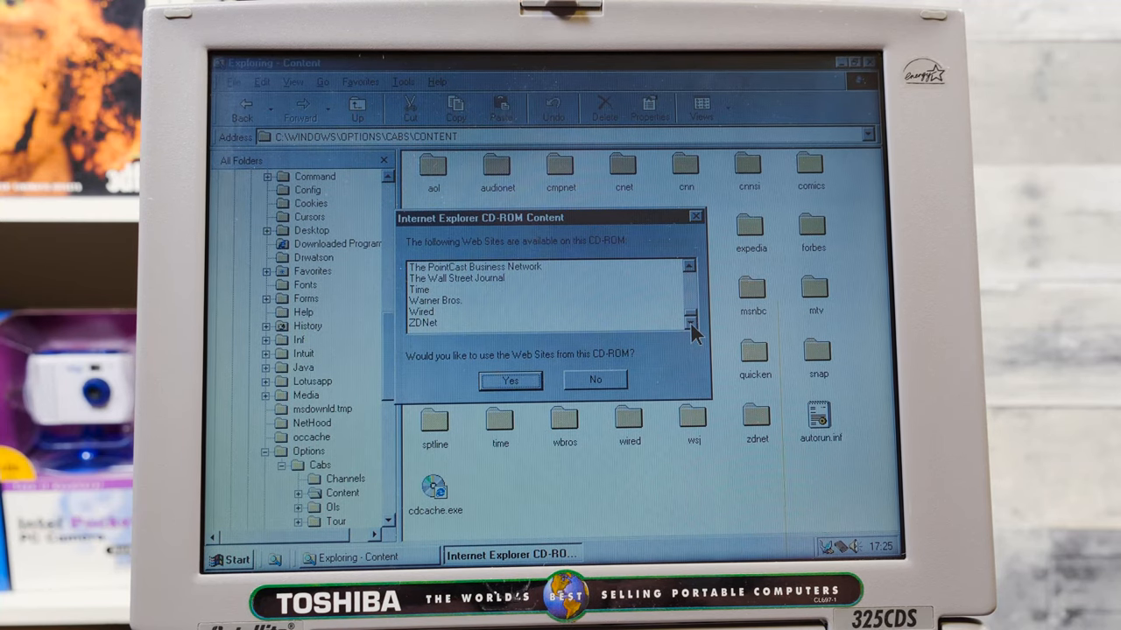
left_click(533, 382)
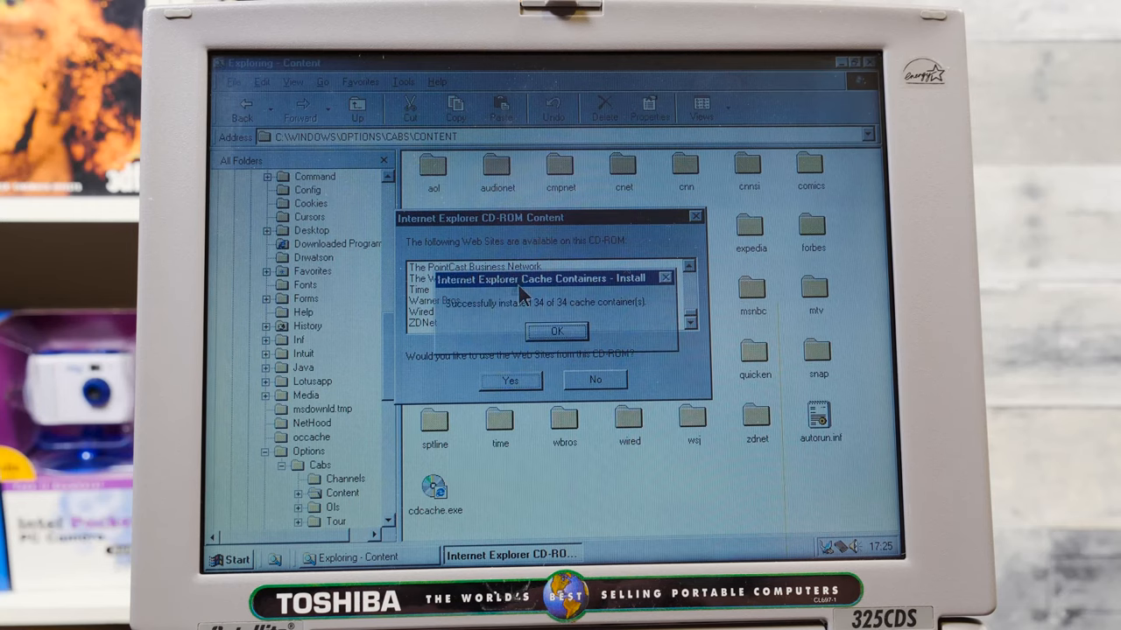
left_click(561, 332)
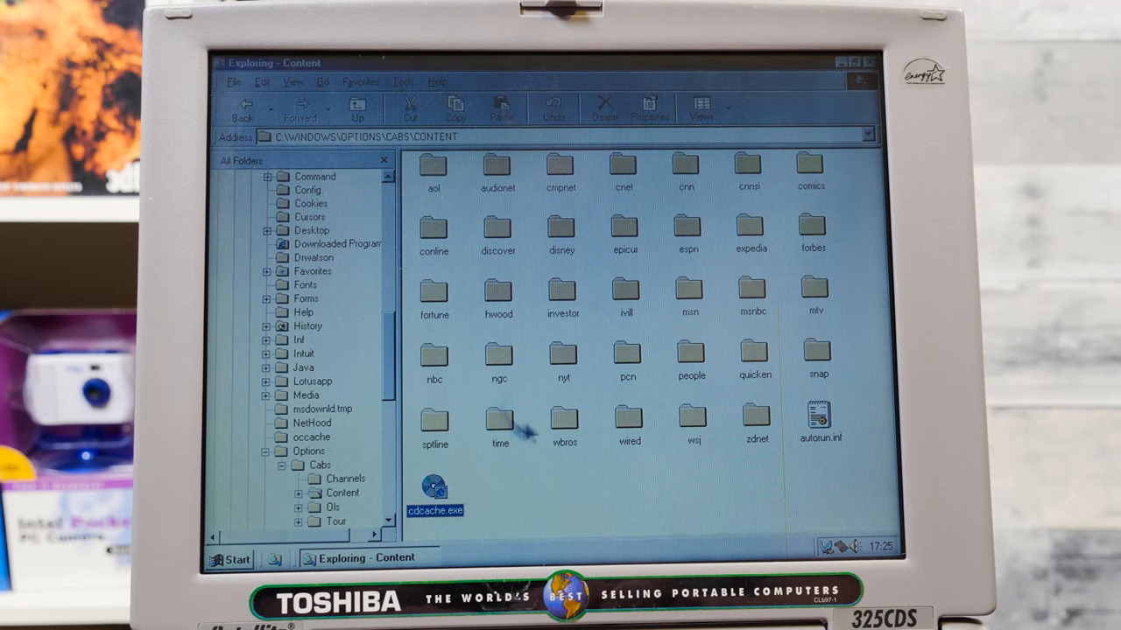
Peek into the aol folder, return to Content and move through the site folders down to sptline
key("Home")
key("Return")
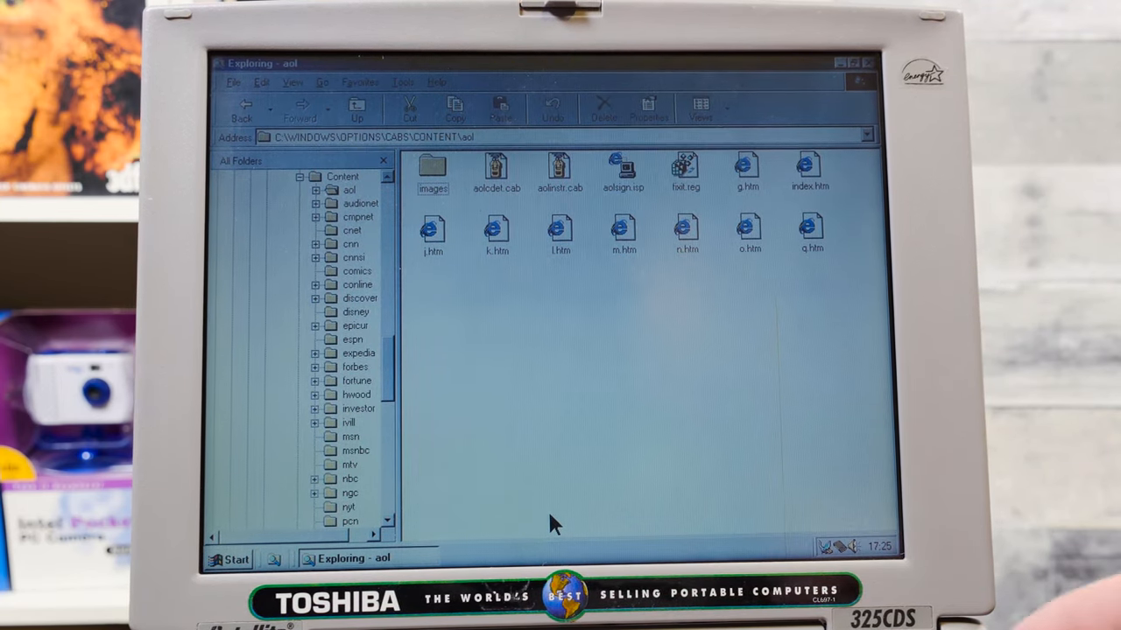
key("BackSpace")
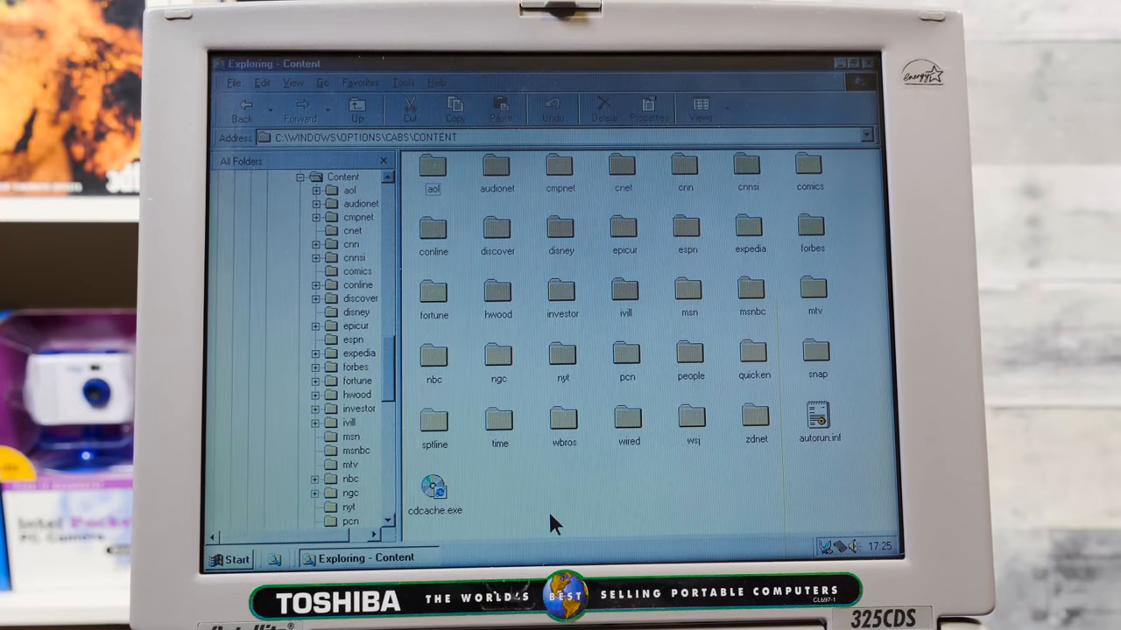
key("Right")
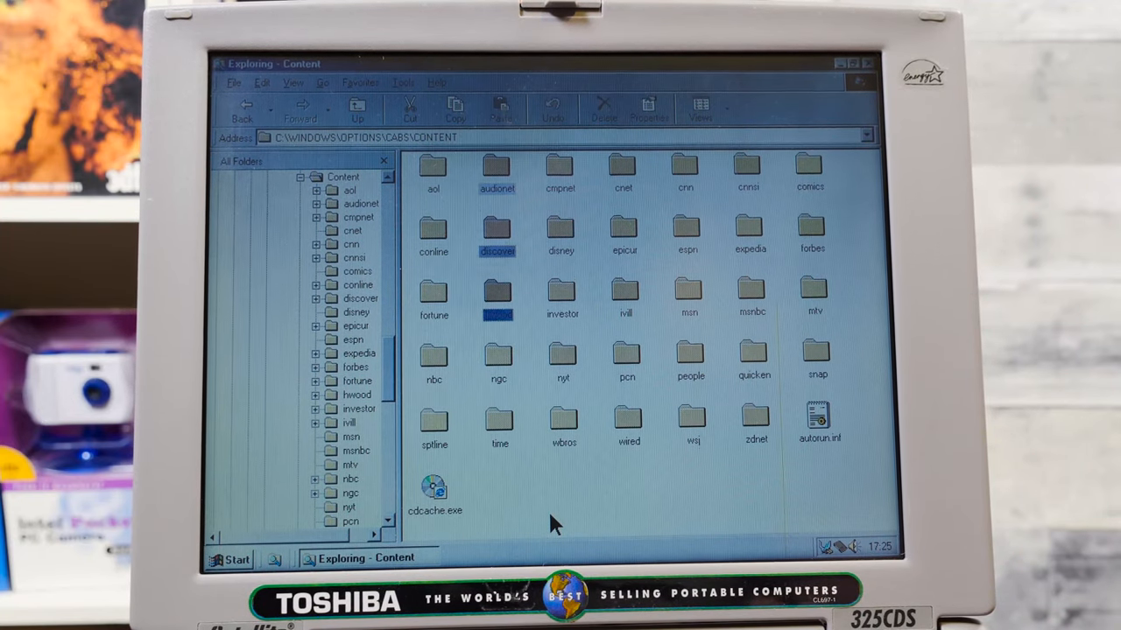
key("Down")
key("Down")
key("Down")
key("Left")
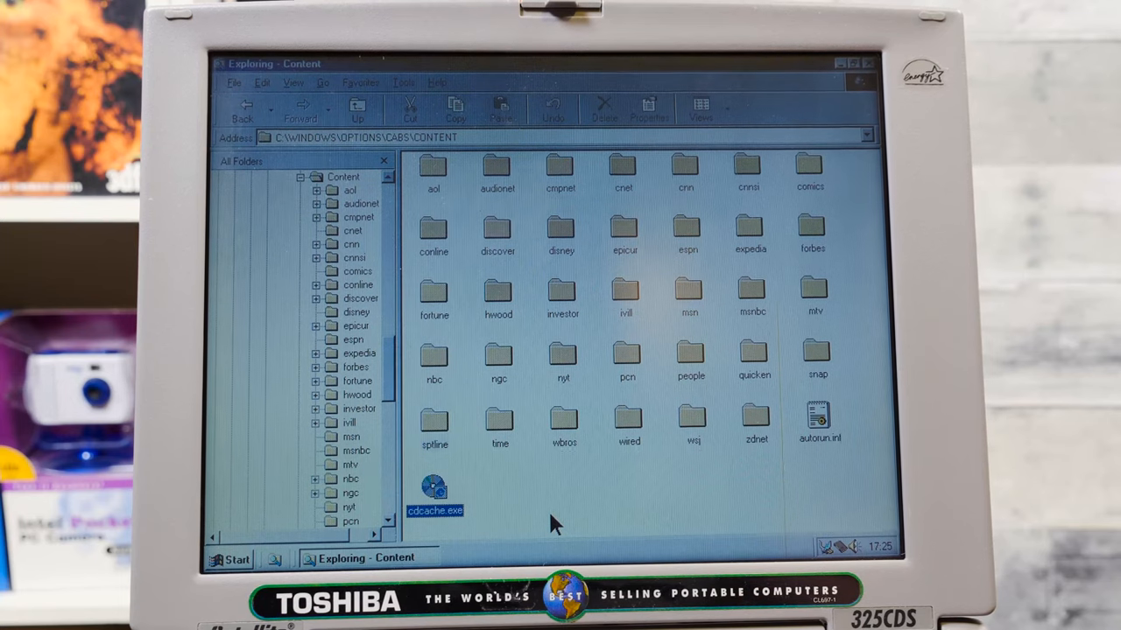
Go up to the Cabs folder in the tree, launch Windows 98 Setup from setup.exe and quit without installing
left_click(337, 217)
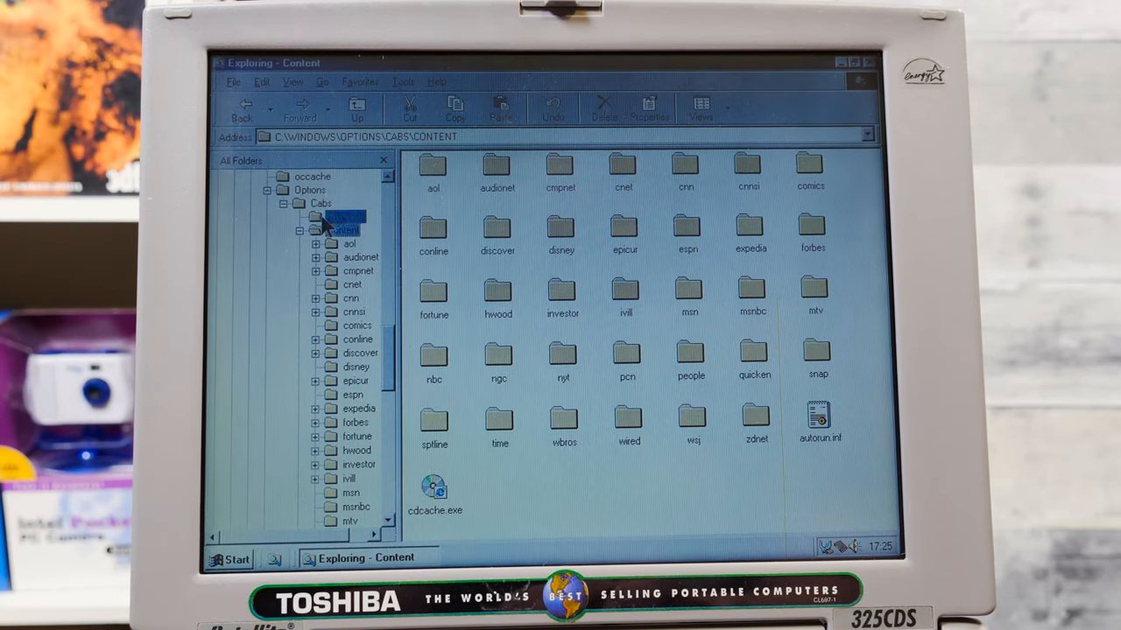
left_click(346, 216)
left_click(310, 190)
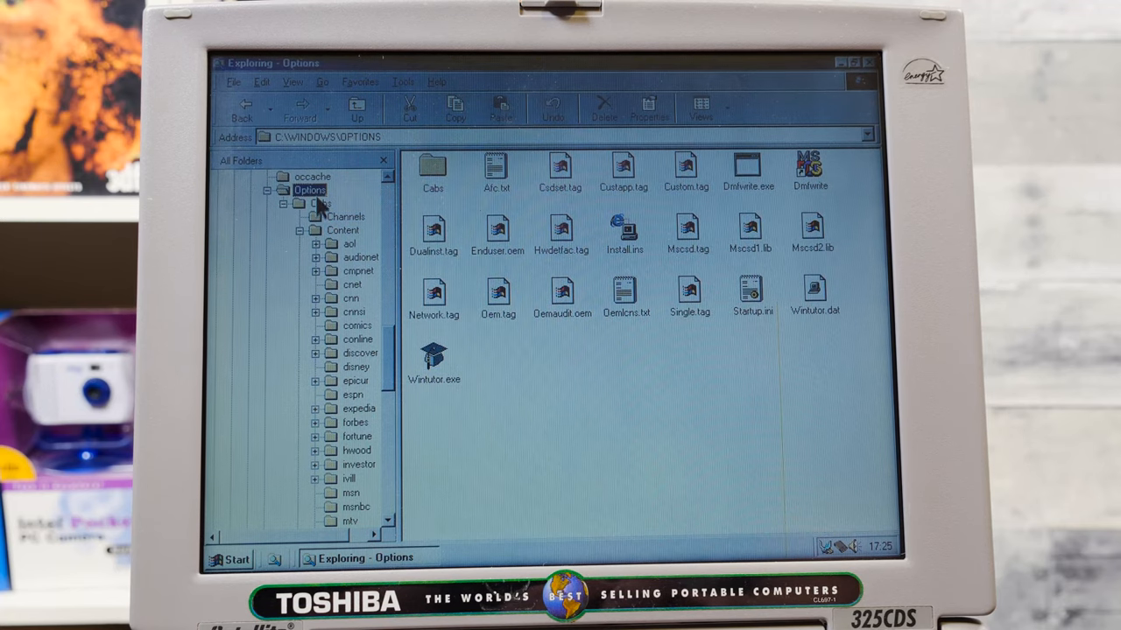
left_click(322, 204)
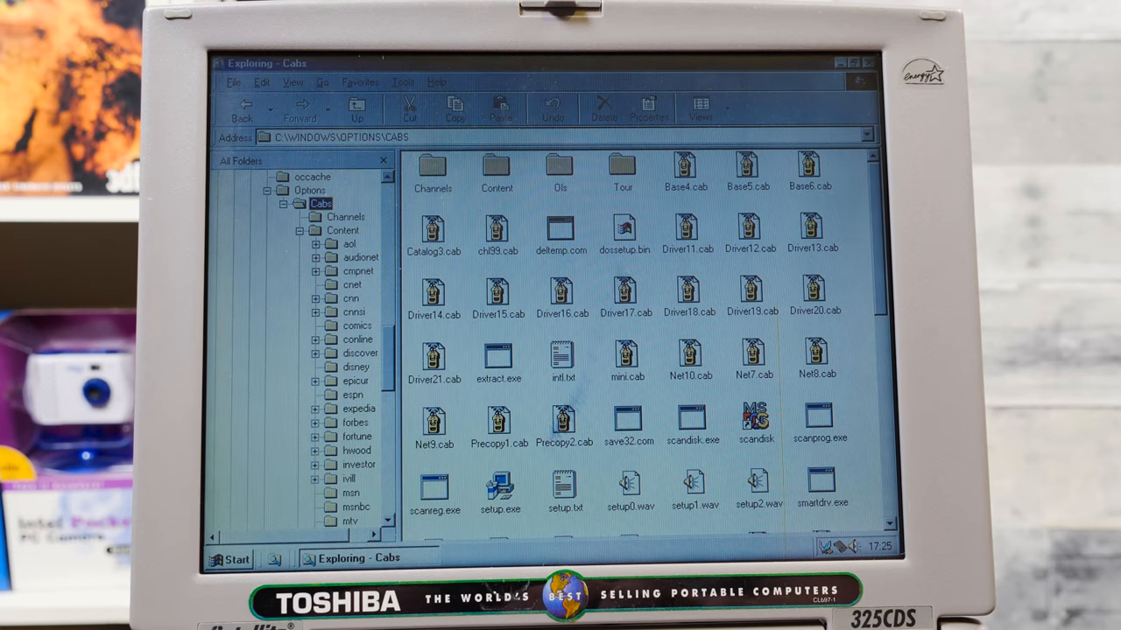
left_click(504, 495)
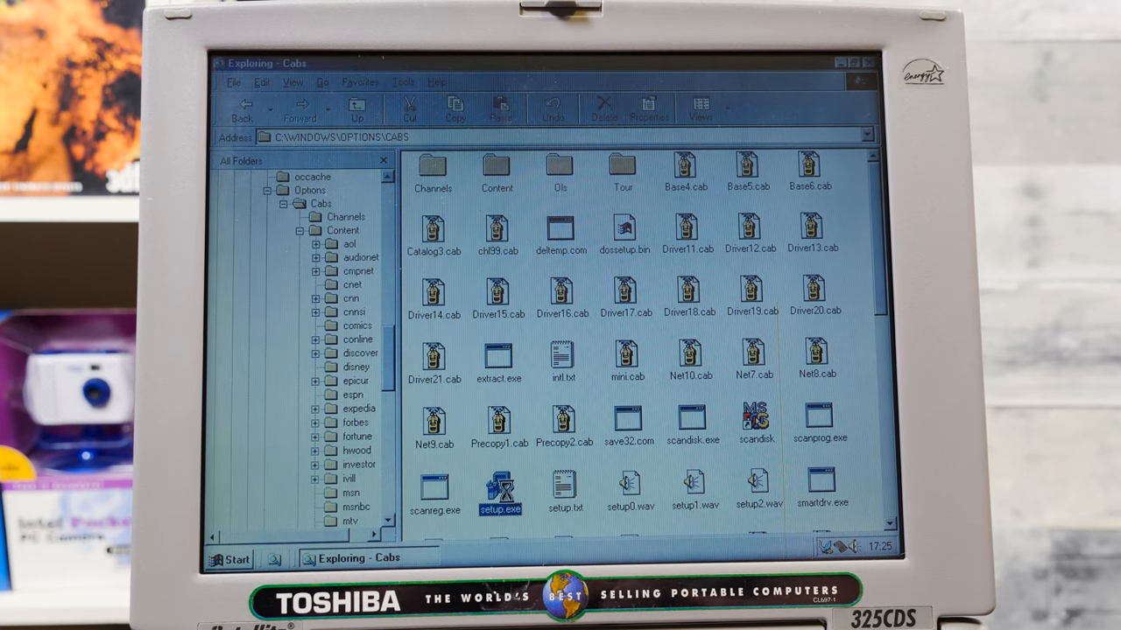
double_click(501, 492)
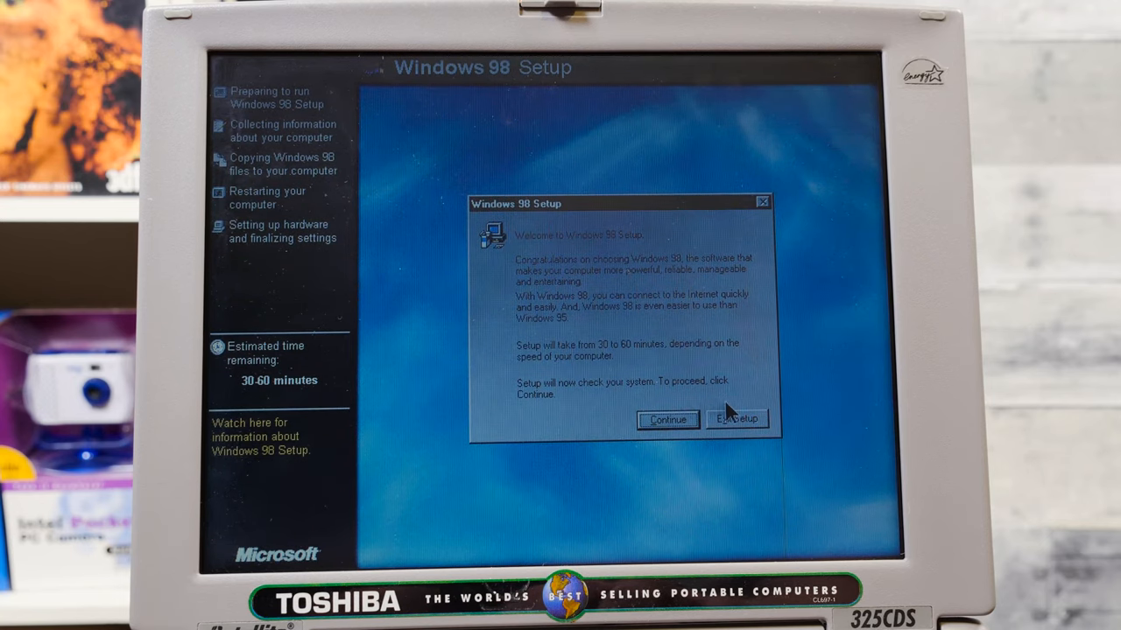
left_click(737, 419)
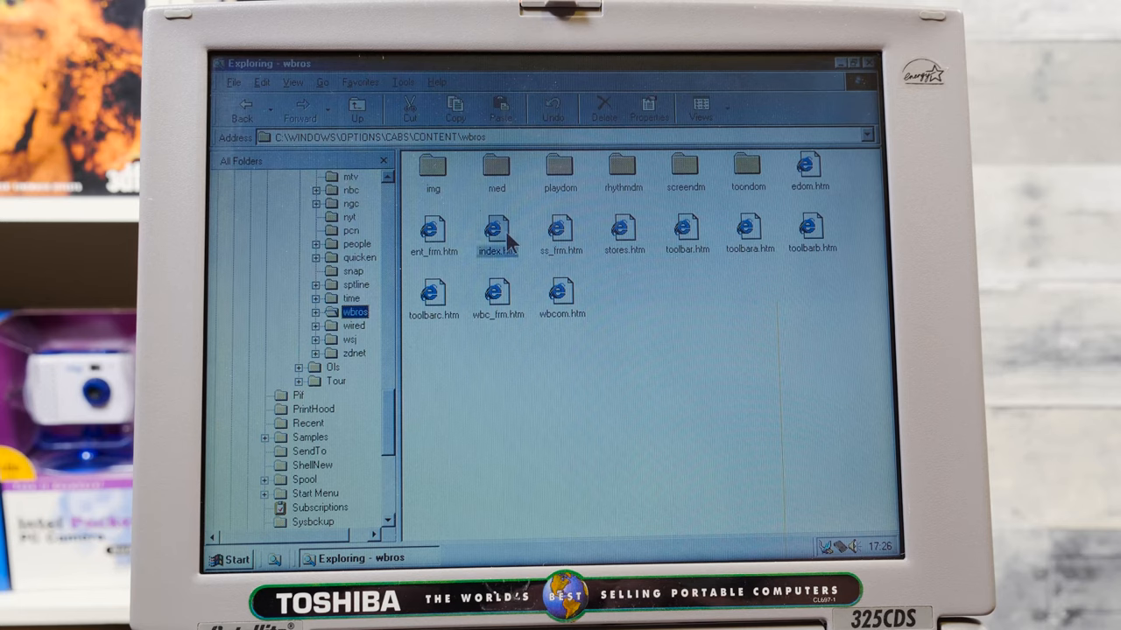
Open the Warner Bros. index.htm page from the wbros folder in Internet Explorer
left_click(505, 229)
double_click(497, 296)
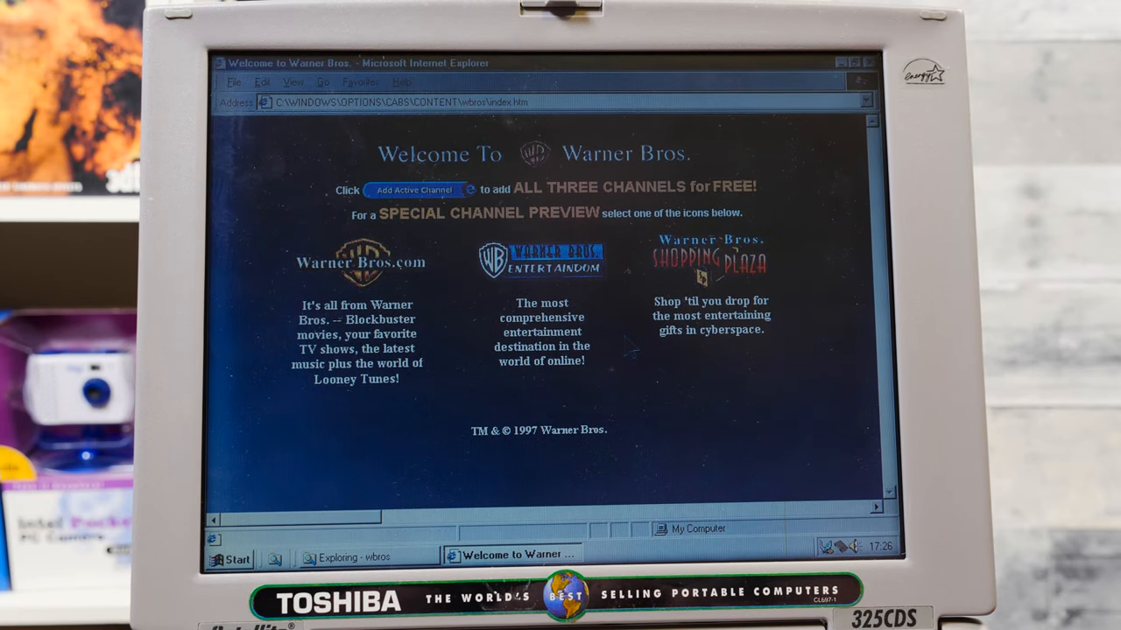
Follow the WarnerBros.com logo link toward the channel preview page
left_click(352, 256)
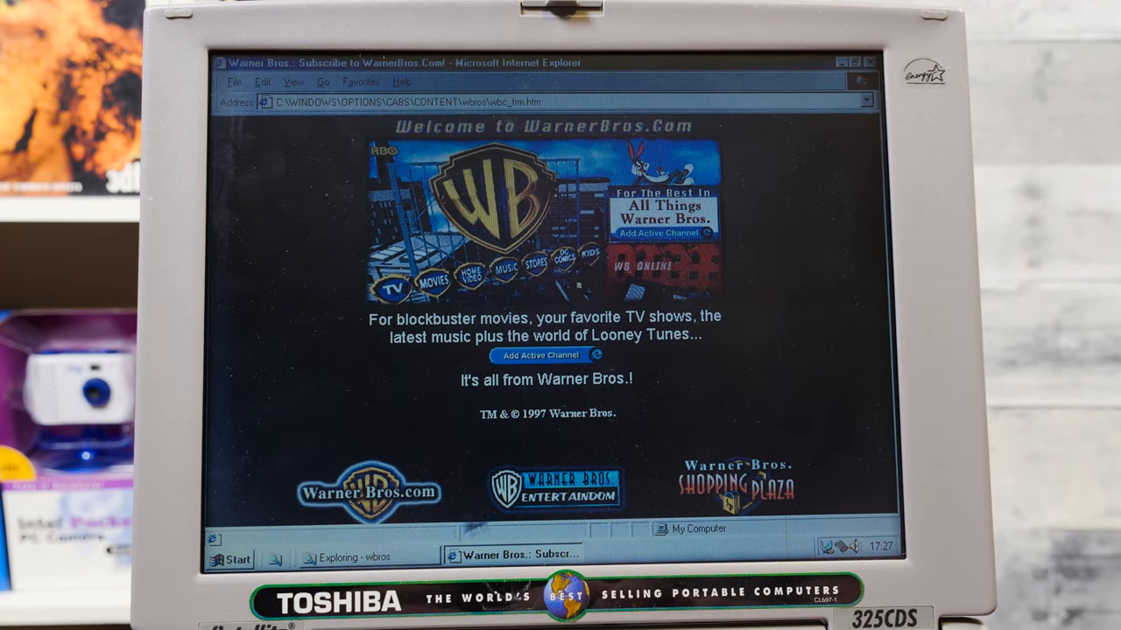
Go to the Warner Bros. Entertaindom preview, then continue into the TOONDOM home preview page
left_click(525, 495)
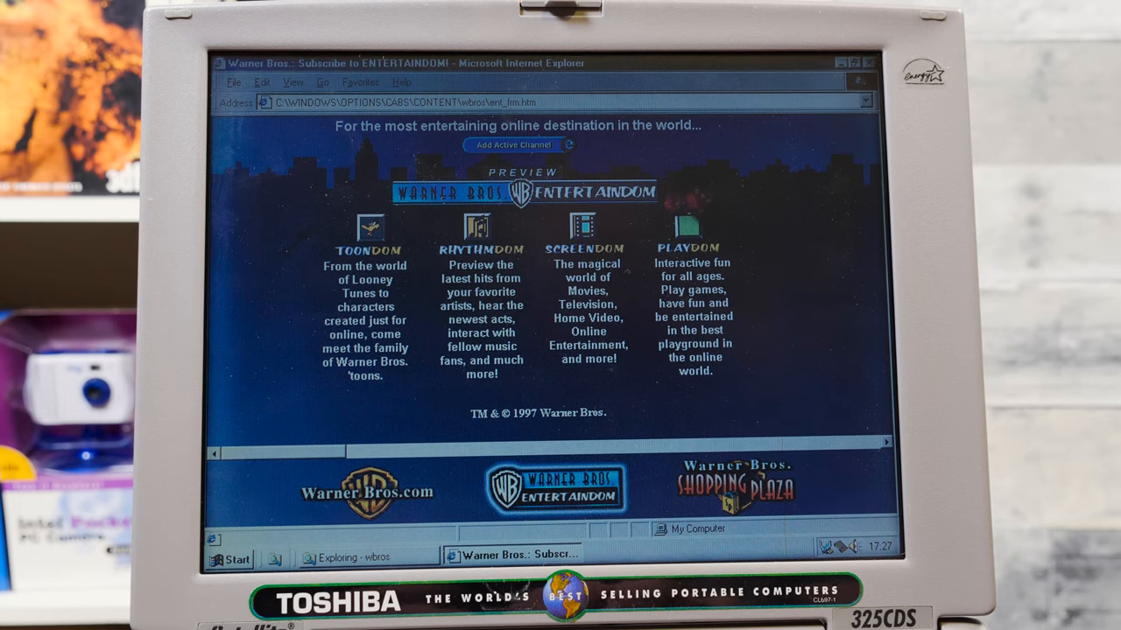
left_click(363, 232)
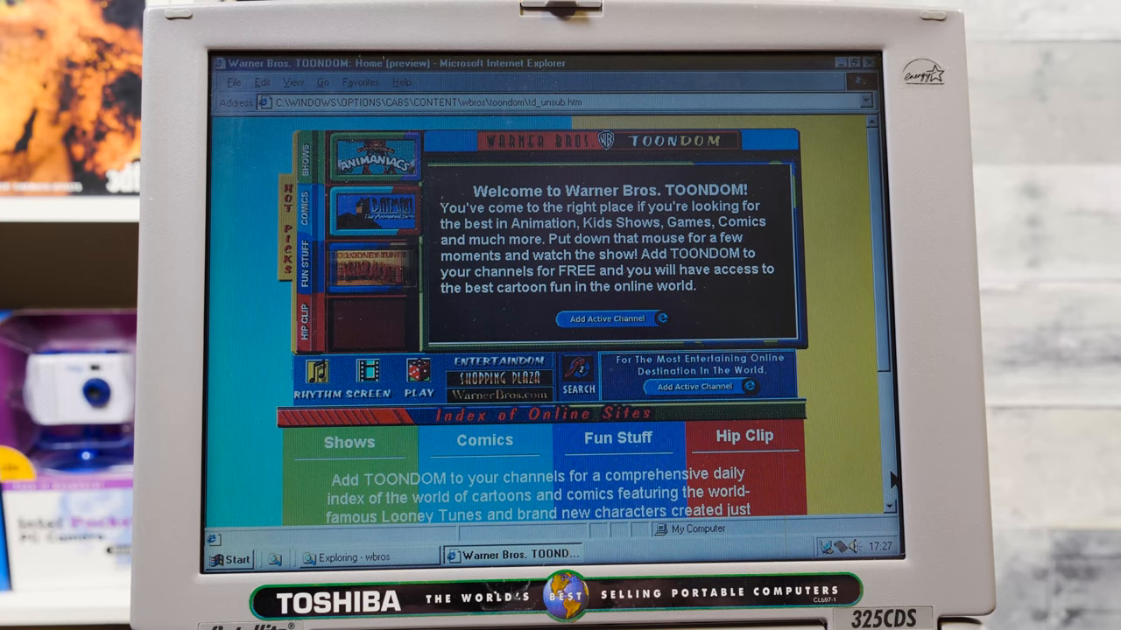
View the TOONDOM hot picks in turn: Batman, Looney Tunes Karaoke and Hip Clip
left_click(892, 478)
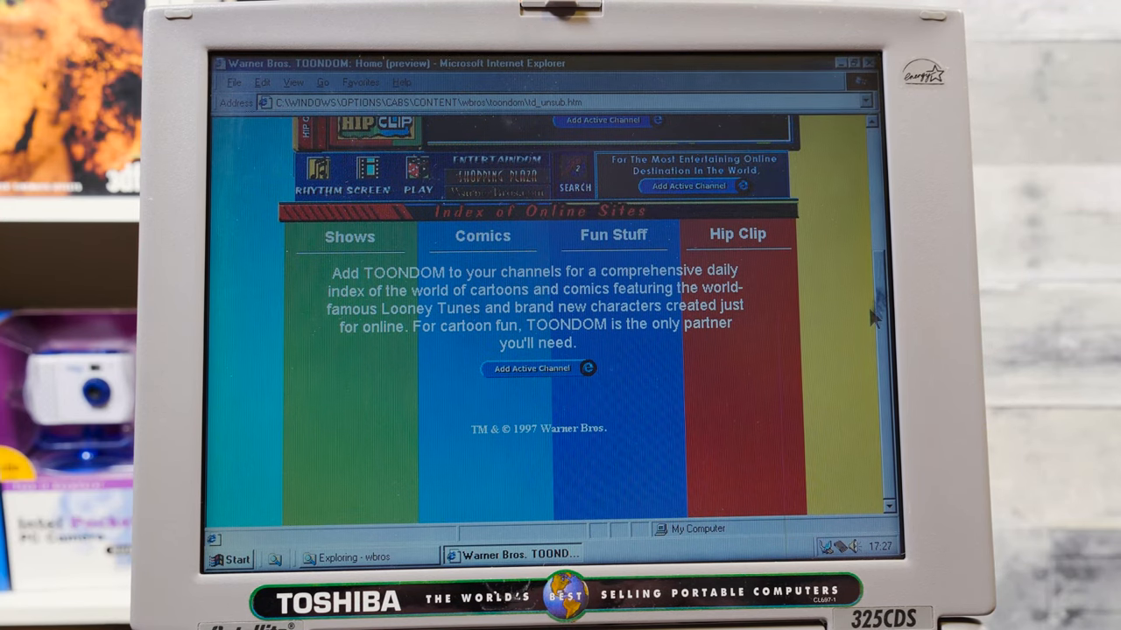
mouse_move(886, 302)
left_mouse_down()
mouse_move(884, 250)
mouse_move(885, 276)
left_mouse_up()
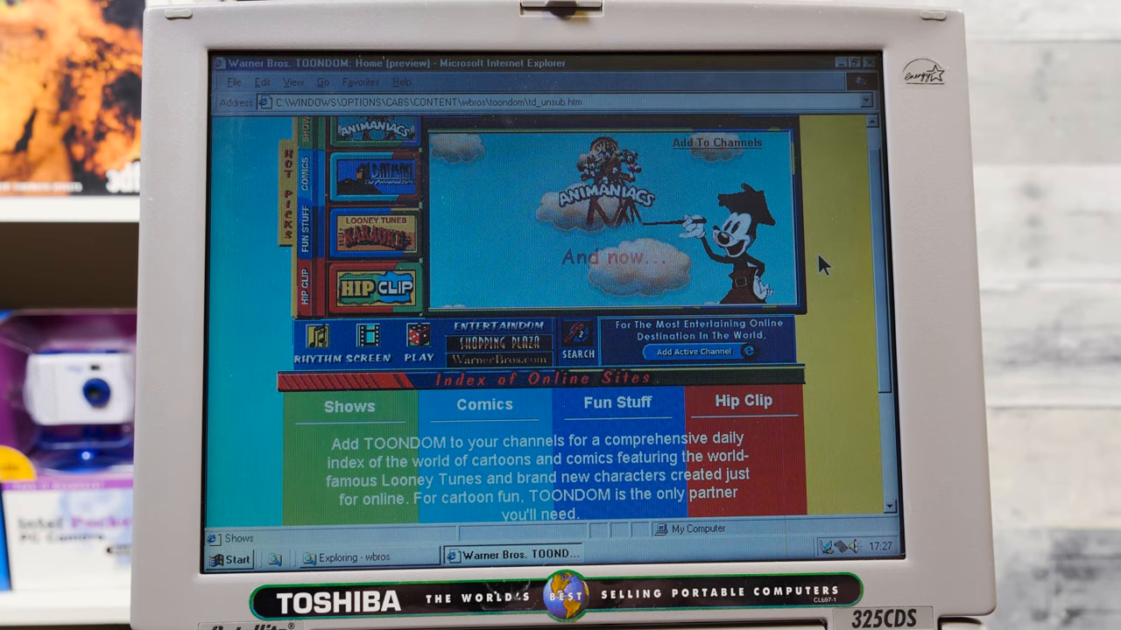
left_click(871, 131)
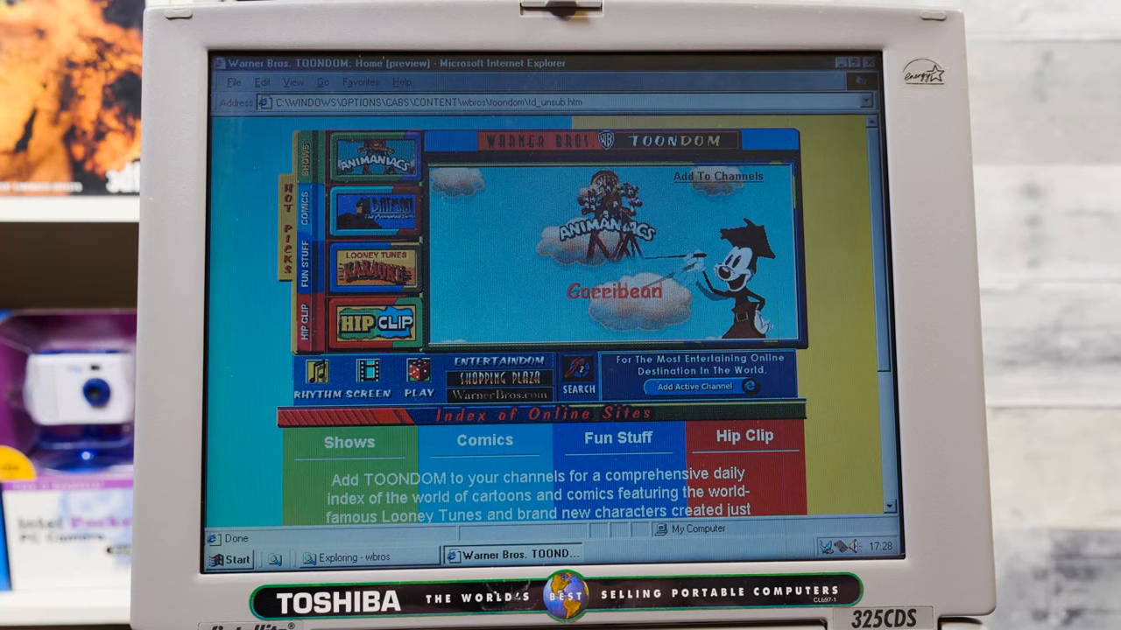
left_click(401, 221)
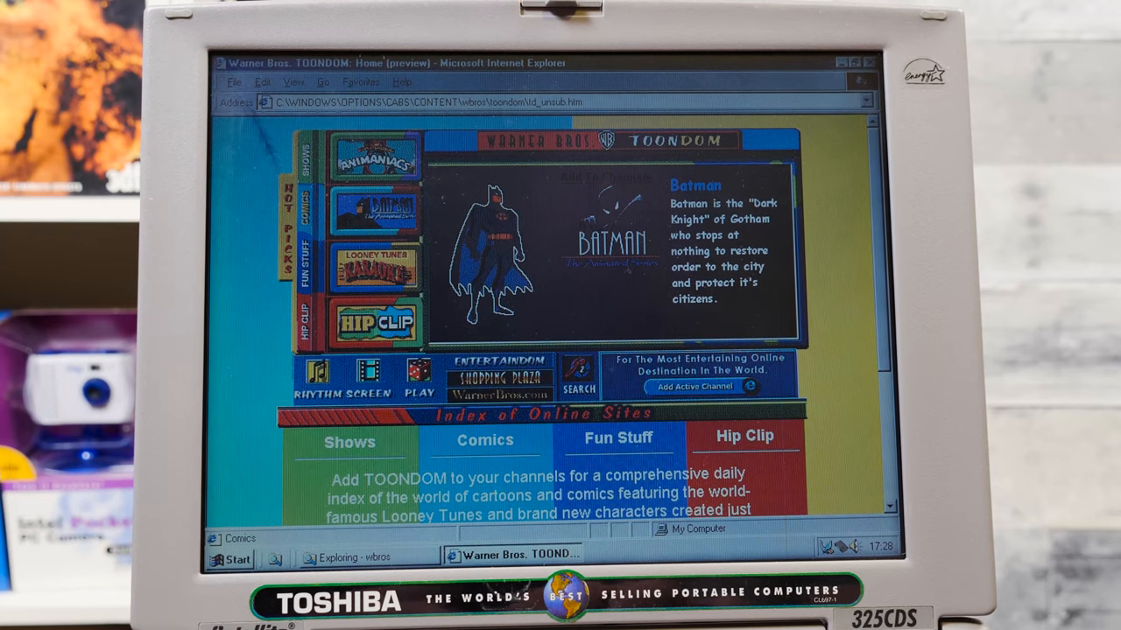
left_click(380, 282)
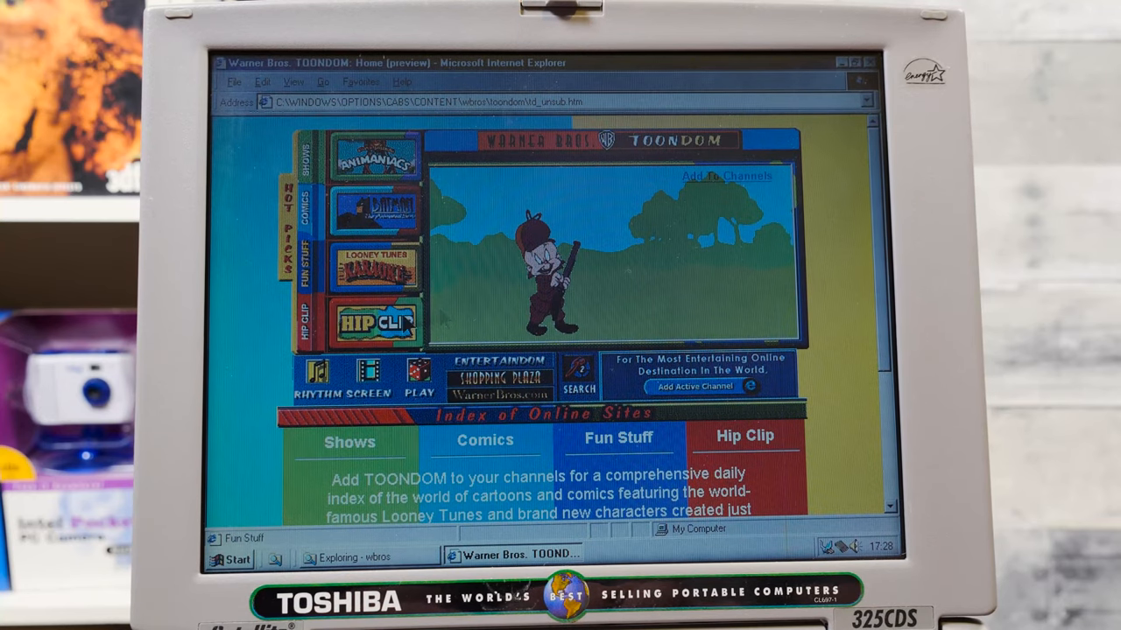
left_click(405, 325)
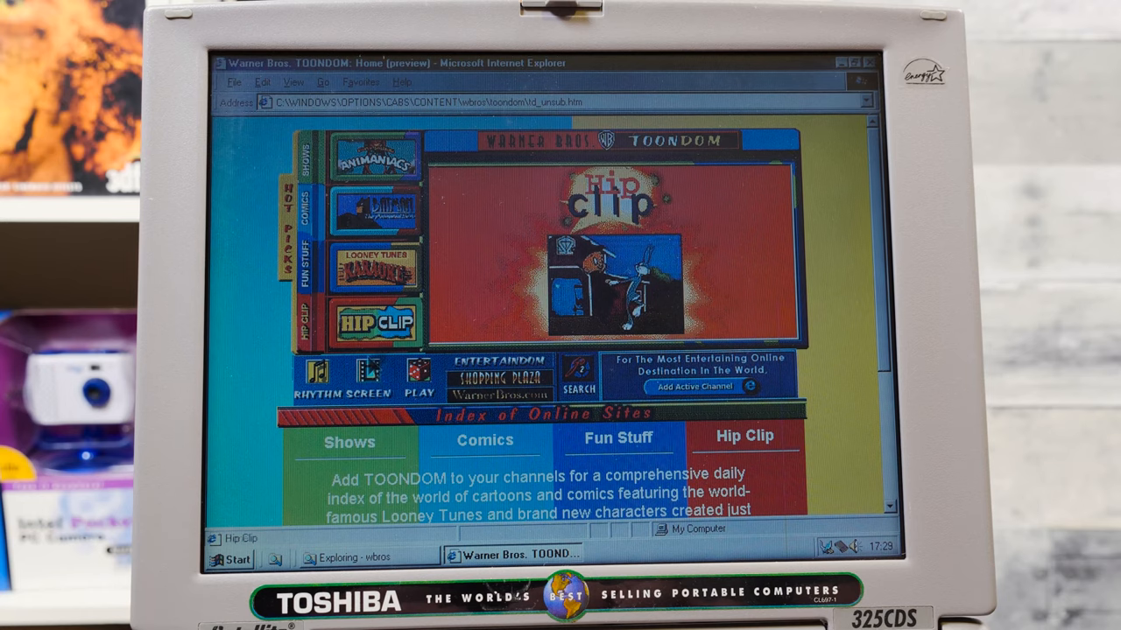
Move on from TOONDOM to the SCREENDOM home preview page
left_click(368, 374)
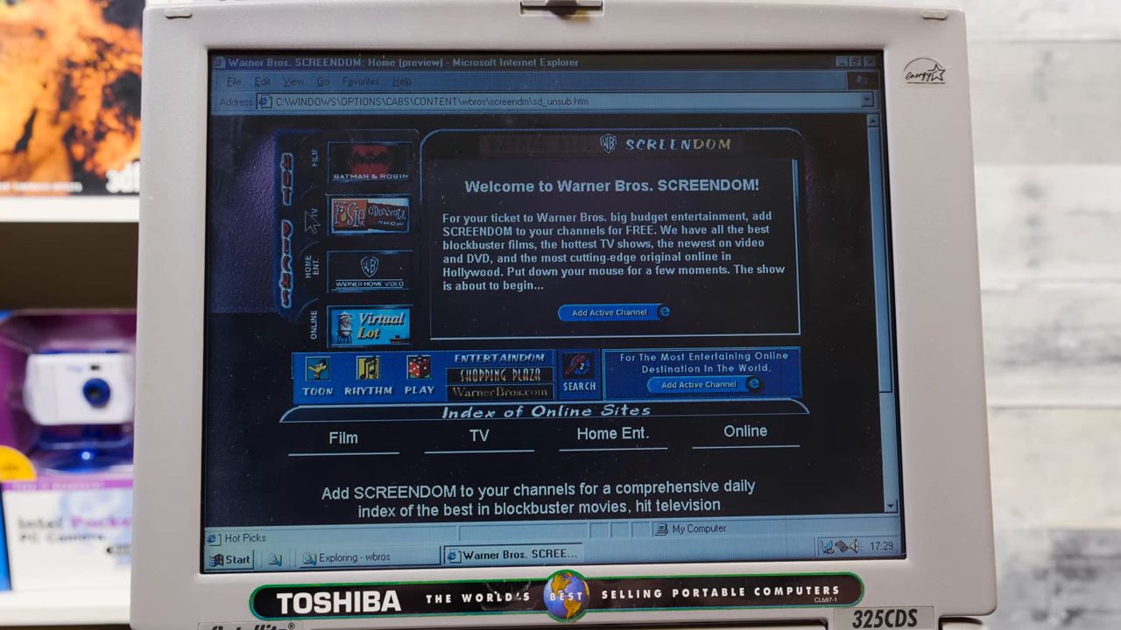
View the Batman & Robin hot pick on SCREENDOM, then return to the wbros folder window
left_click(367, 171)
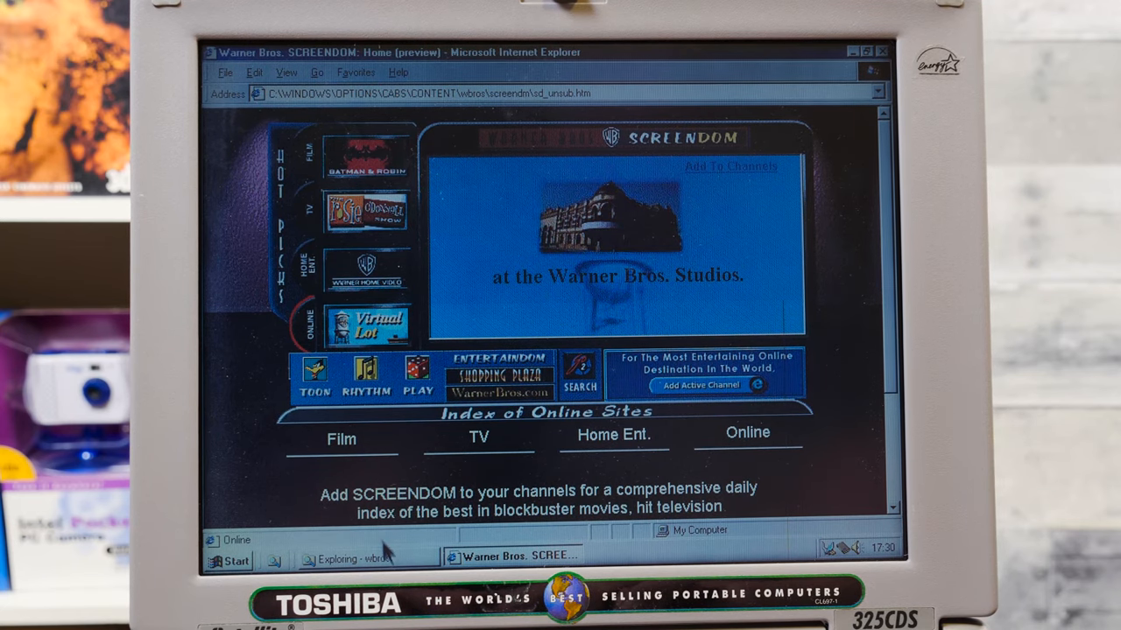
left_click(350, 557)
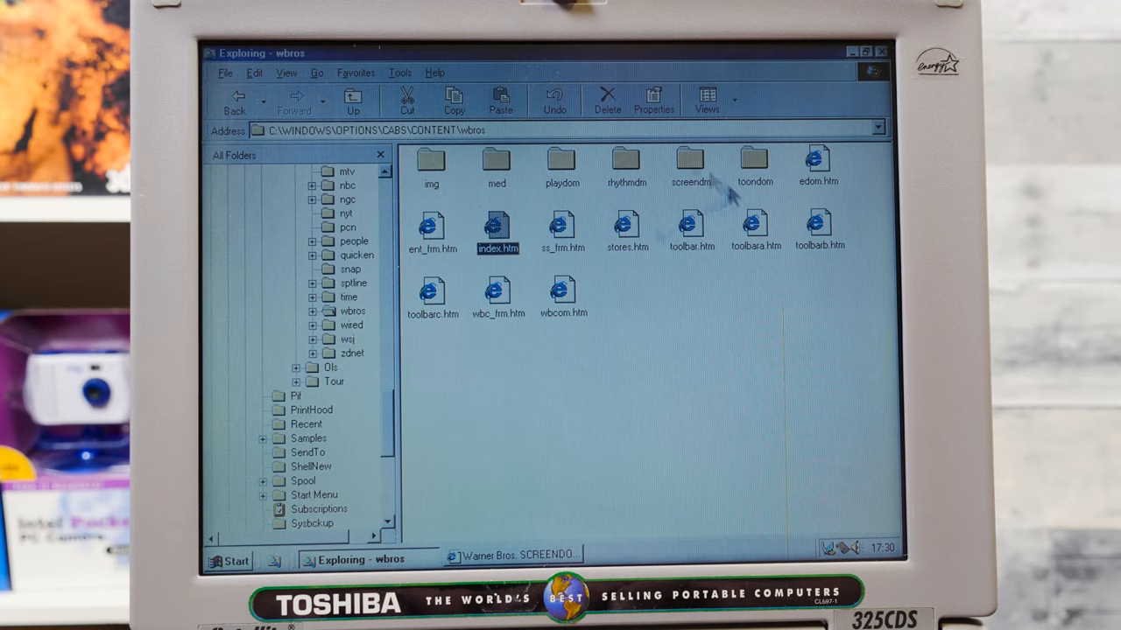
Browse into the med and midi folders, then into playdom and its med folder
double_click(496, 162)
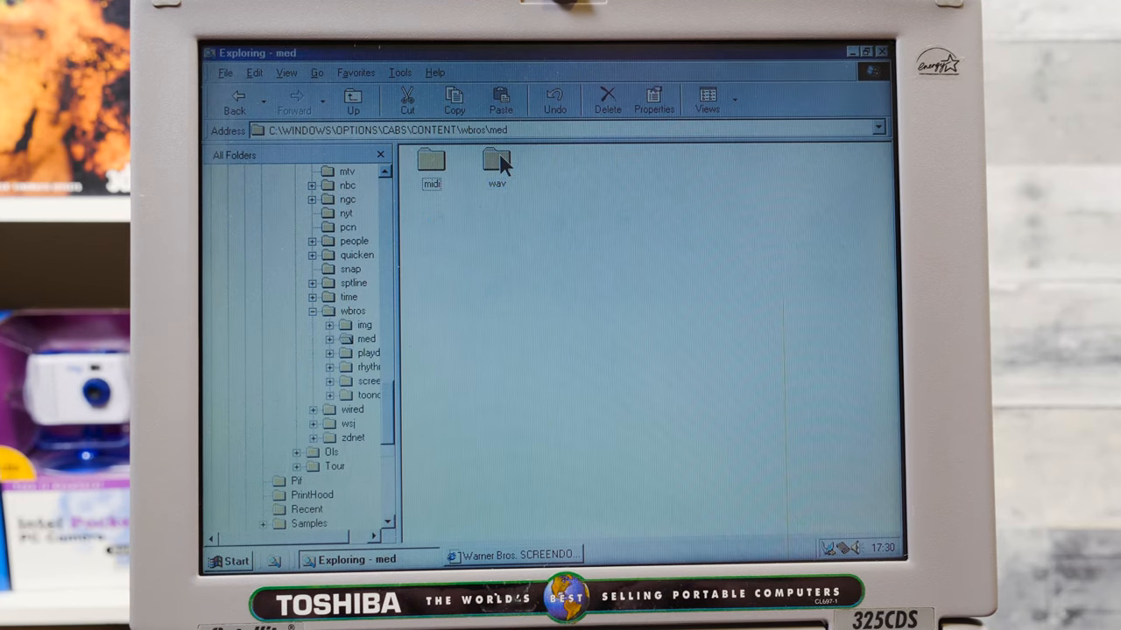
double_click(432, 161)
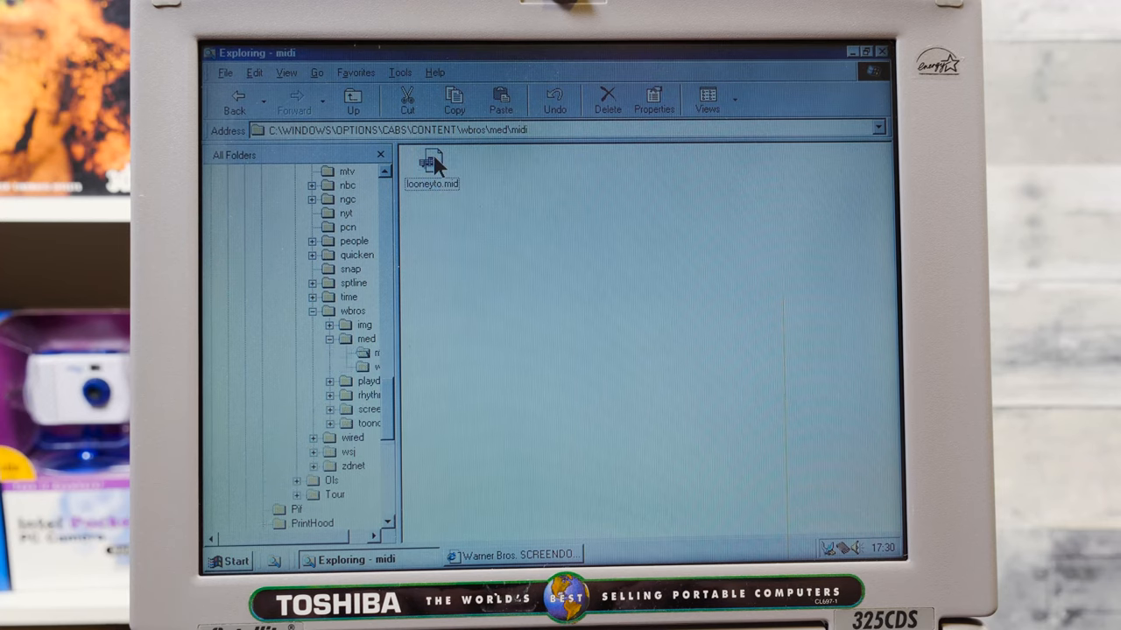
left_click(366, 380)
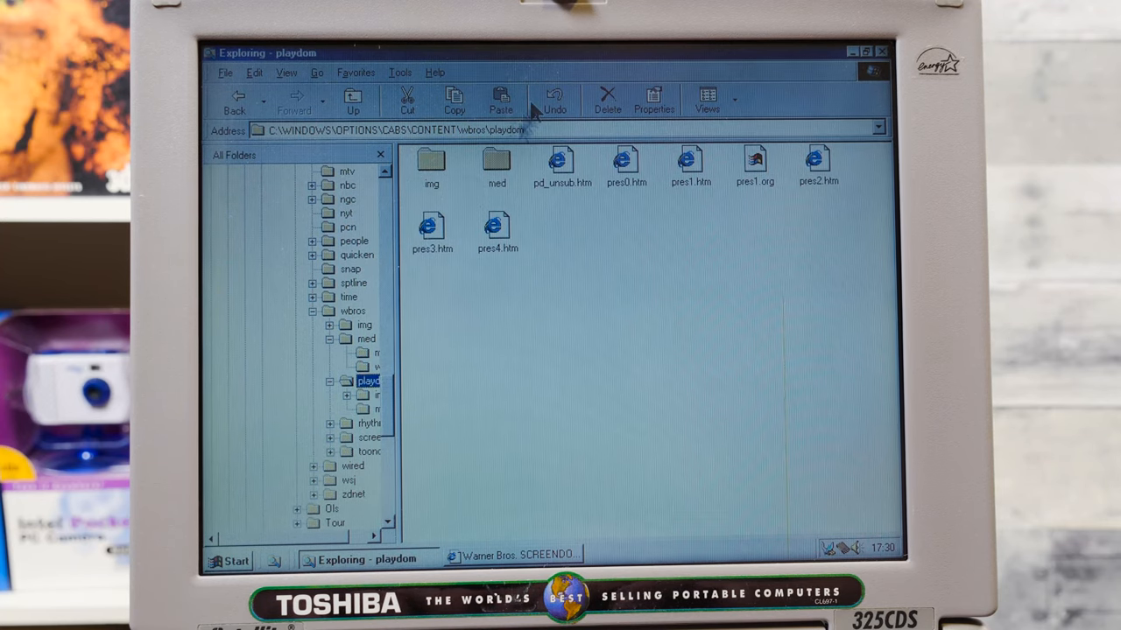
double_click(496, 160)
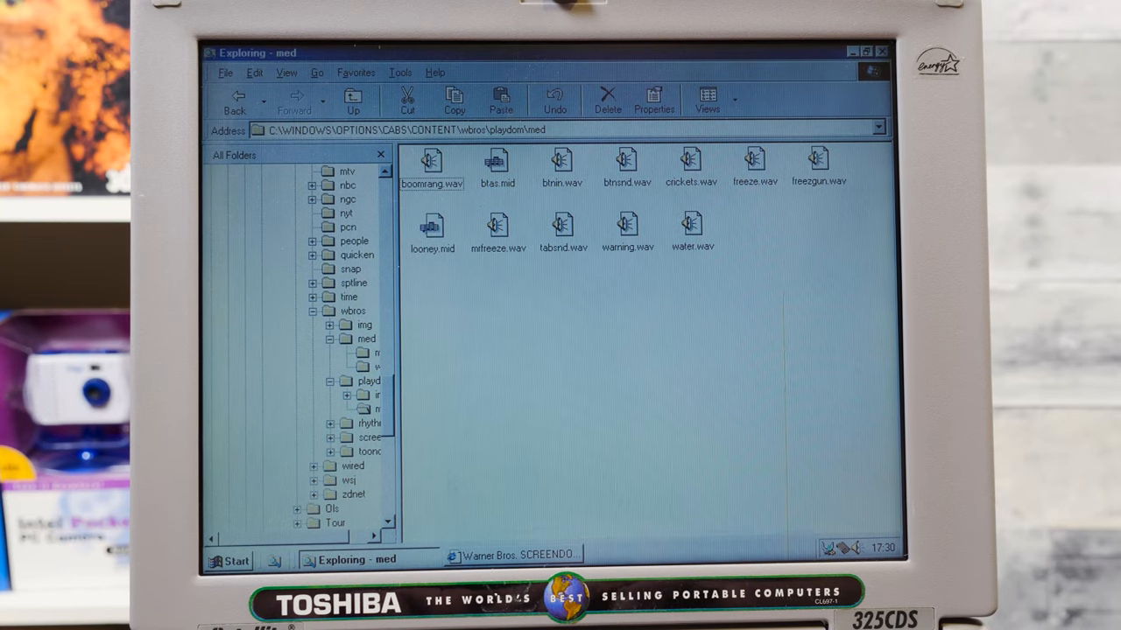
Close the SCREENDOM browser window, then open index.htm from the comics channel folder
left_click(512, 555)
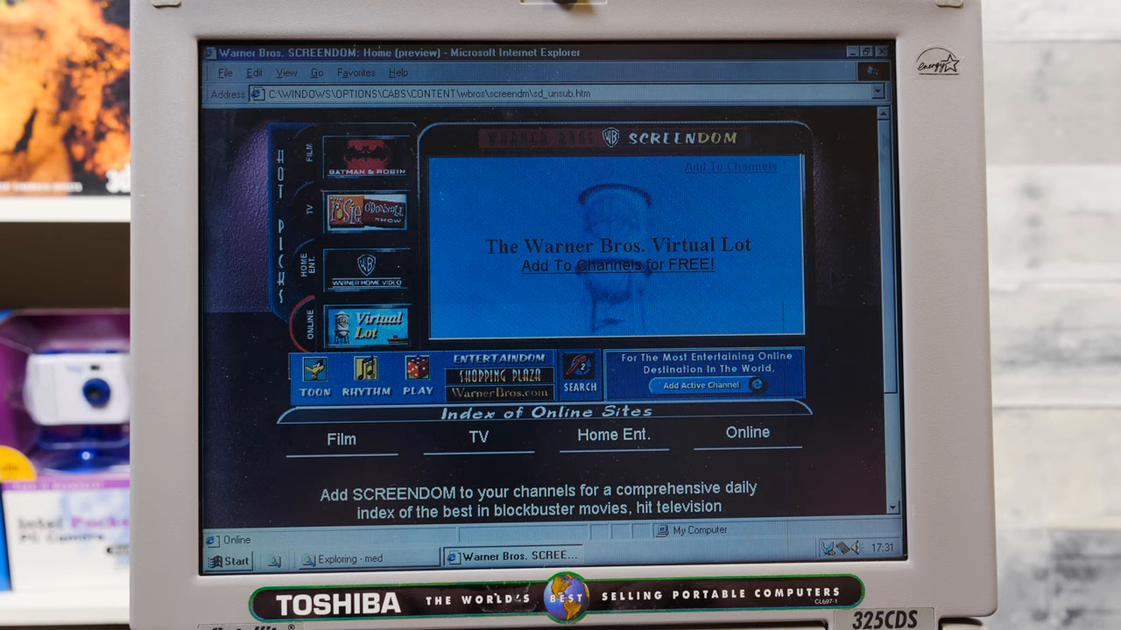
key("alt+F4")
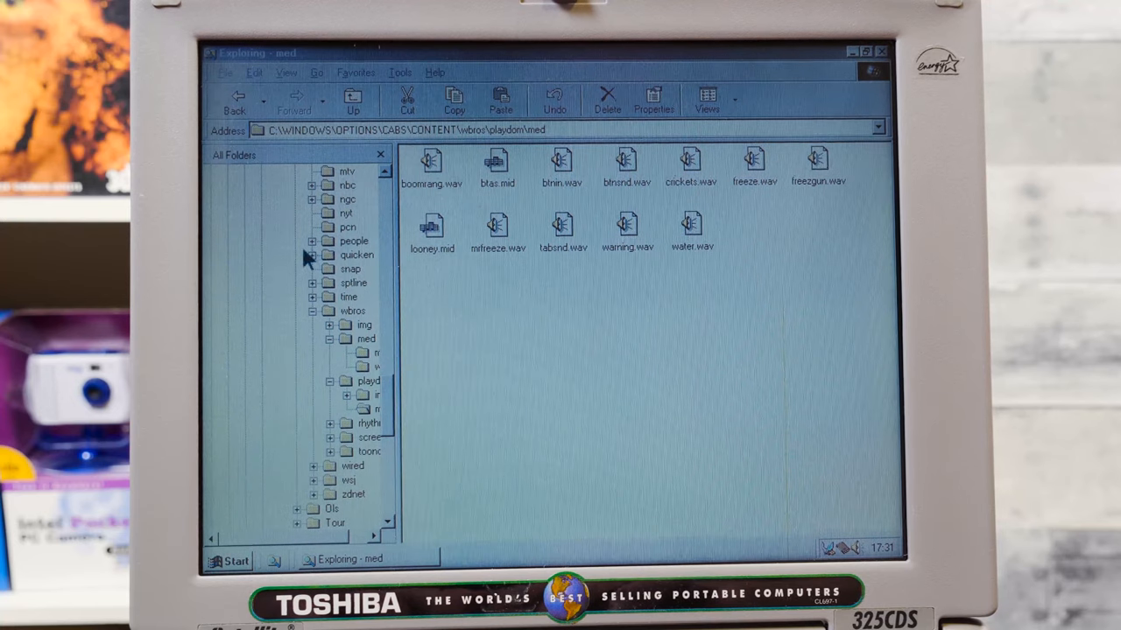
left_click(349, 268)
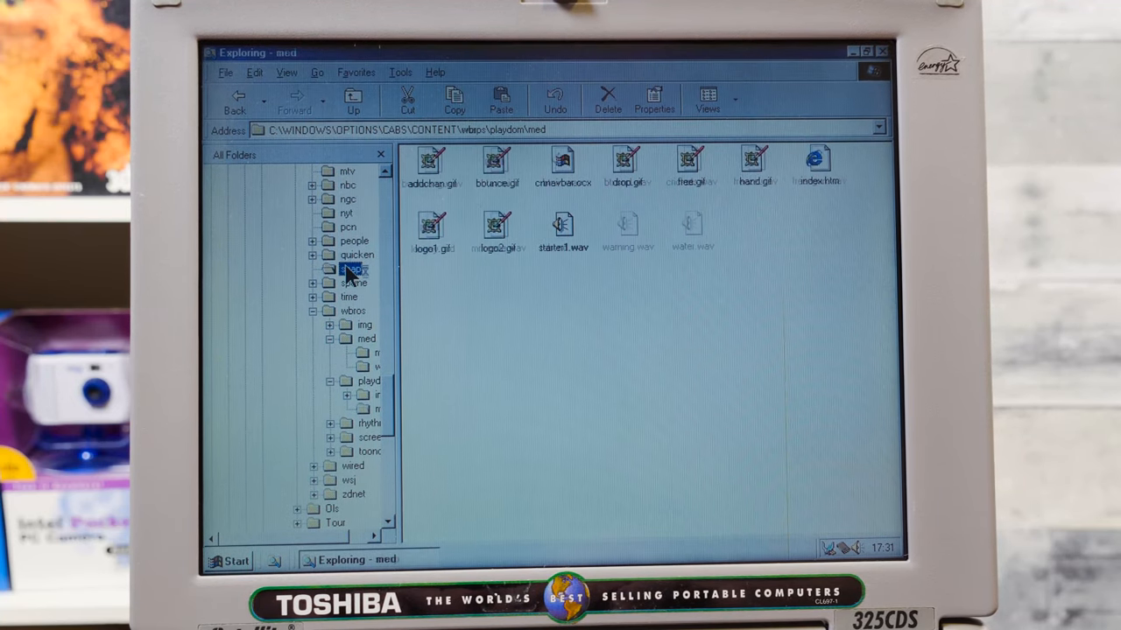
left_click(353, 241)
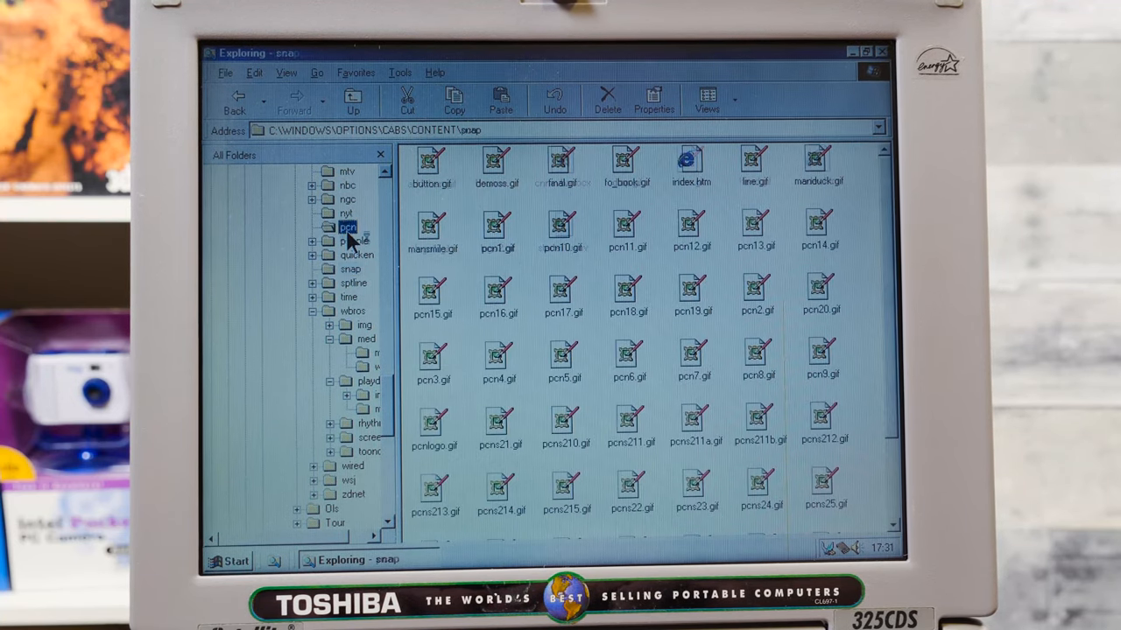
double_click(632, 492)
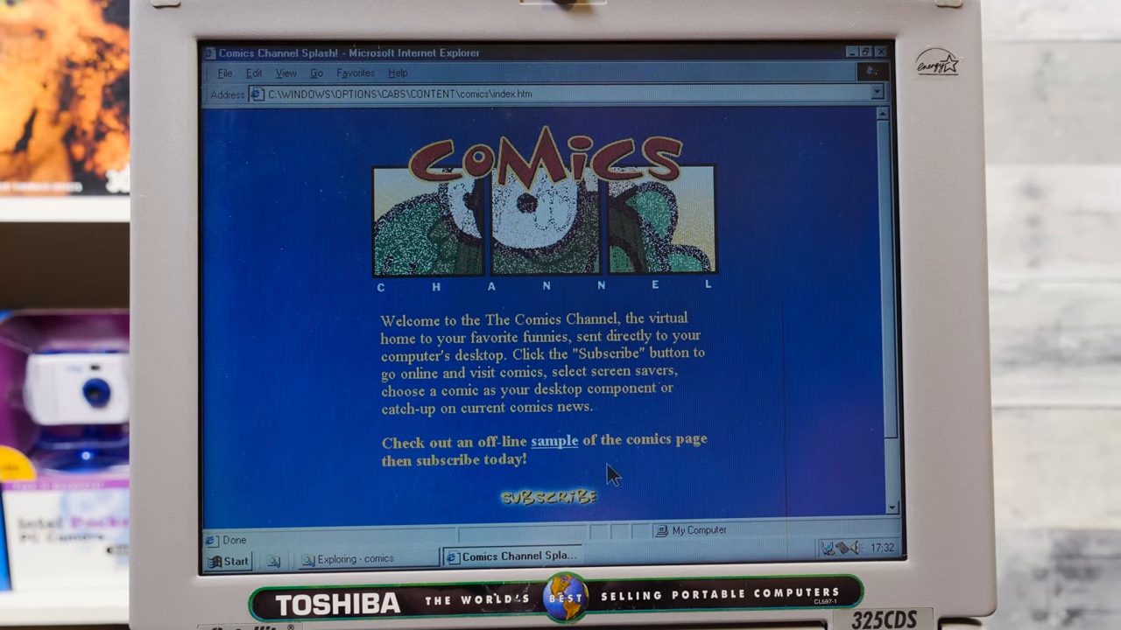
Open the off-line sample comics page, view the Sunday Cathy strip, then switch to the daily comic
left_click(560, 442)
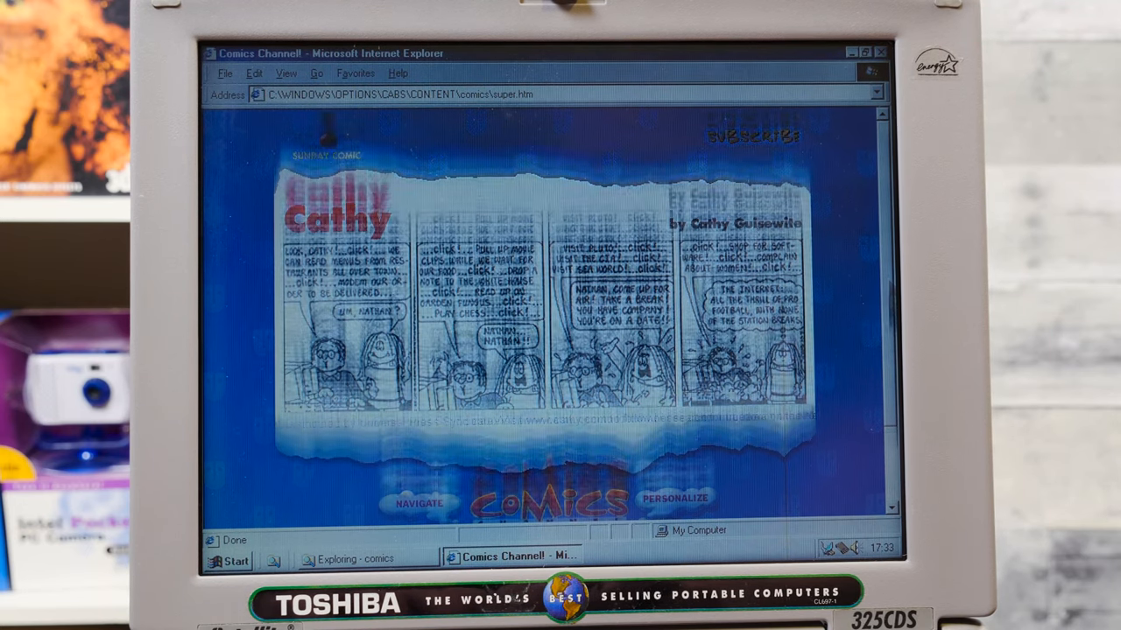
left_click_drag(891, 284, 893, 382)
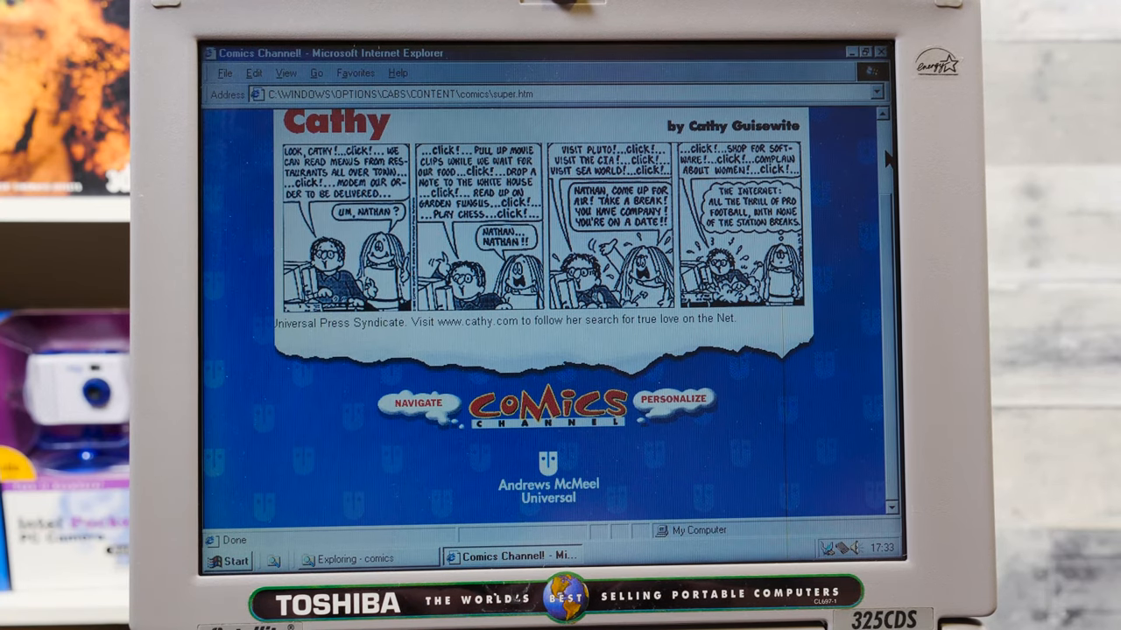
left_click(886, 158)
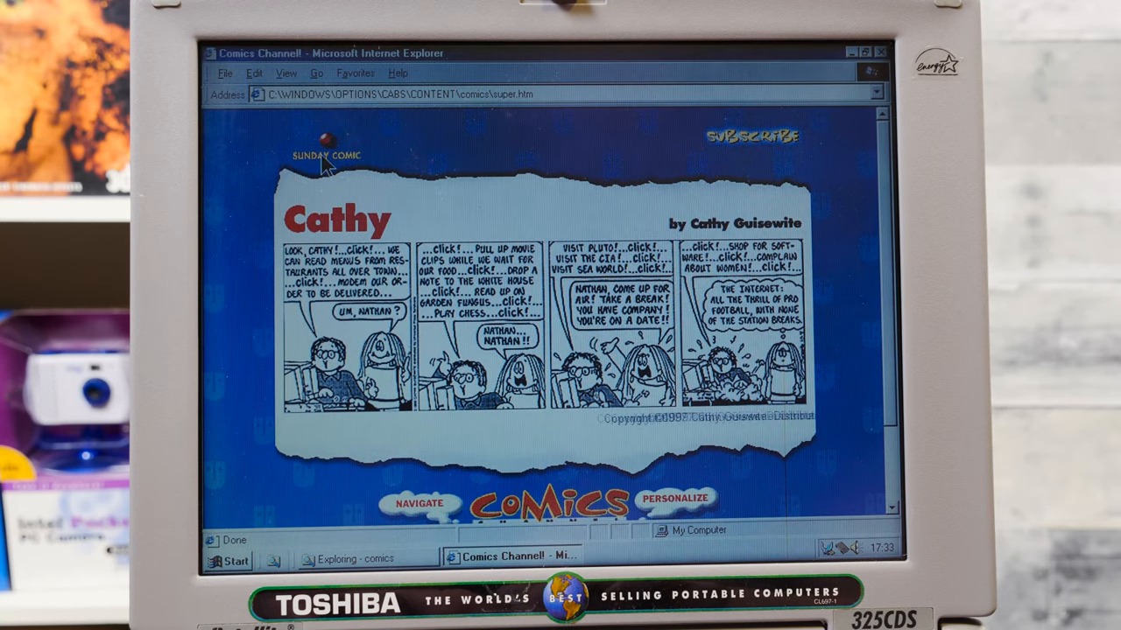
left_click(326, 155)
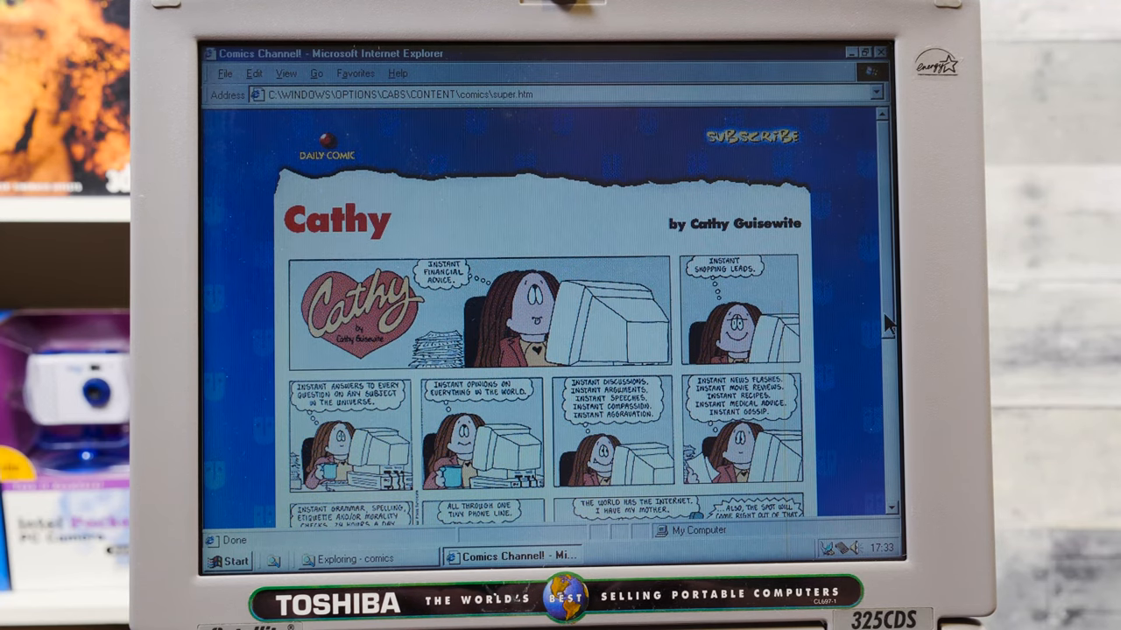
mouse_move(886, 324)
left_mouse_down()
mouse_move(891, 381)
mouse_move(891, 175)
mouse_move(891, 271)
left_mouse_up()
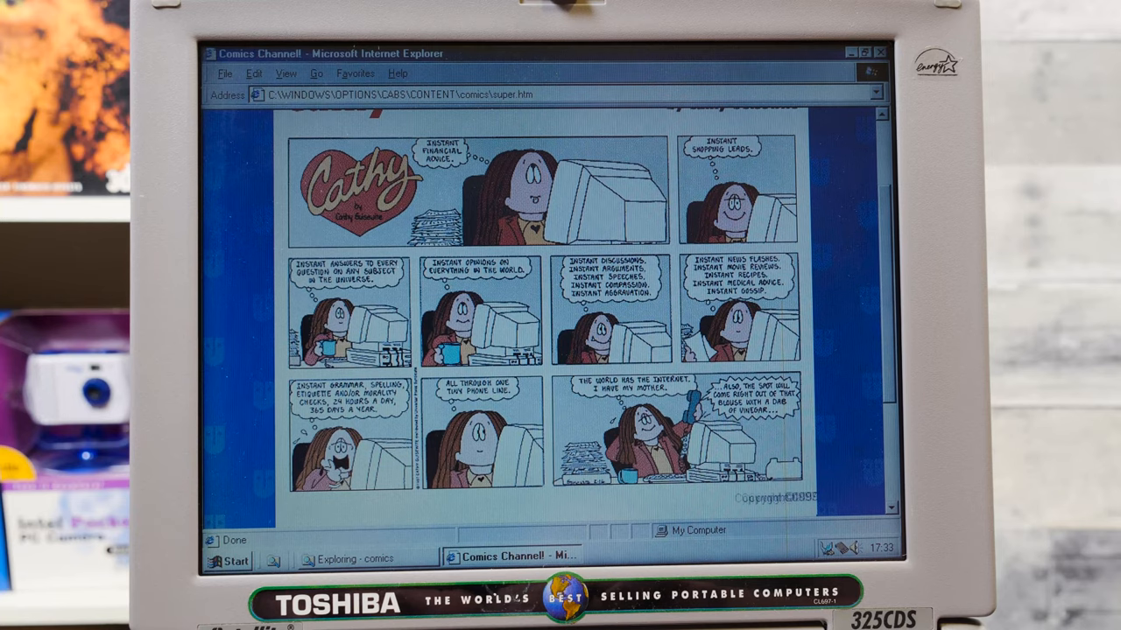
scroll(560, 315, "down", 5)
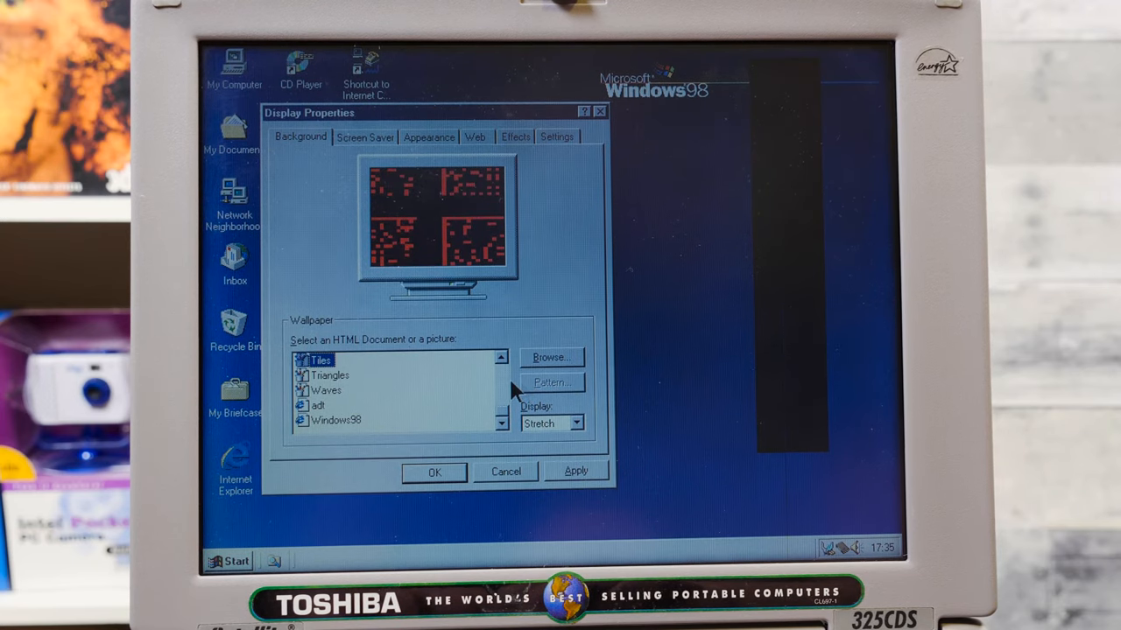
Scroll the Wallpaper list to the top and choose 1stboot as the desktop background
left_click(504, 376)
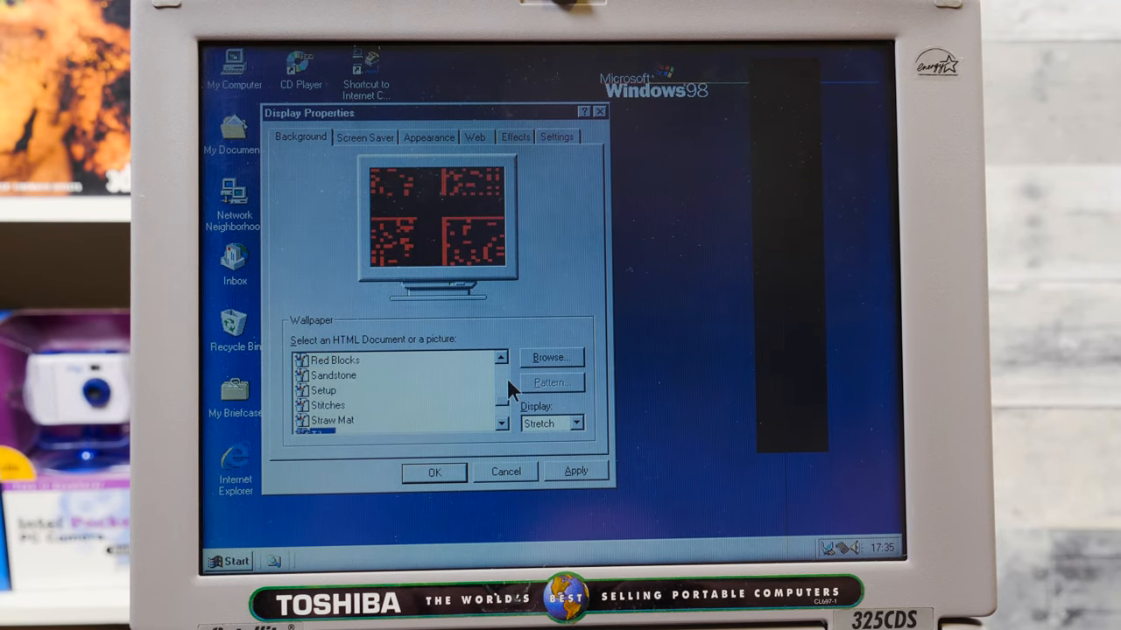
left_click(503, 378)
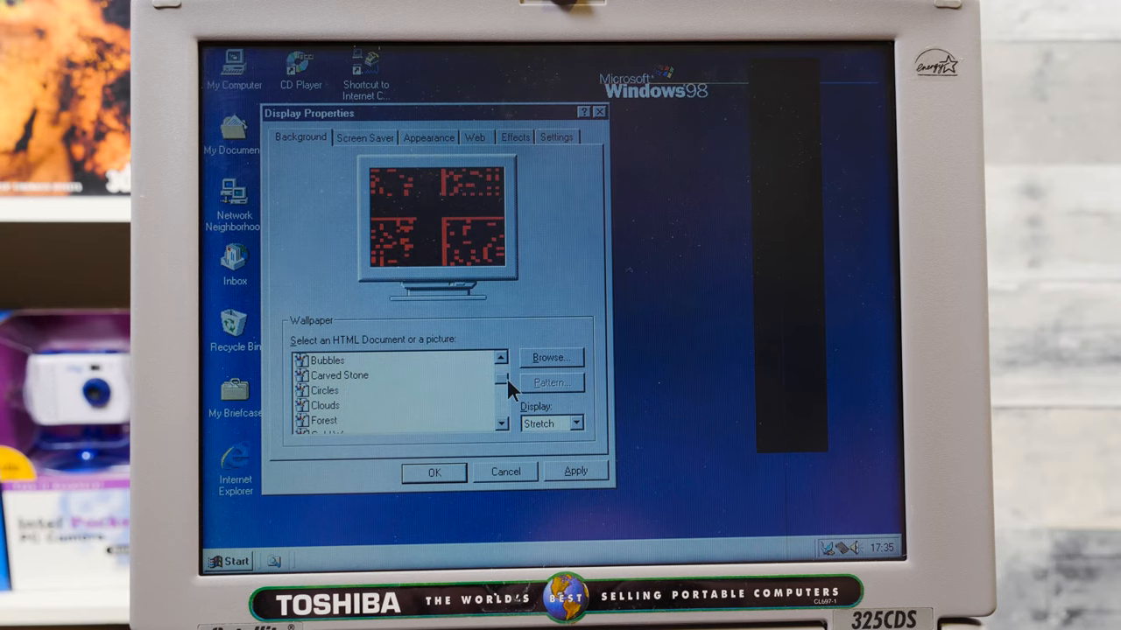
left_click_drag(507, 378, 505, 357)
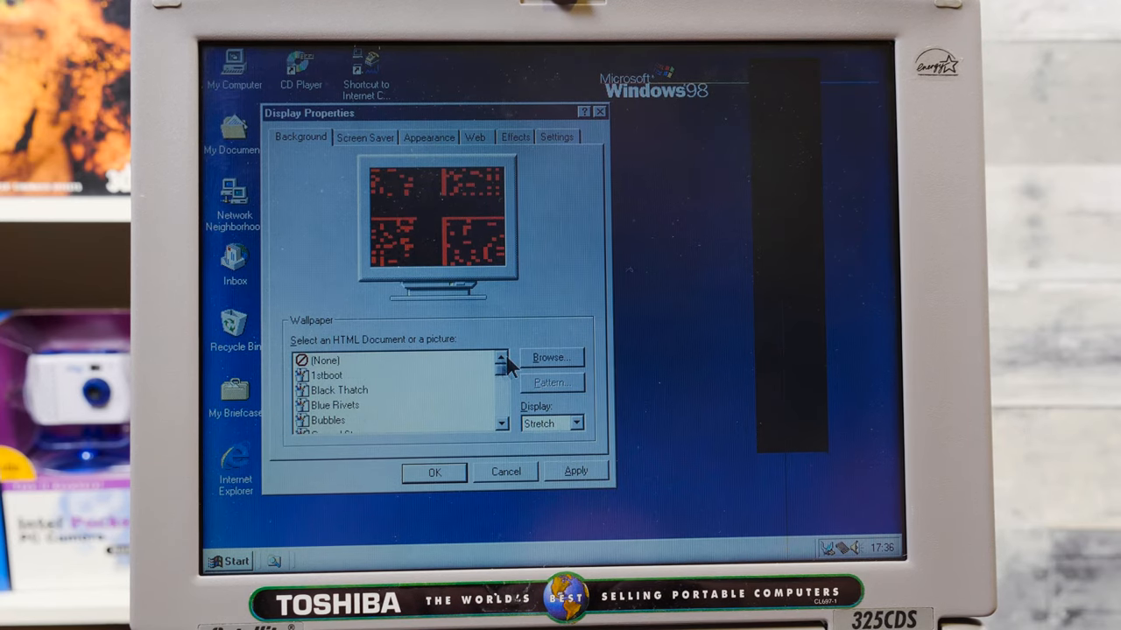
left_click(340, 375)
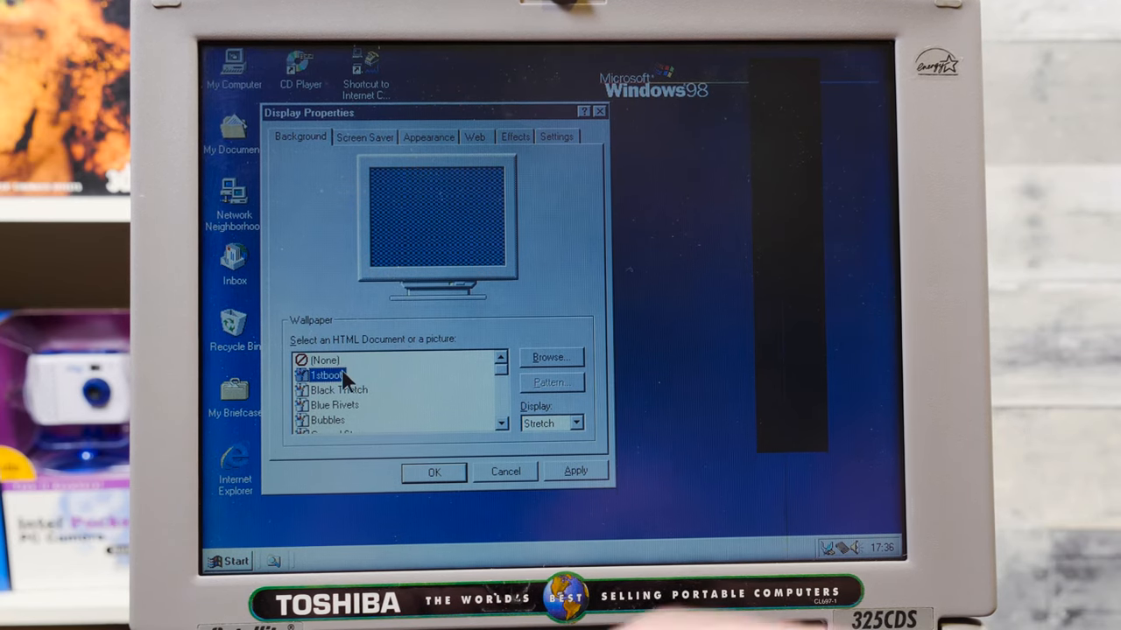
mouse_move(565, 204)
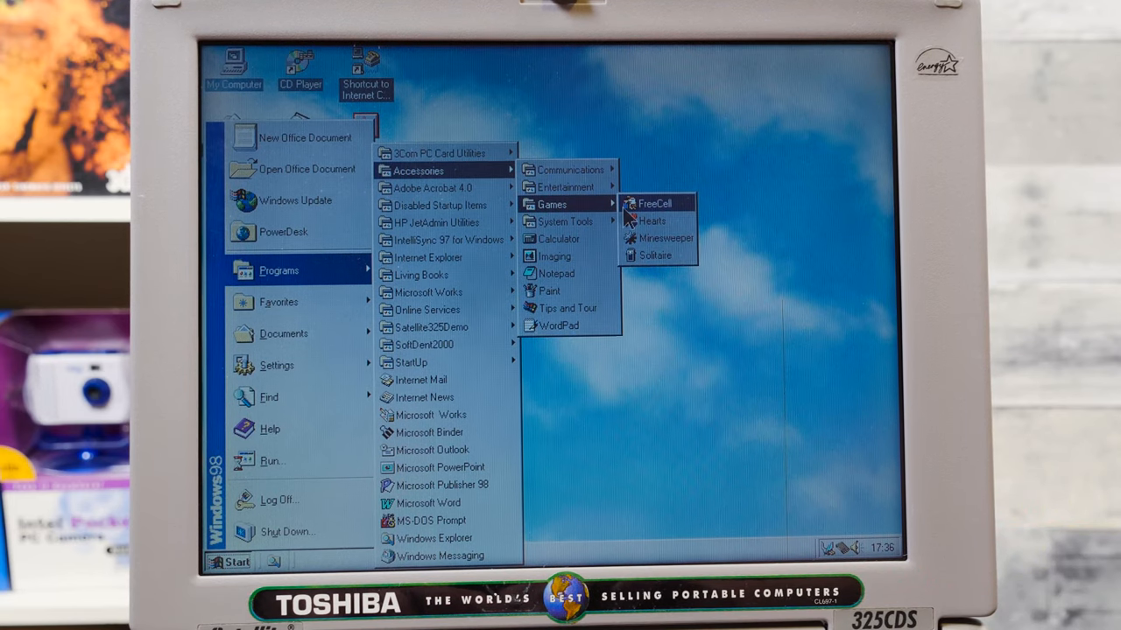
Start Solitaire, send the aces of diamonds and clubs to the foundations, and deal twice from the deck
left_click(657, 255)
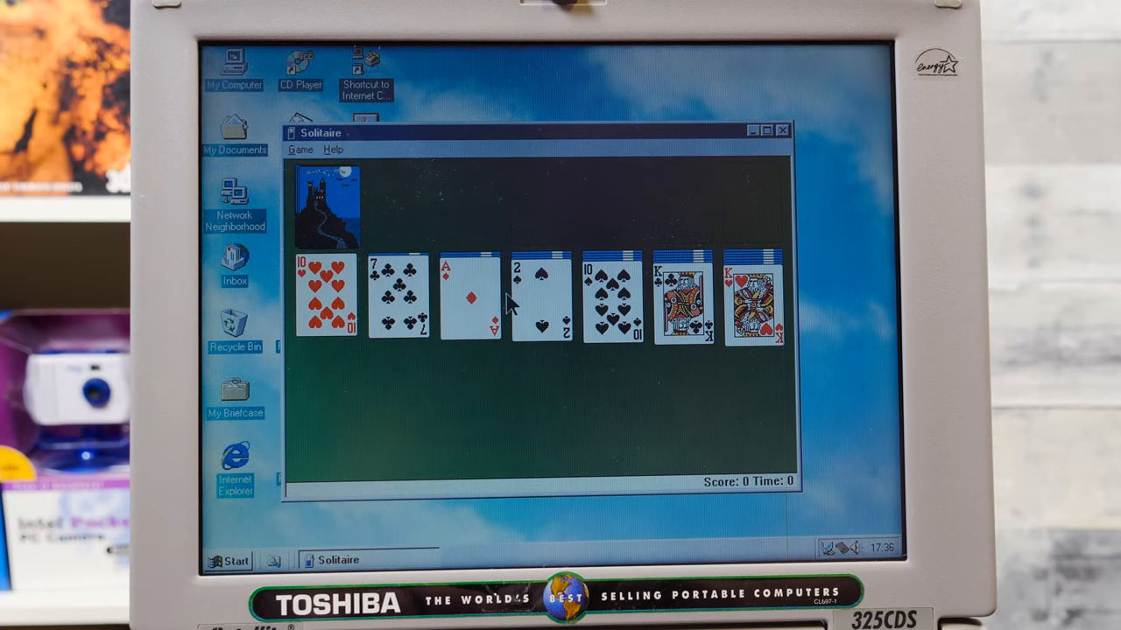
double_click(470, 297)
double_click(473, 297)
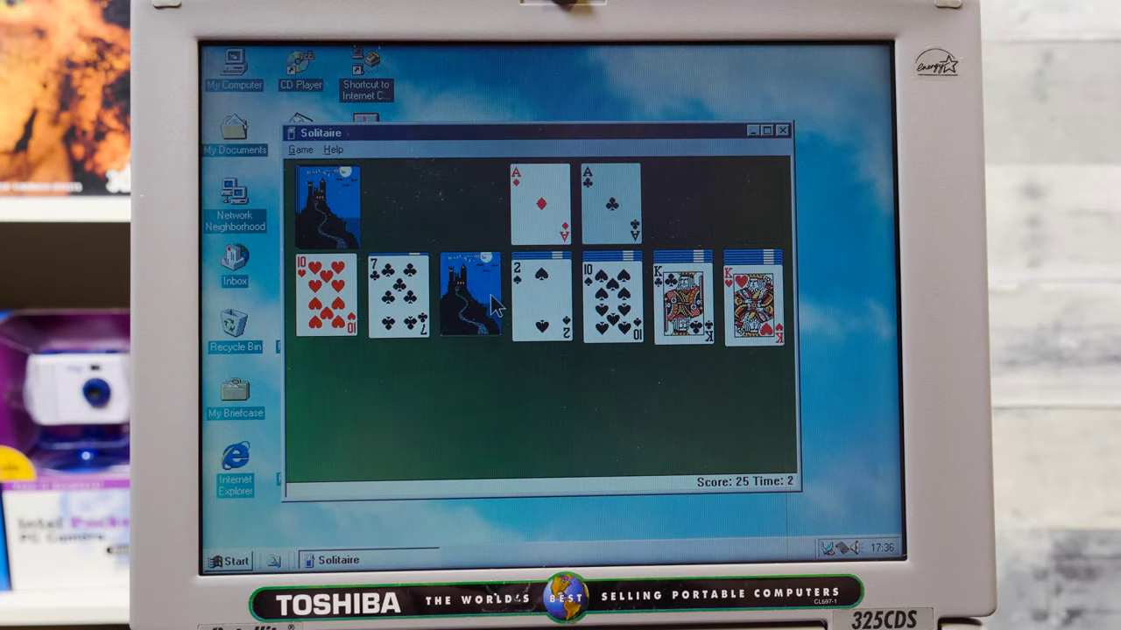
left_click(342, 236)
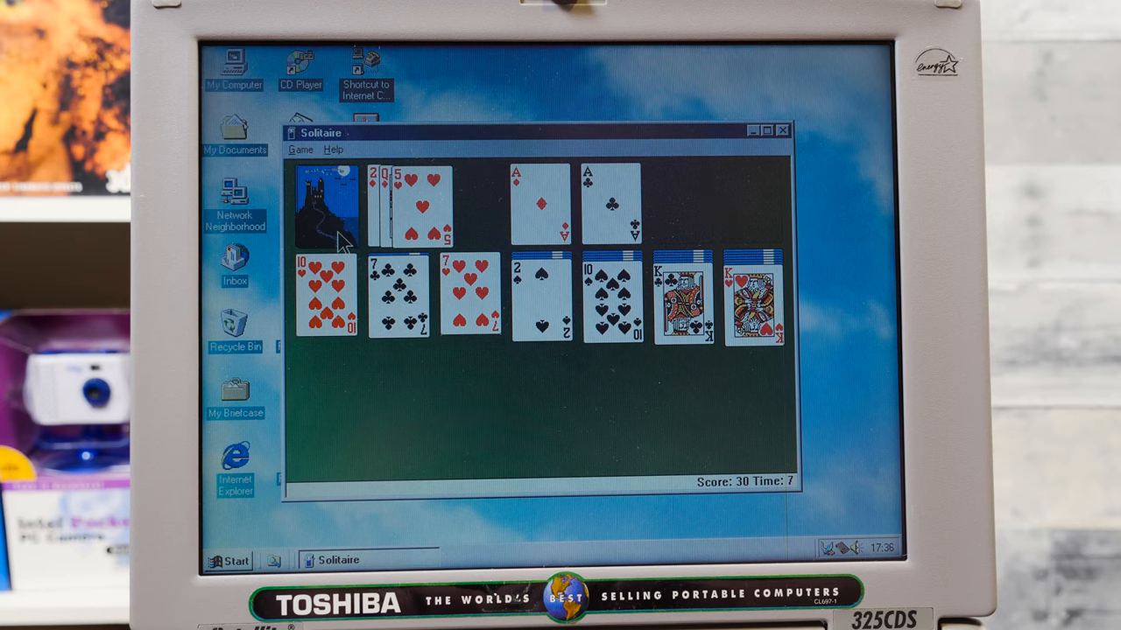
left_click(342, 237)
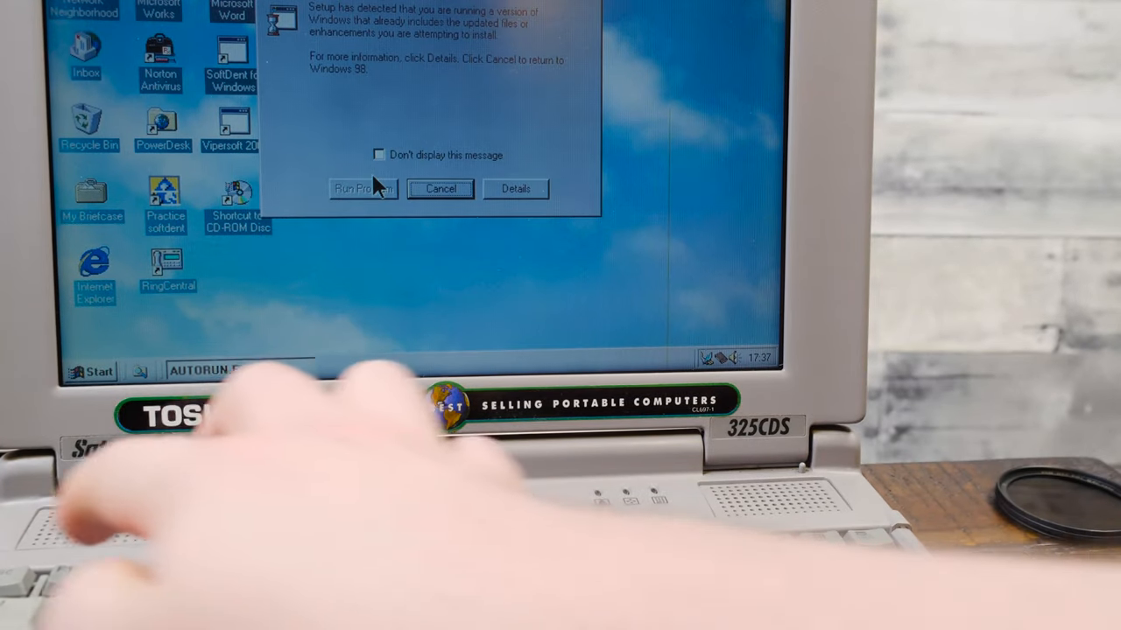
Cancel the setup warning, close the Welcome1.avi player, and open the Pictures folder under Funstuff
left_click(363, 189)
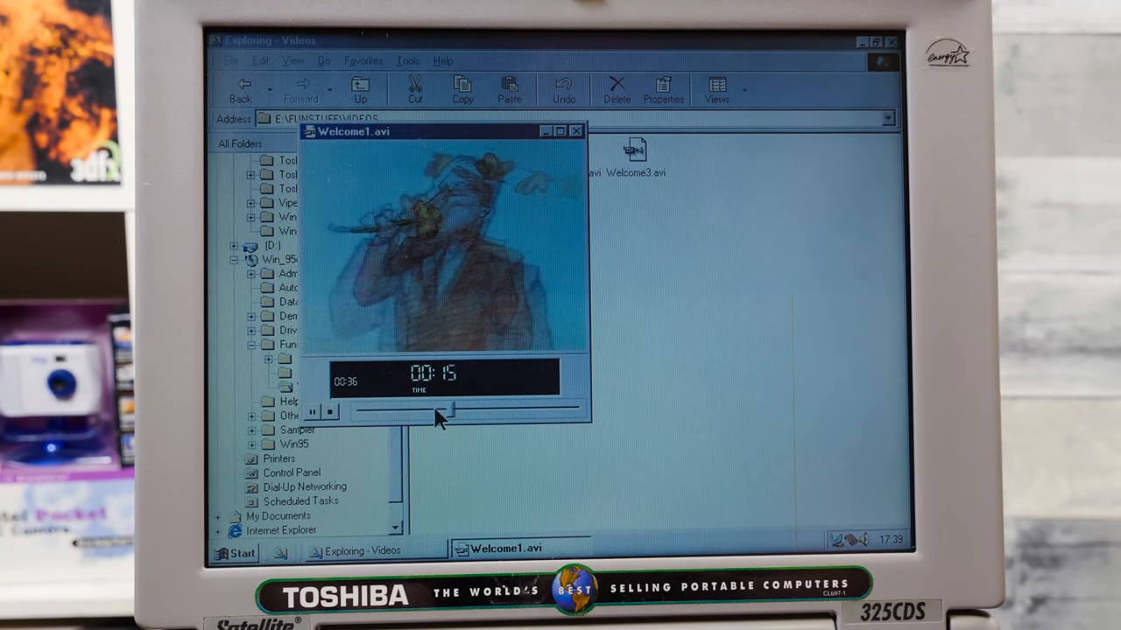
key("alt+F4")
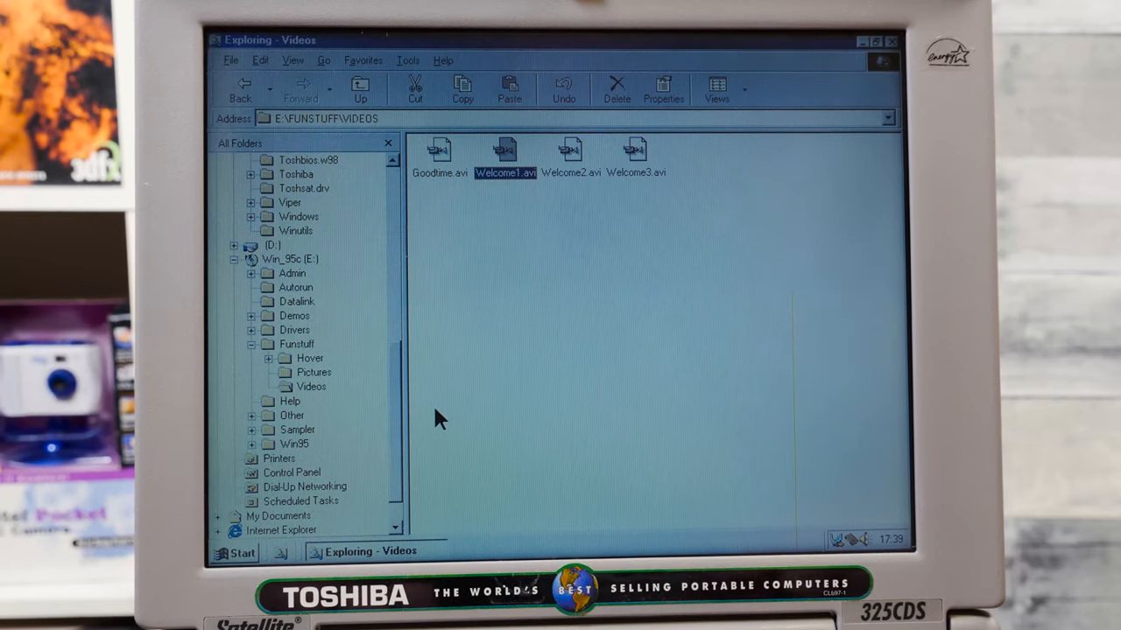
key("Left")
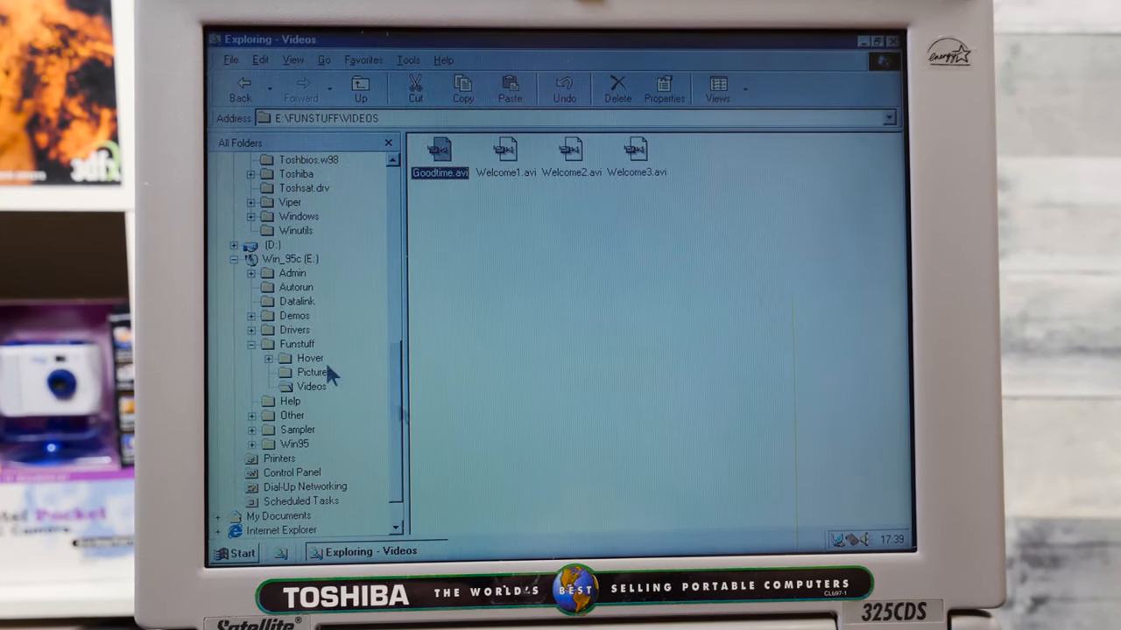
left_click(311, 372)
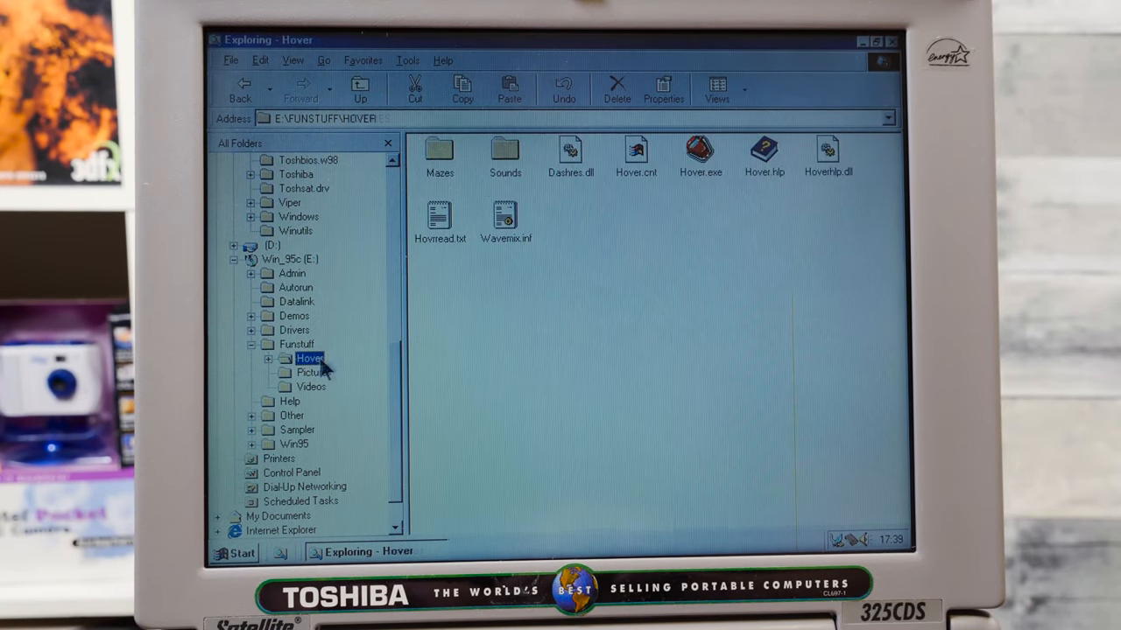
Launch Hover.exe from the Hover folder and dismiss the Quick Help so level 1 starts
left_click(701, 153)
double_click(700, 153)
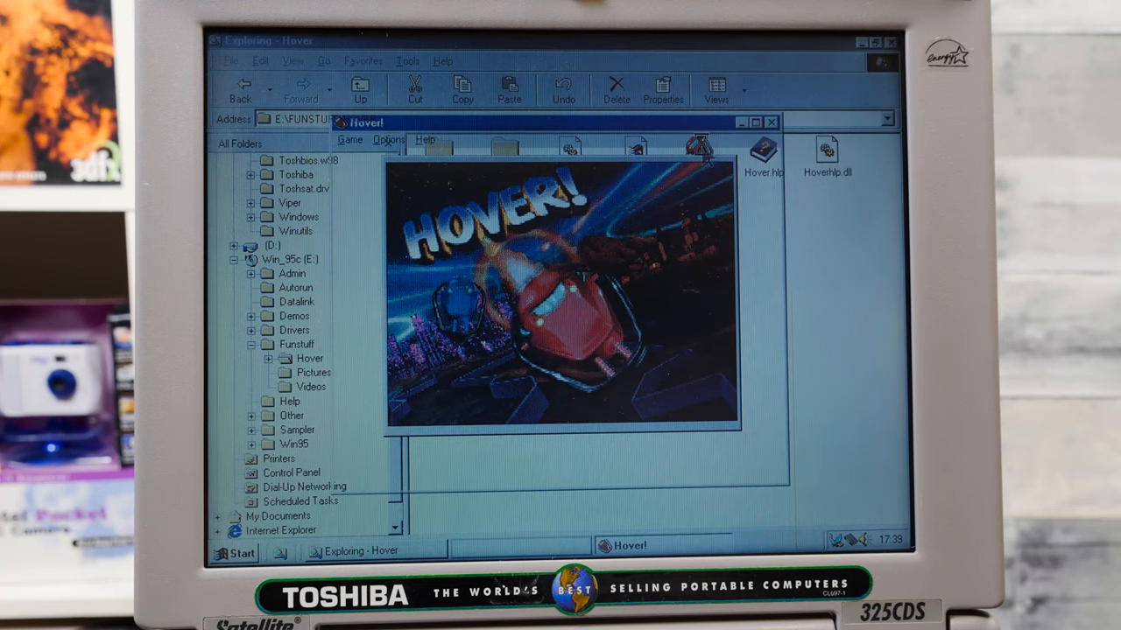
key("Return")
key("F2")
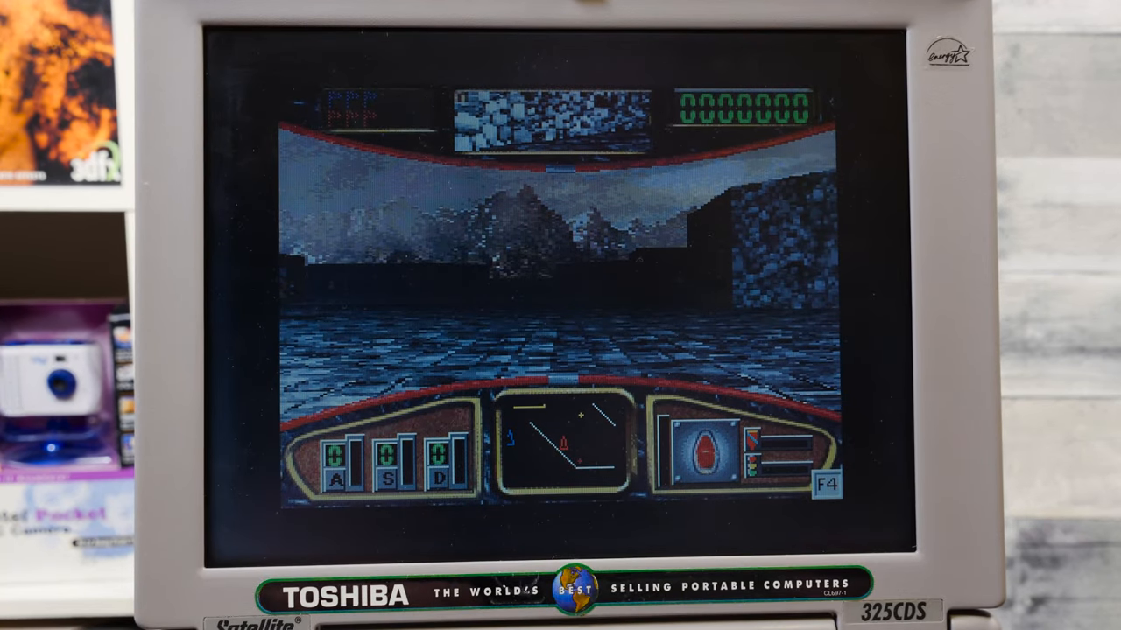
Steer the hovercraft into the tunnel, through the maze, past a flag and out into the open arena
key("Left")
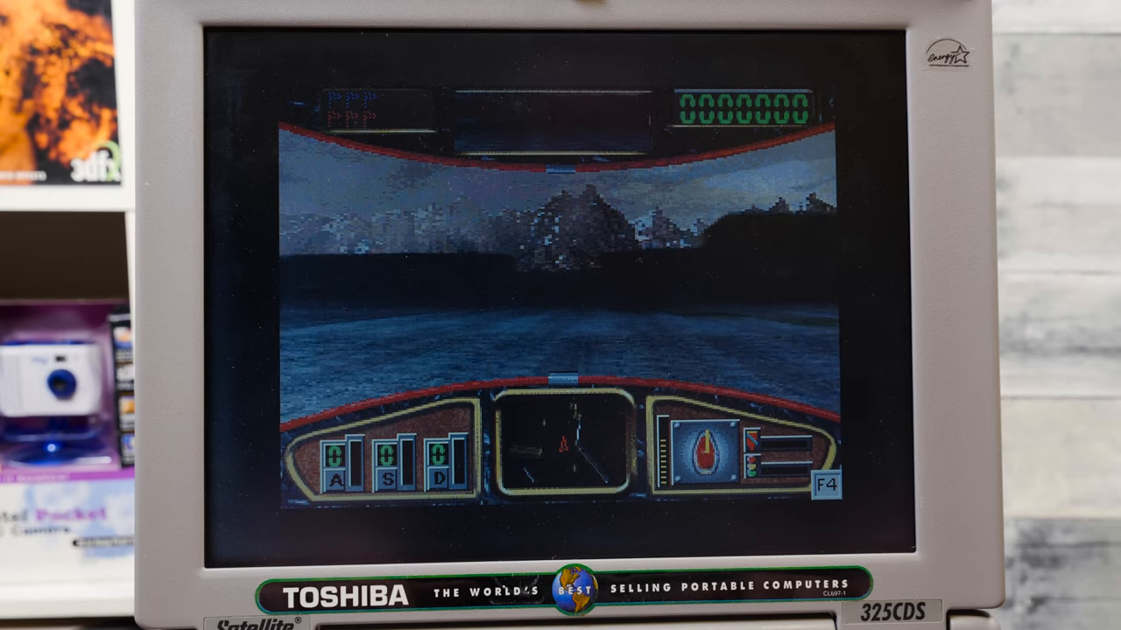
key("Left")
key("Left")
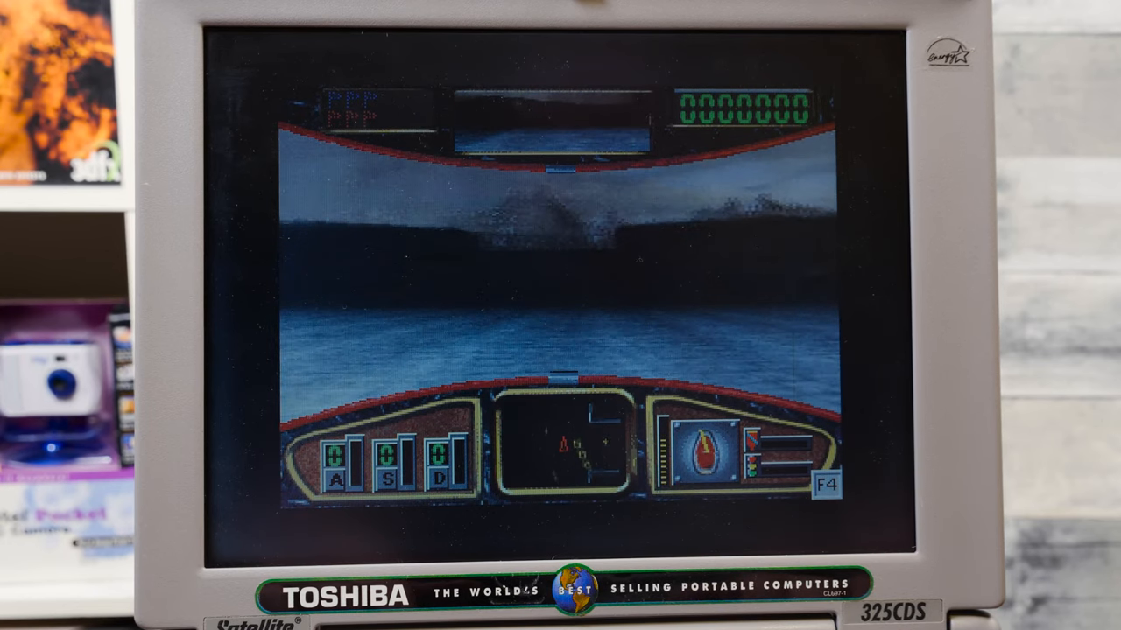
key("Up")
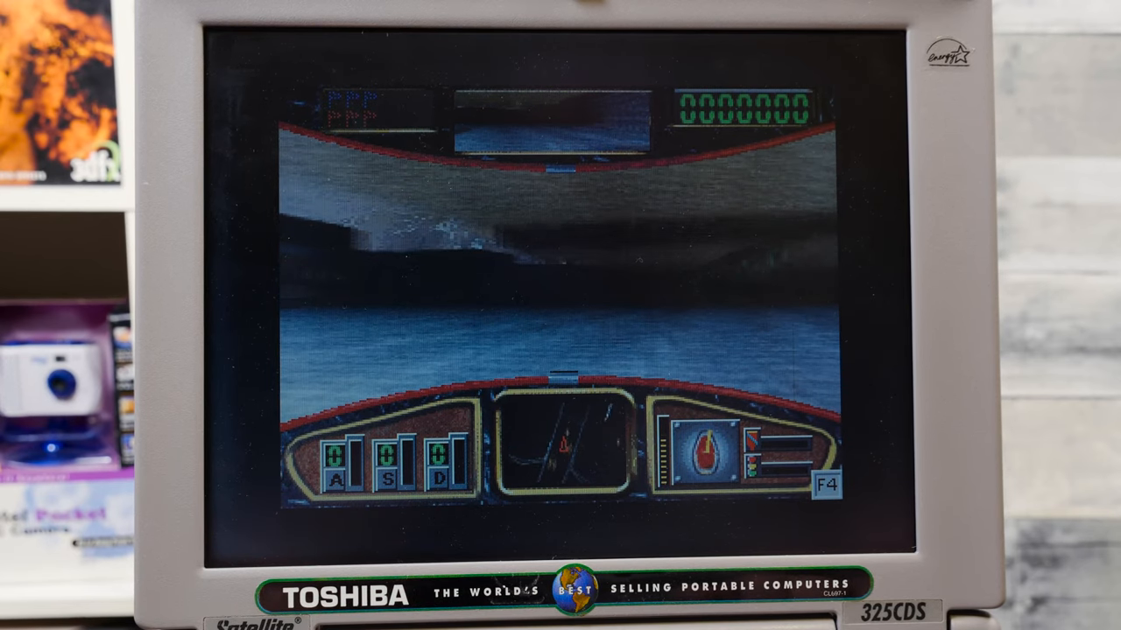
key("Right")
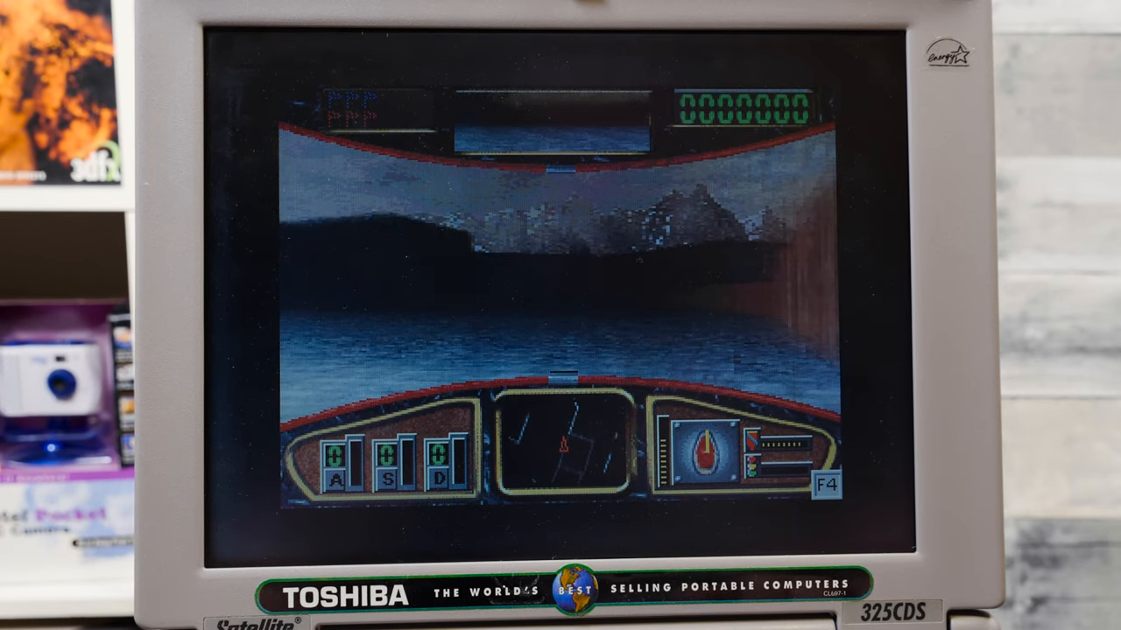
key("Right")
key("Right")
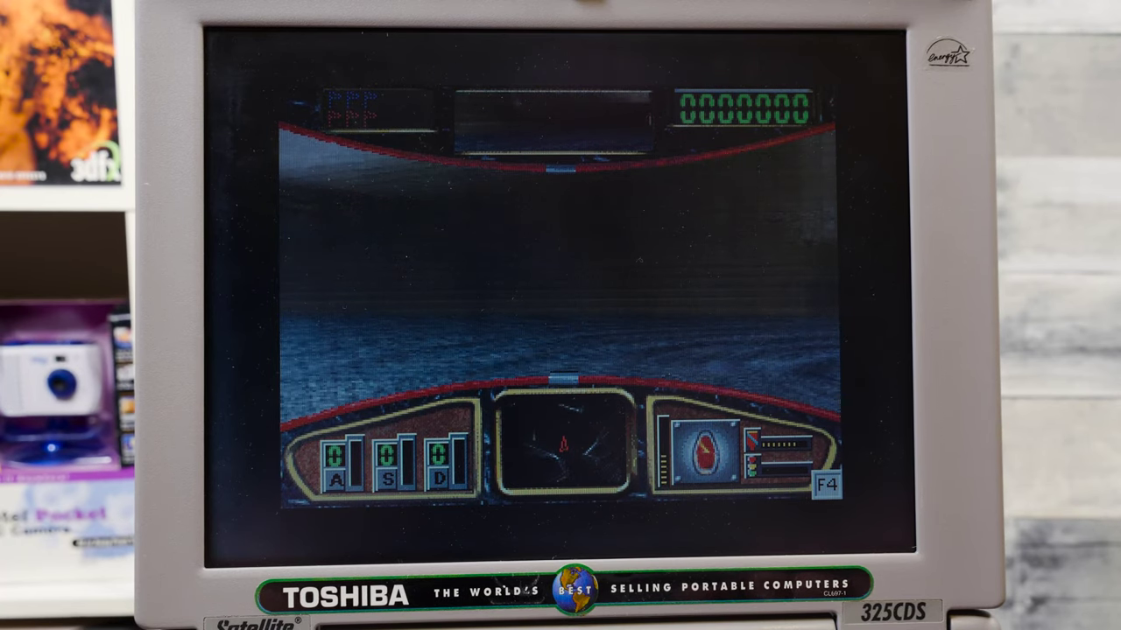
key("Right")
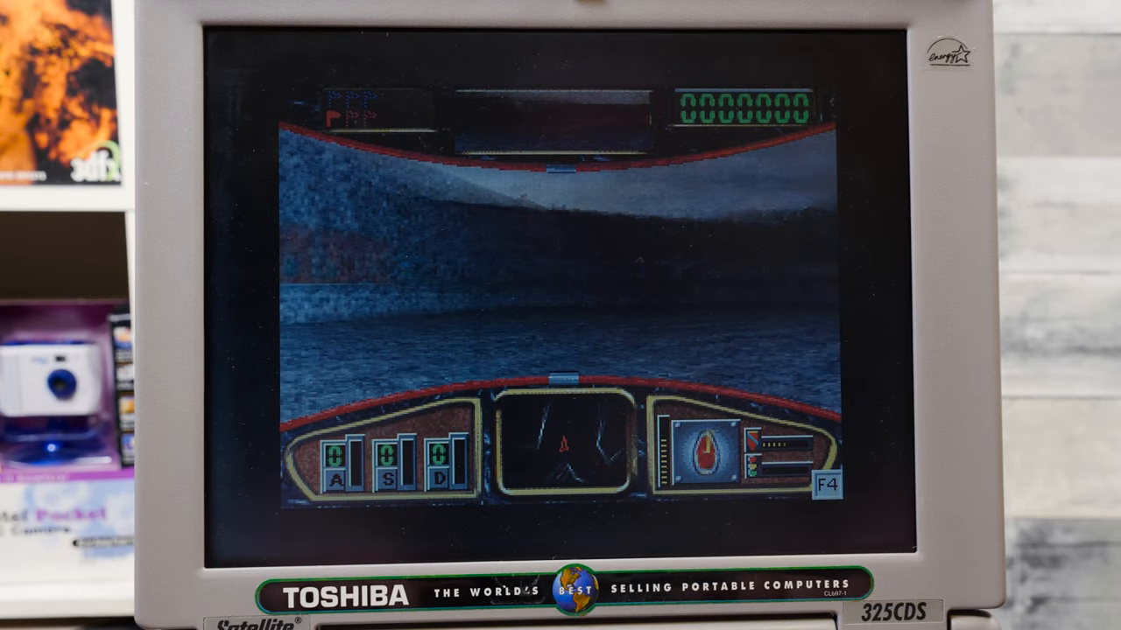
key("Left")
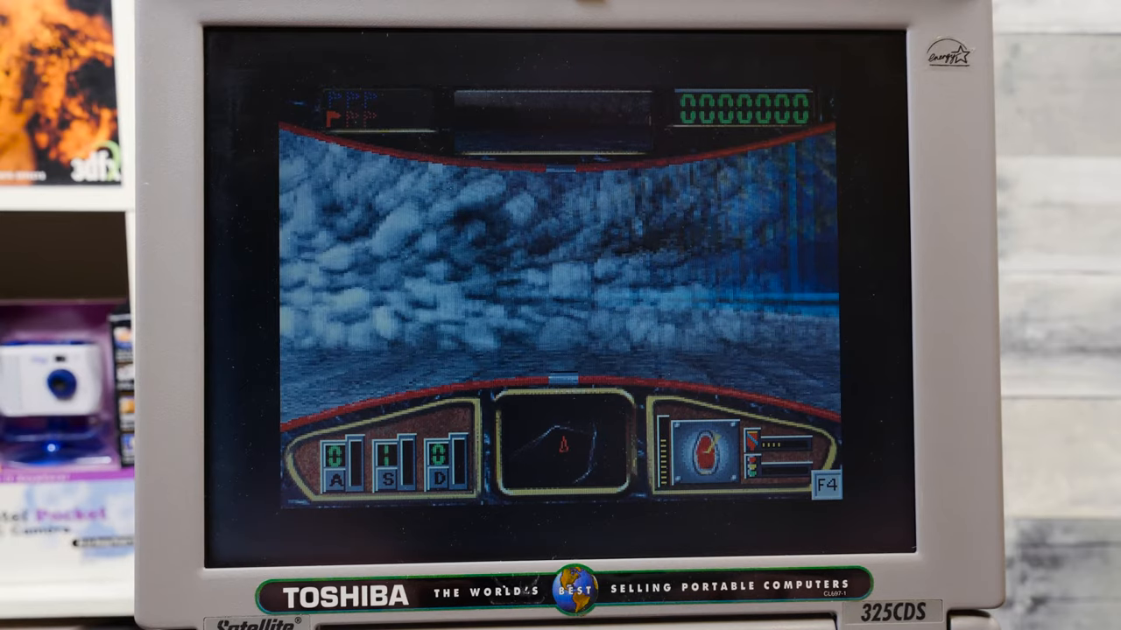
key("Left")
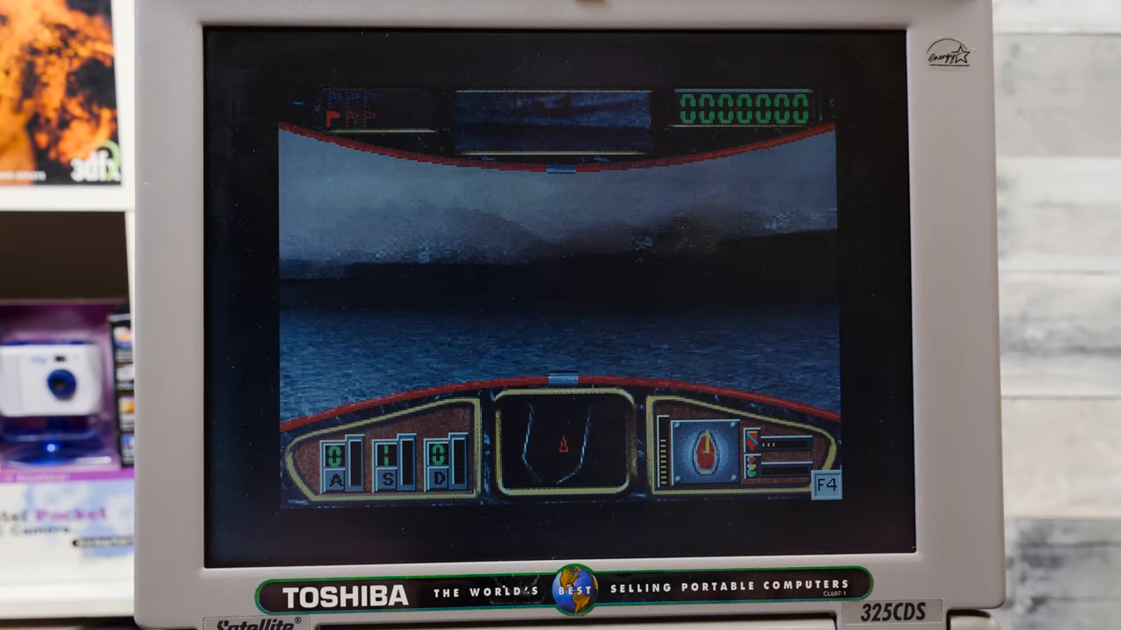
key("Left")
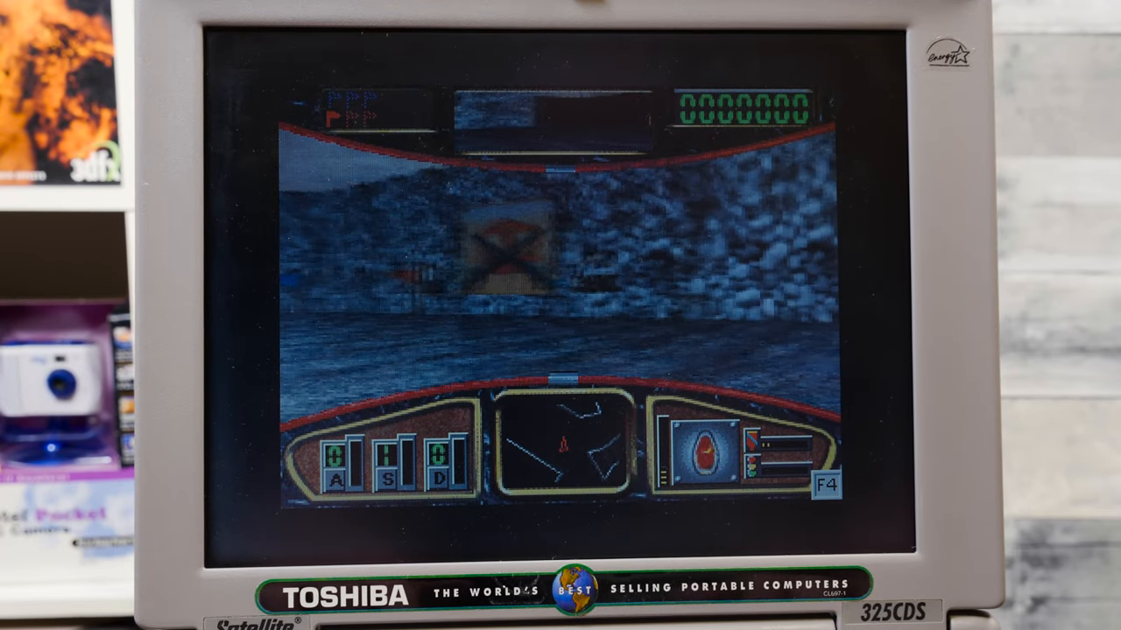
key("Left")
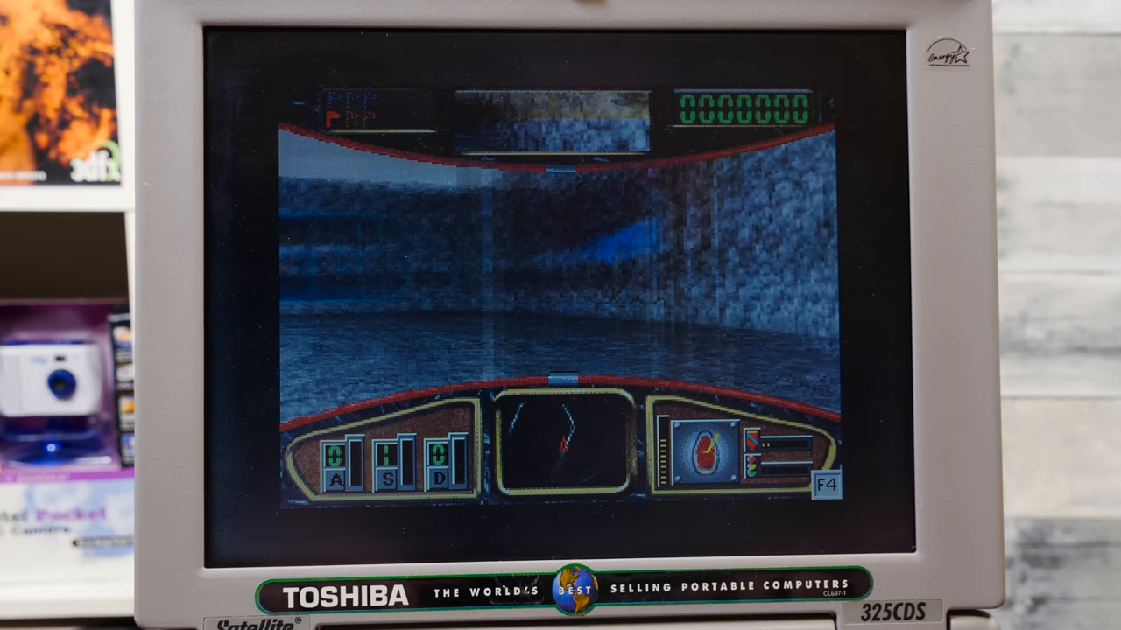
key("Left")
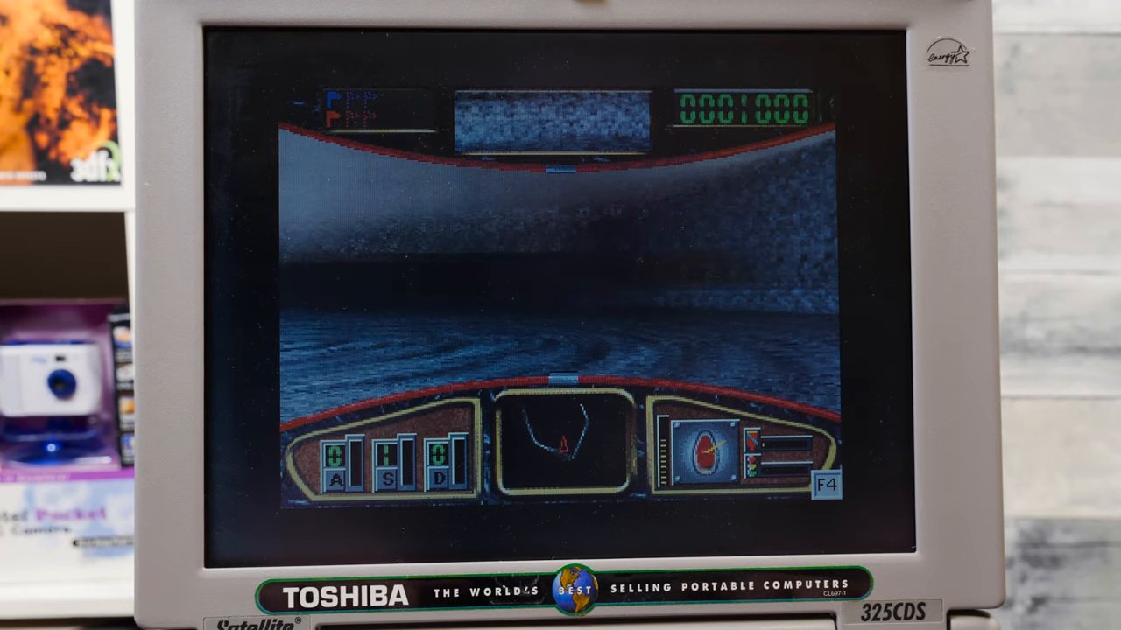
key("Left")
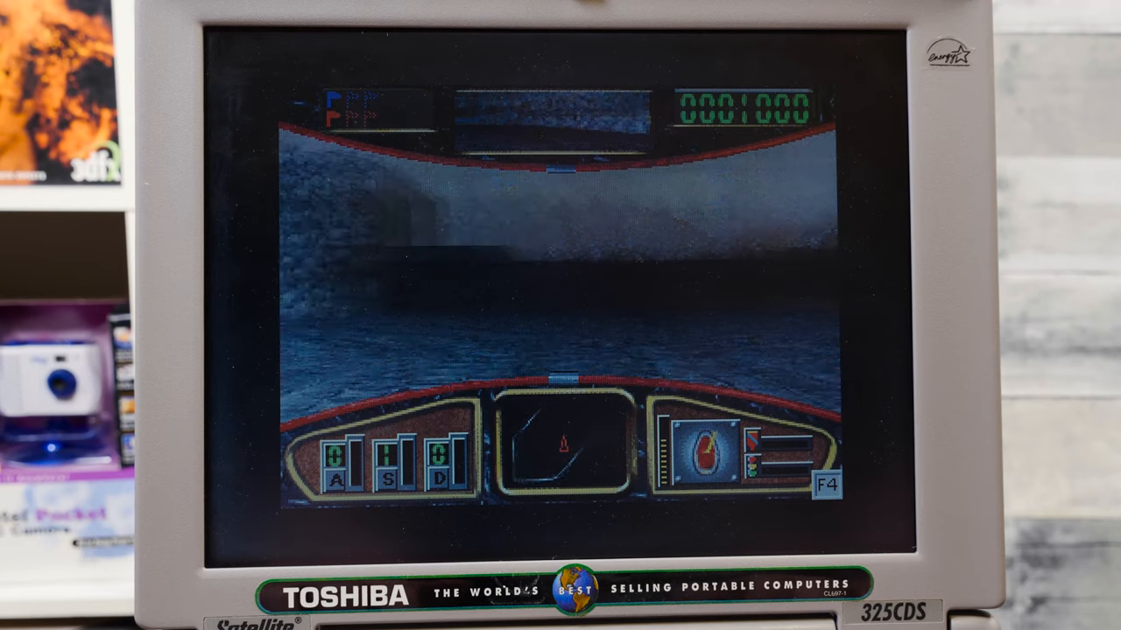
key("Up")
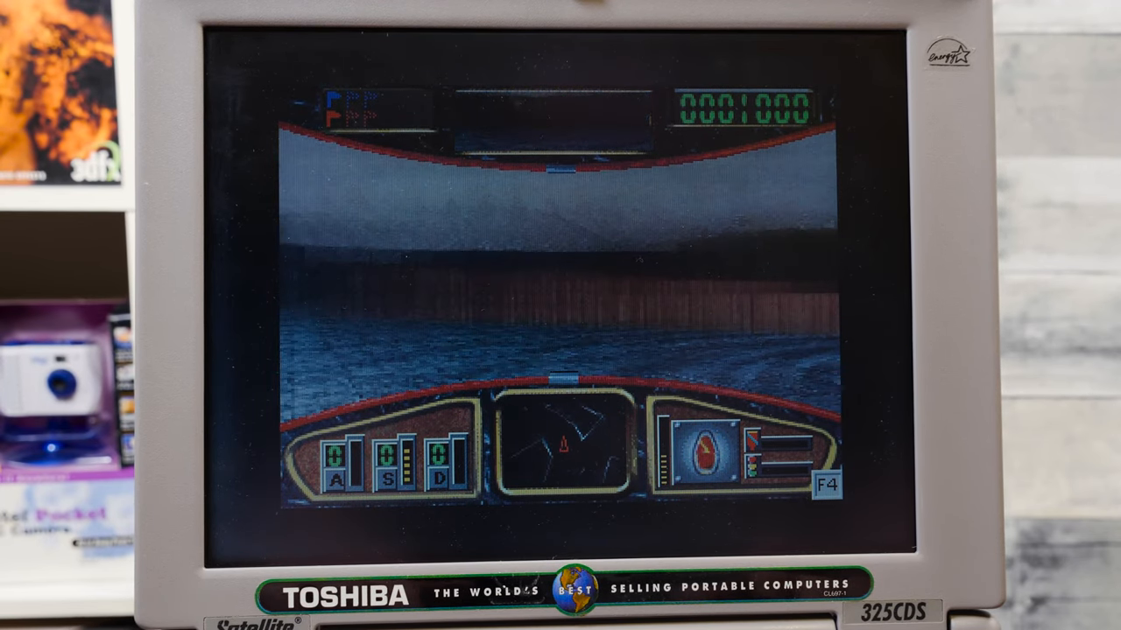
Drive along the wooden wall and corridor, spin to scan the horizon, then pass through the stone tunnel
key("Right")
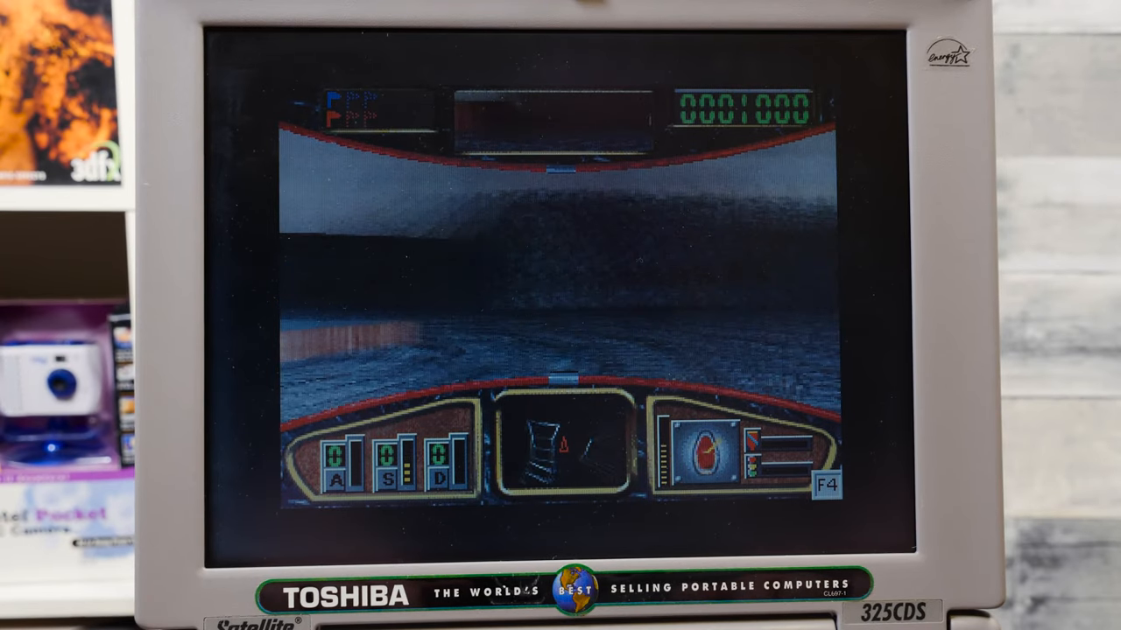
key("Right")
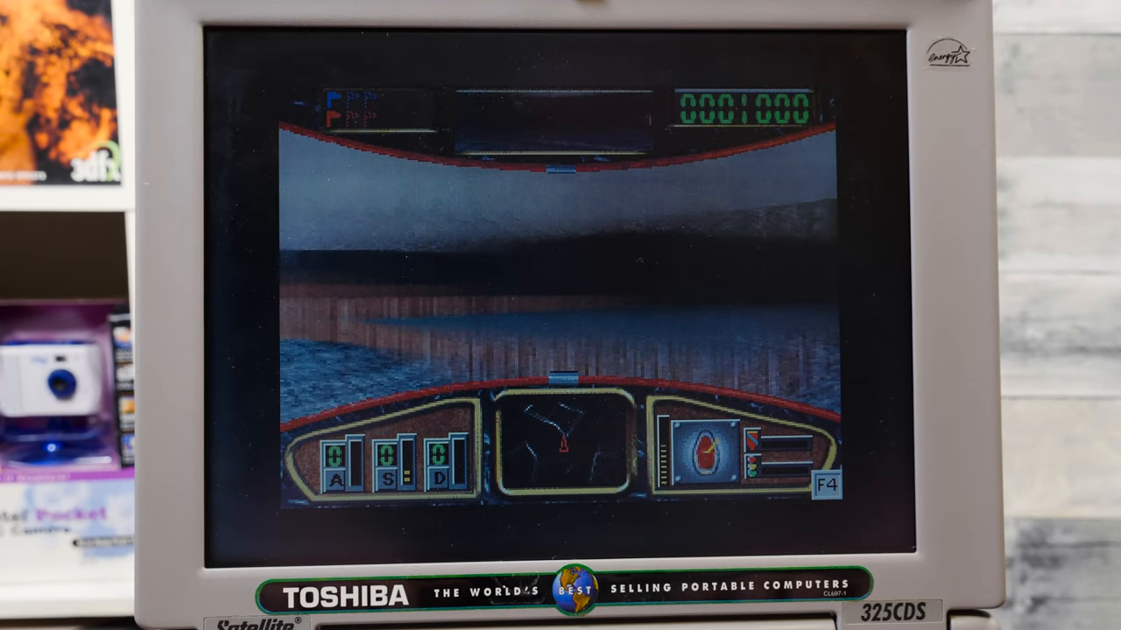
key("Up")
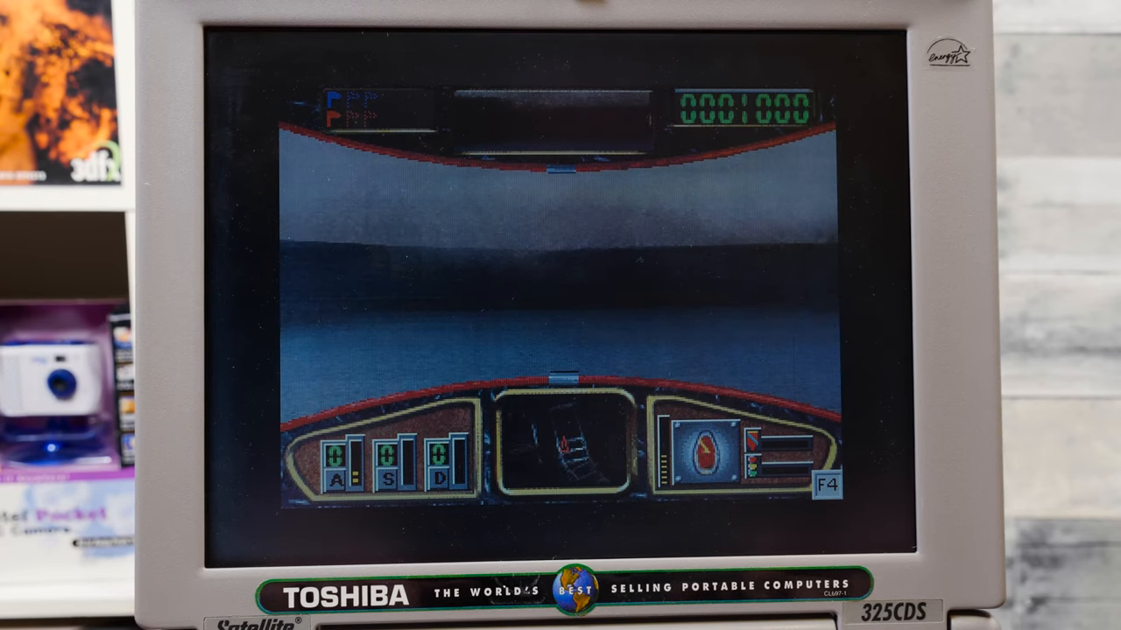
key("Up")
key("Left")
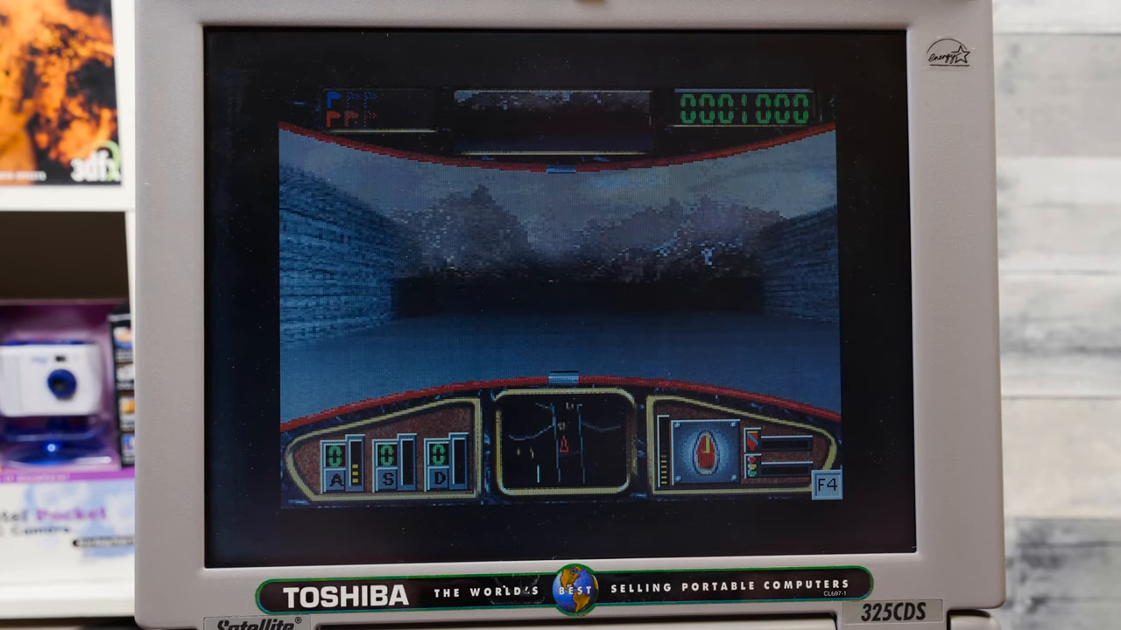
key("Left")
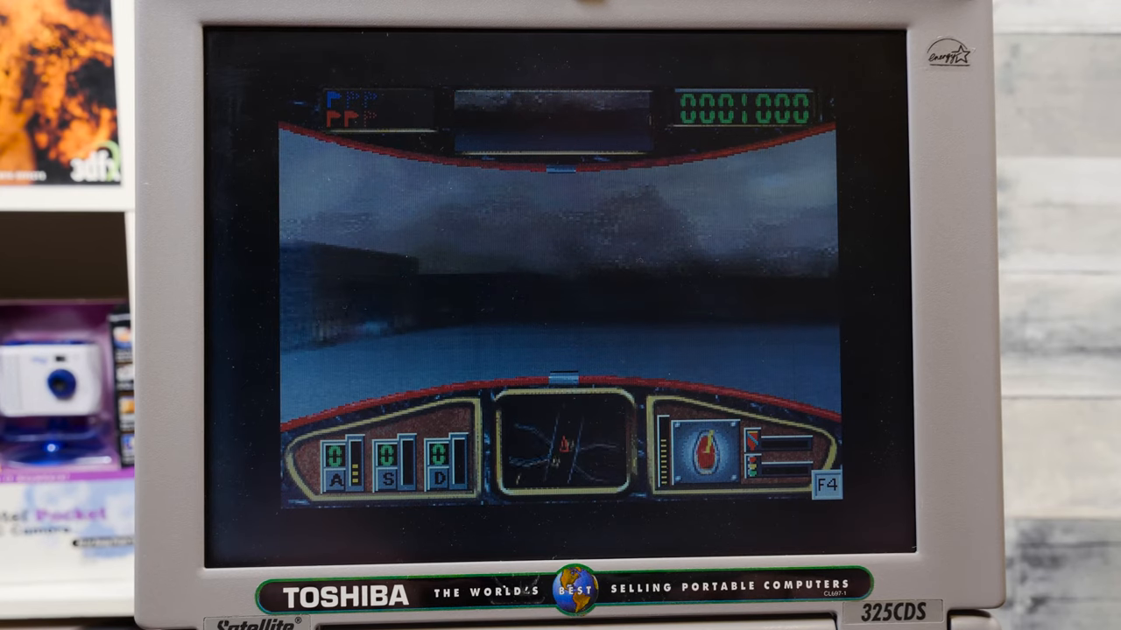
key("Left")
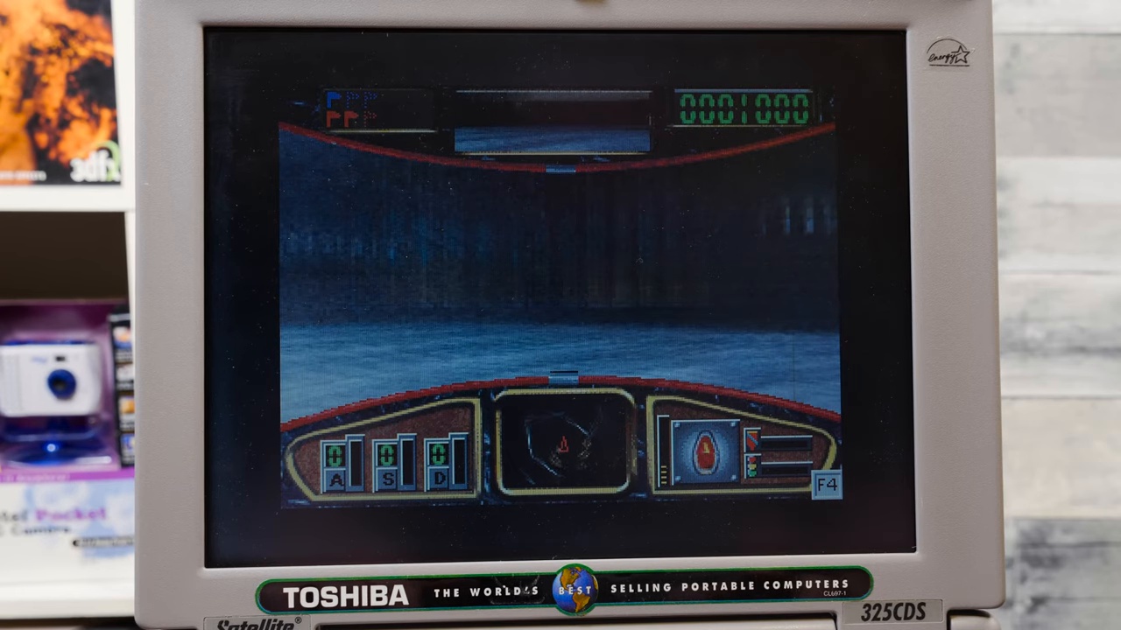
key("Left")
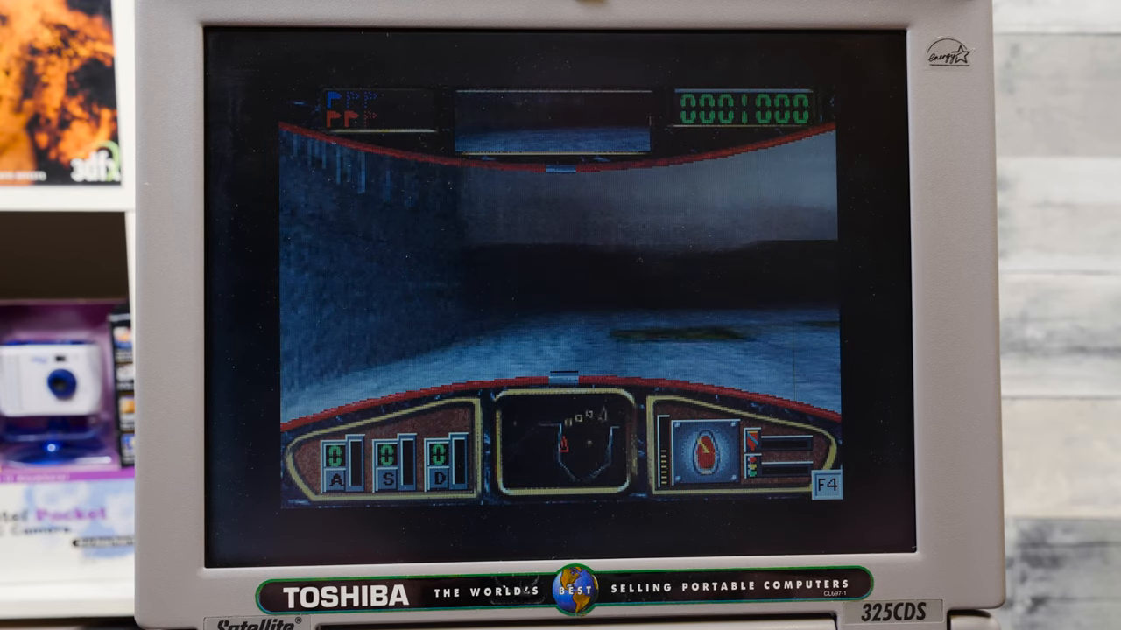
key("Left")
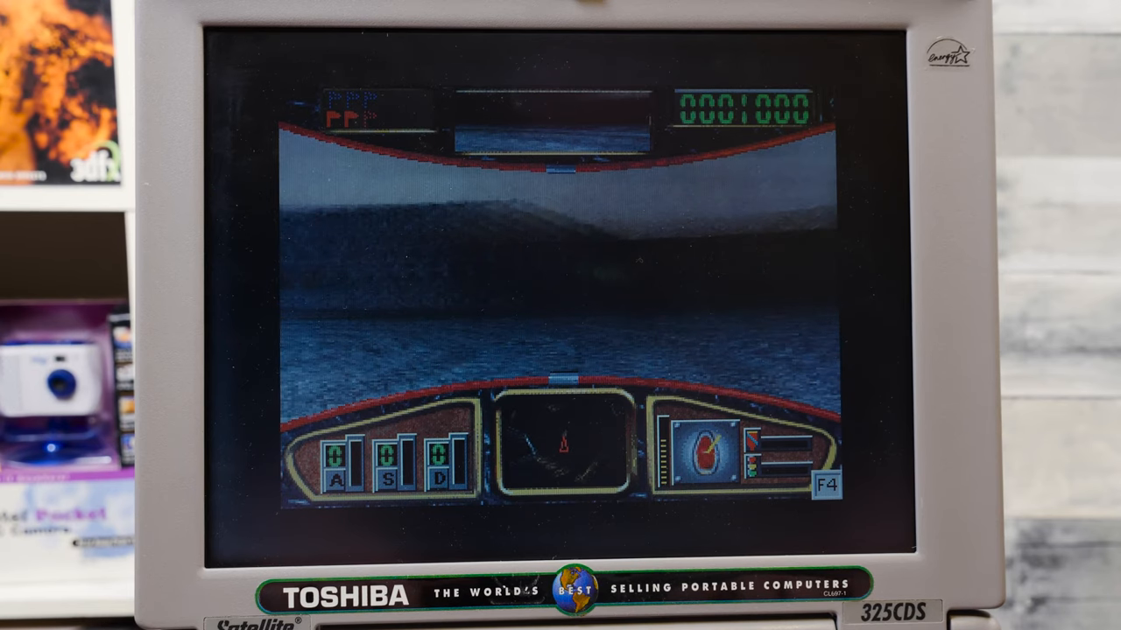
key("Left")
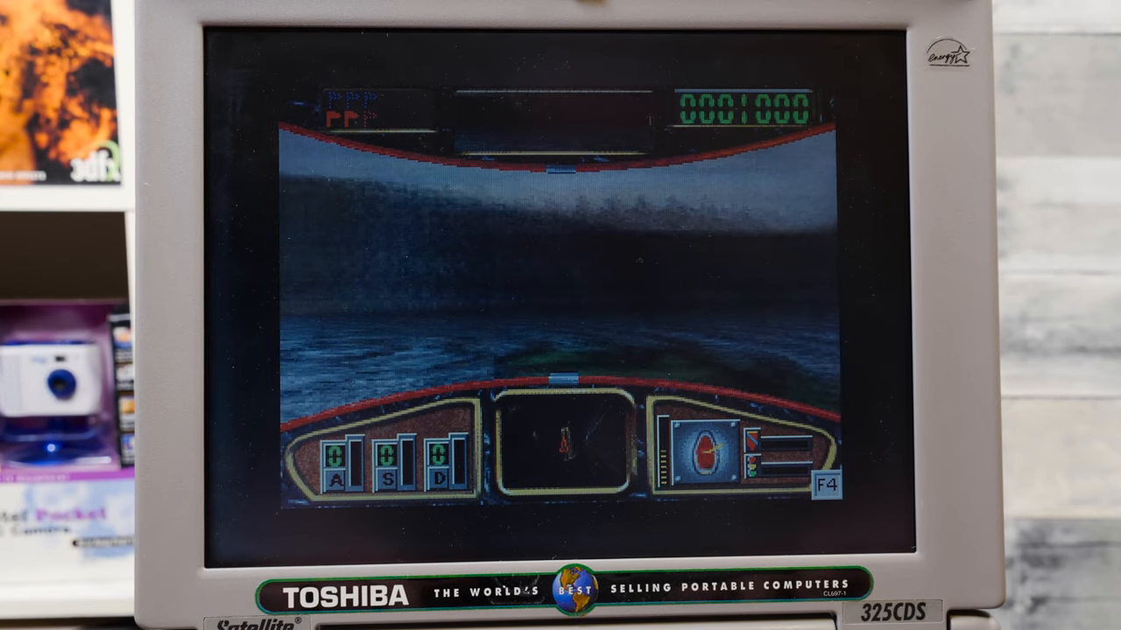
key("Left")
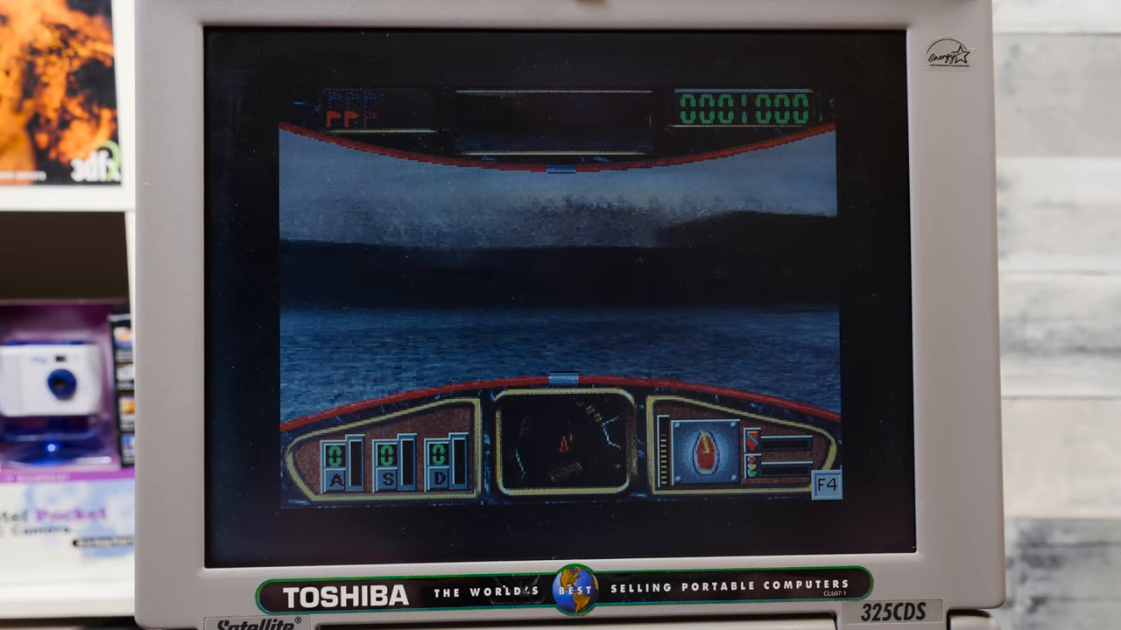
key("Left")
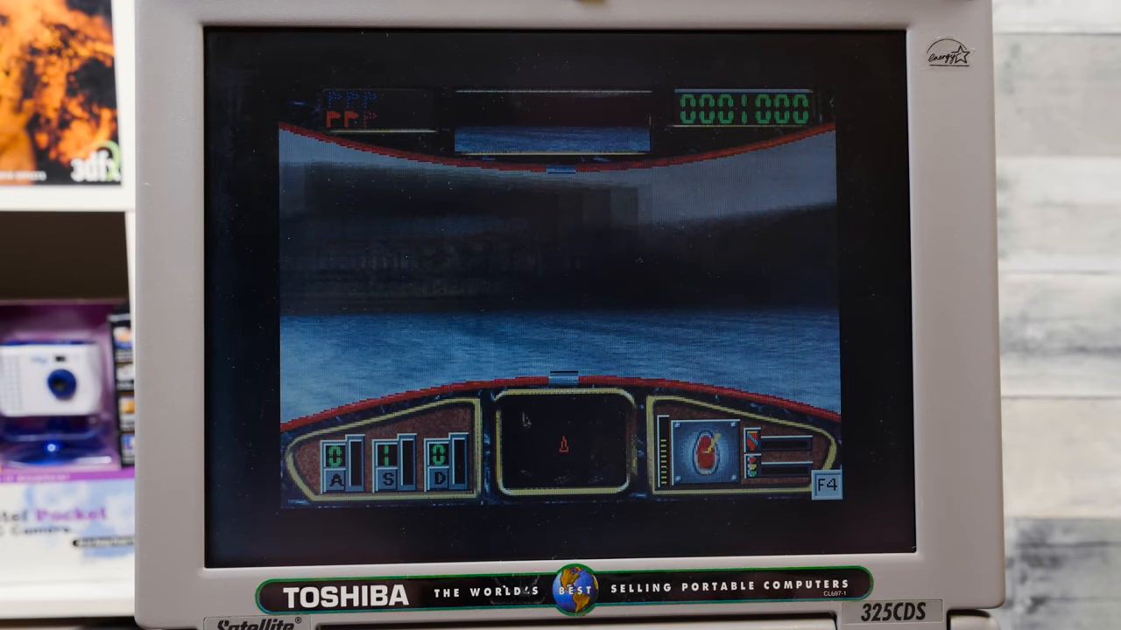
key("Up")
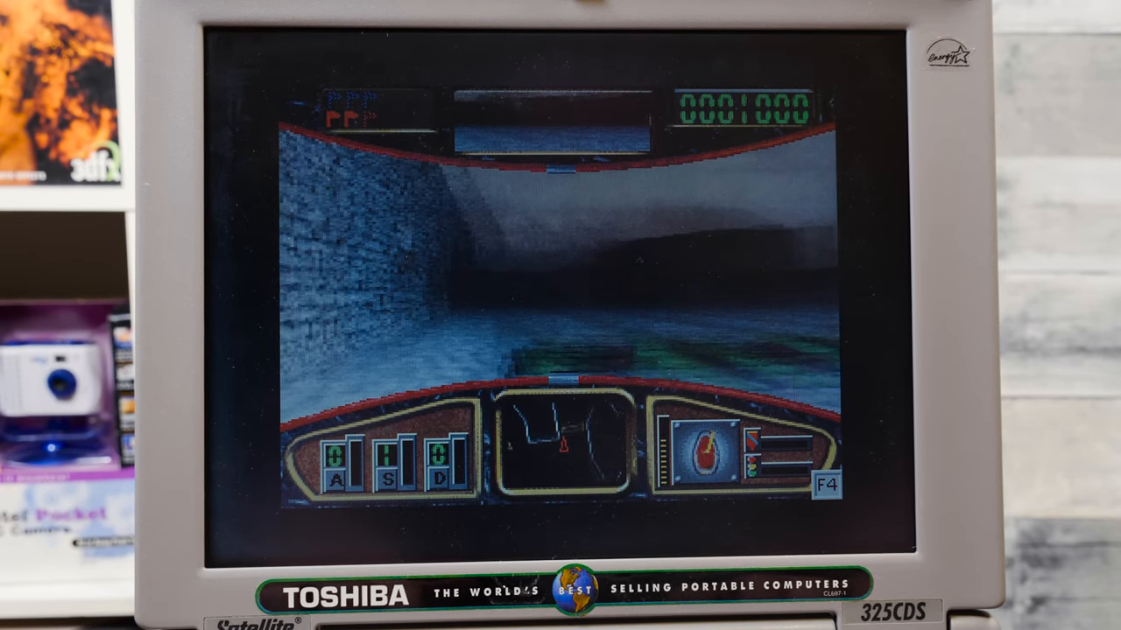
key("Up")
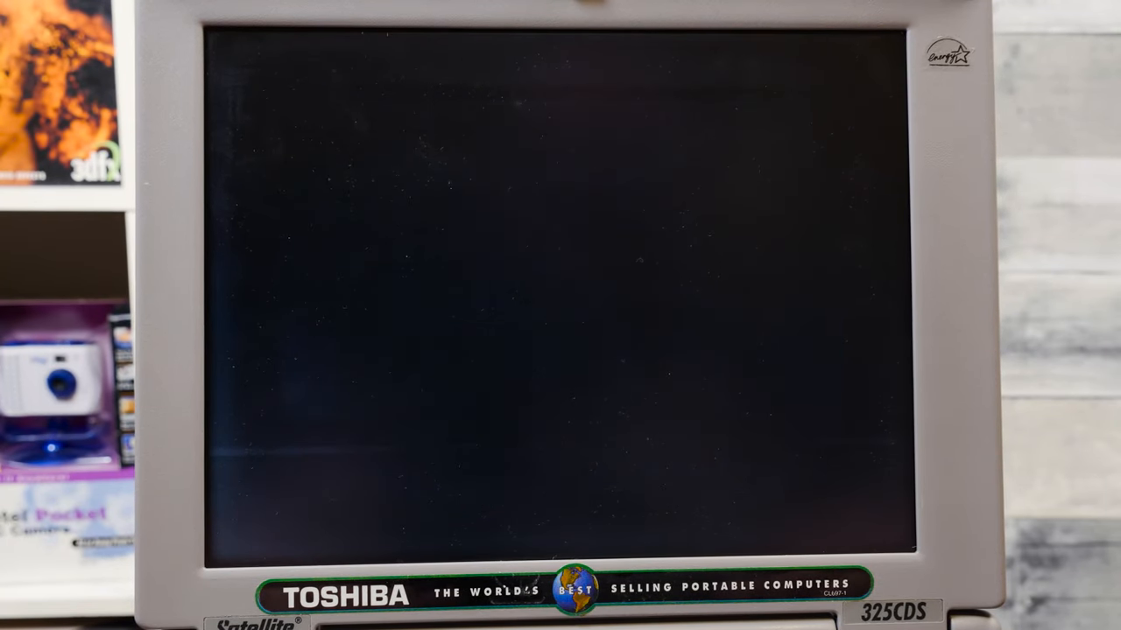
Quit the Hover! game in progress, confirming the exit prompt
key("Escape")
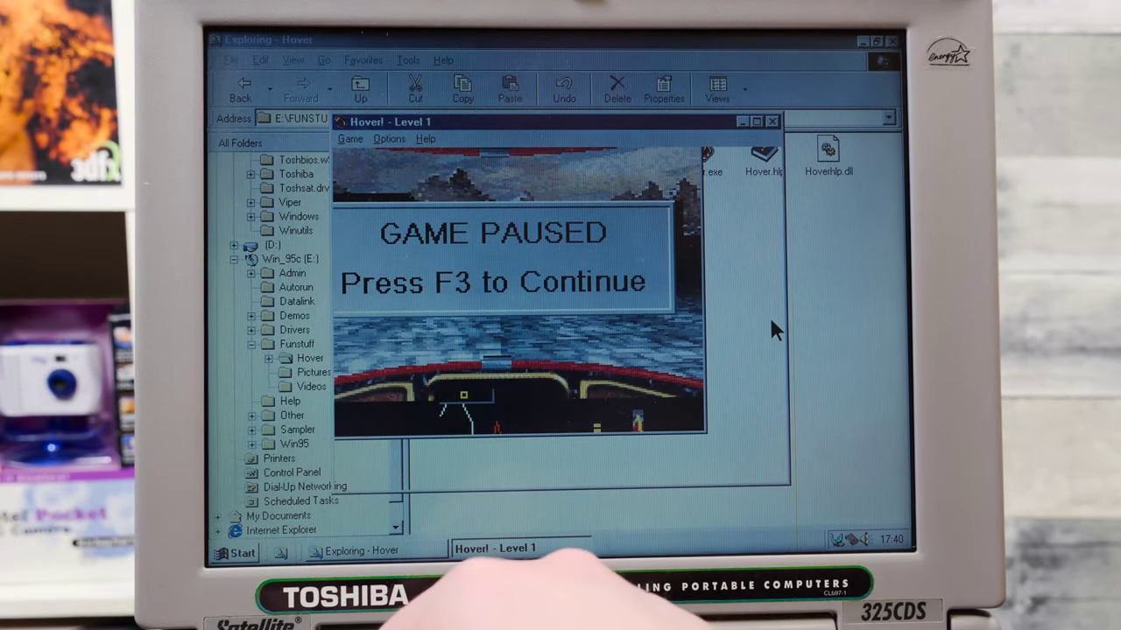
left_click(743, 122)
key("alt+F4")
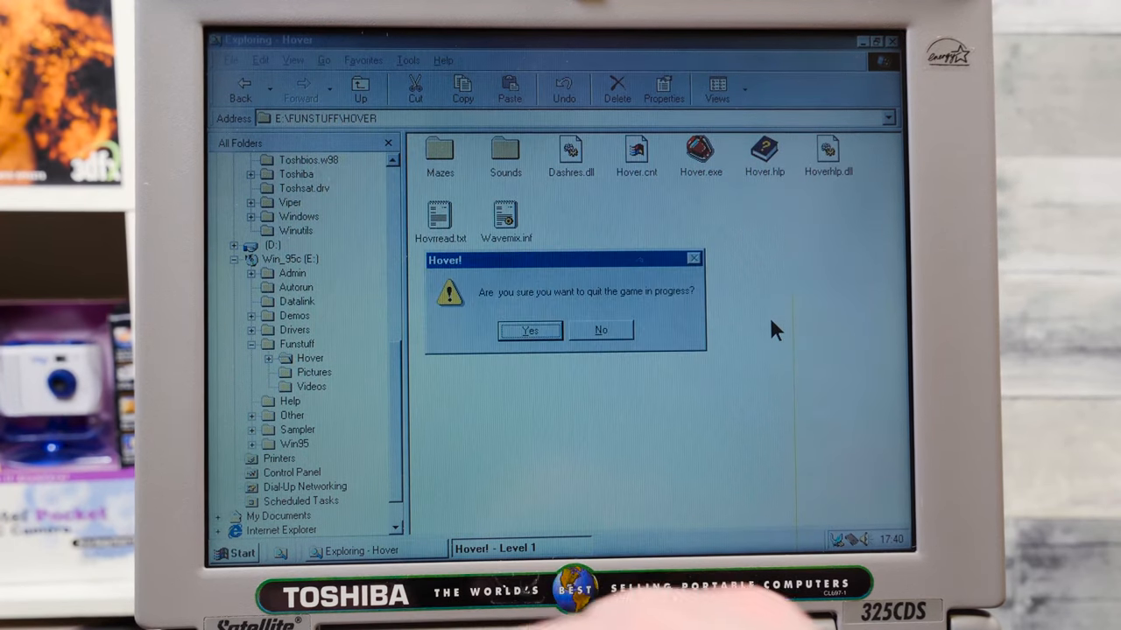
key("Return")
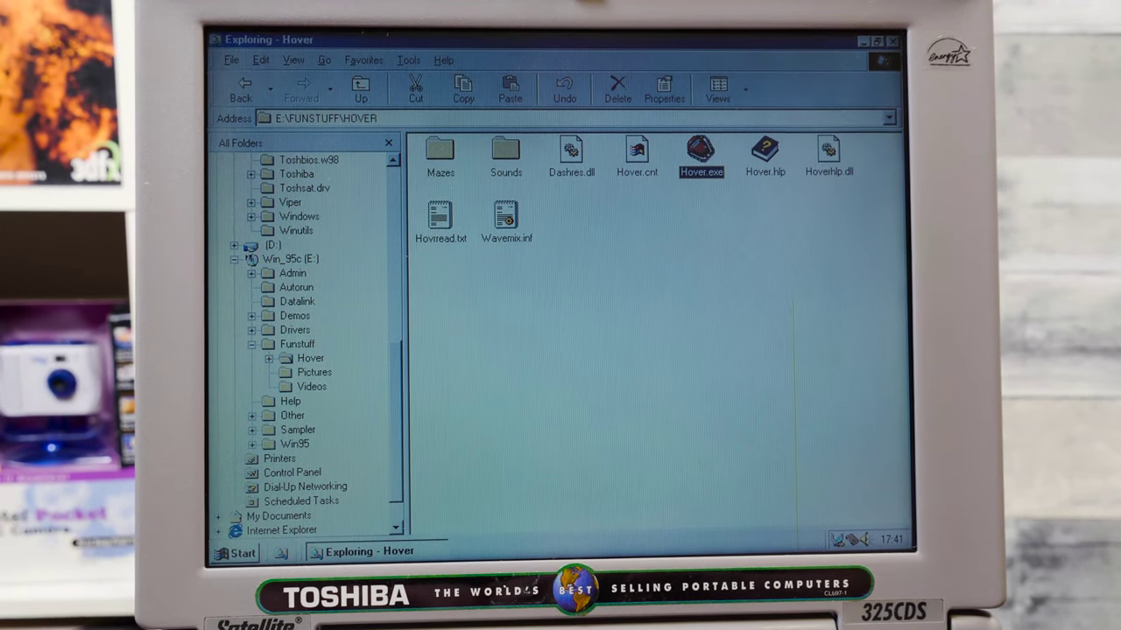
Close the Hover folder window and bring up Display Properties from the desktop
key("alt+F4")
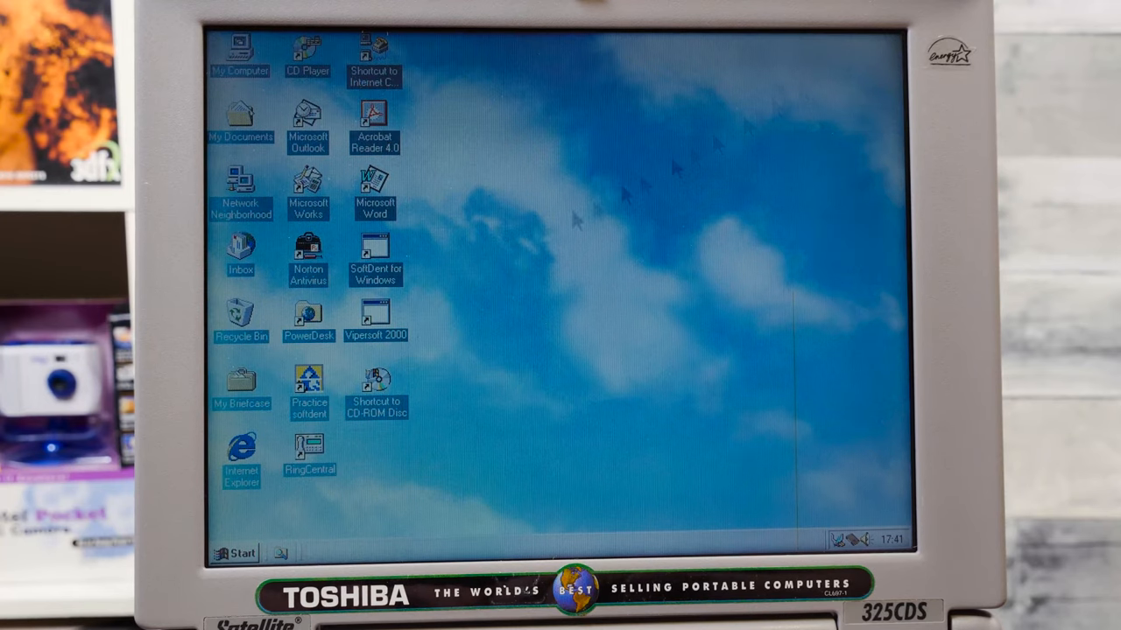
right_click(519, 283)
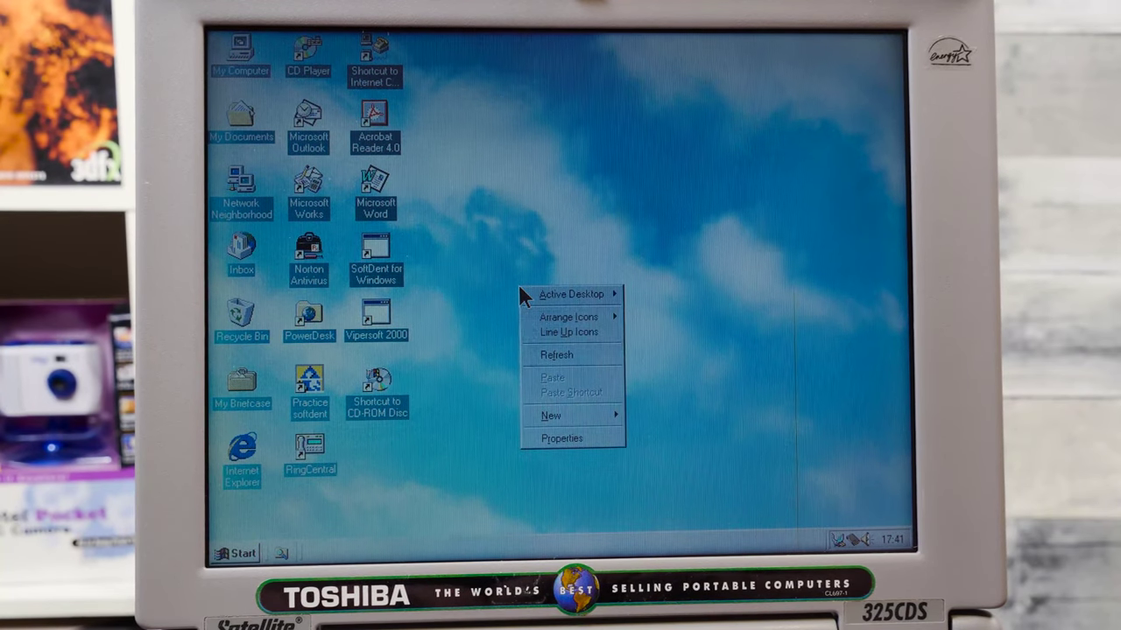
left_click(544, 438)
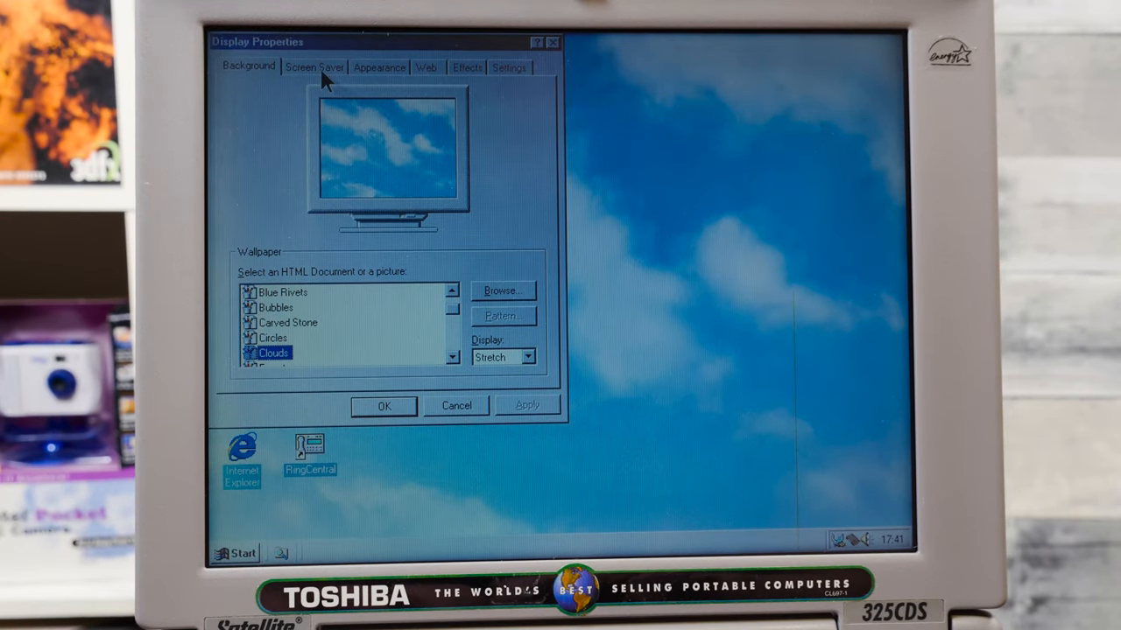
Switch Display Properties to the Screen Saver settings for the 3D Maze preview
left_click(320, 68)
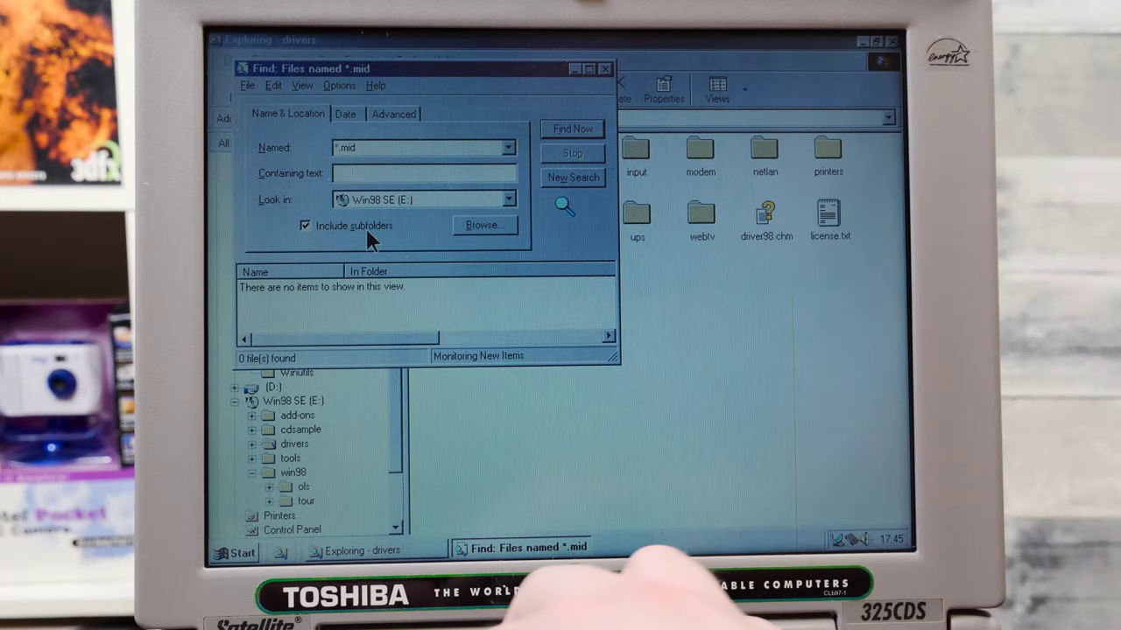
Browse the CD's cdsample folder into catalog and products in Windows Explorer
key("Escape")
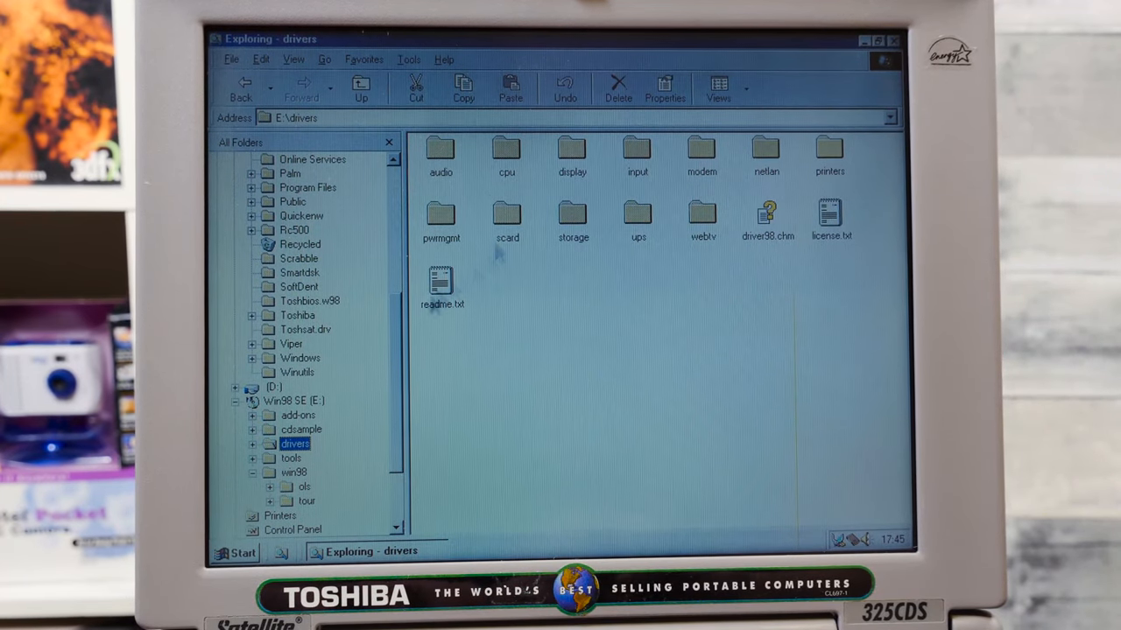
left_click(302, 430)
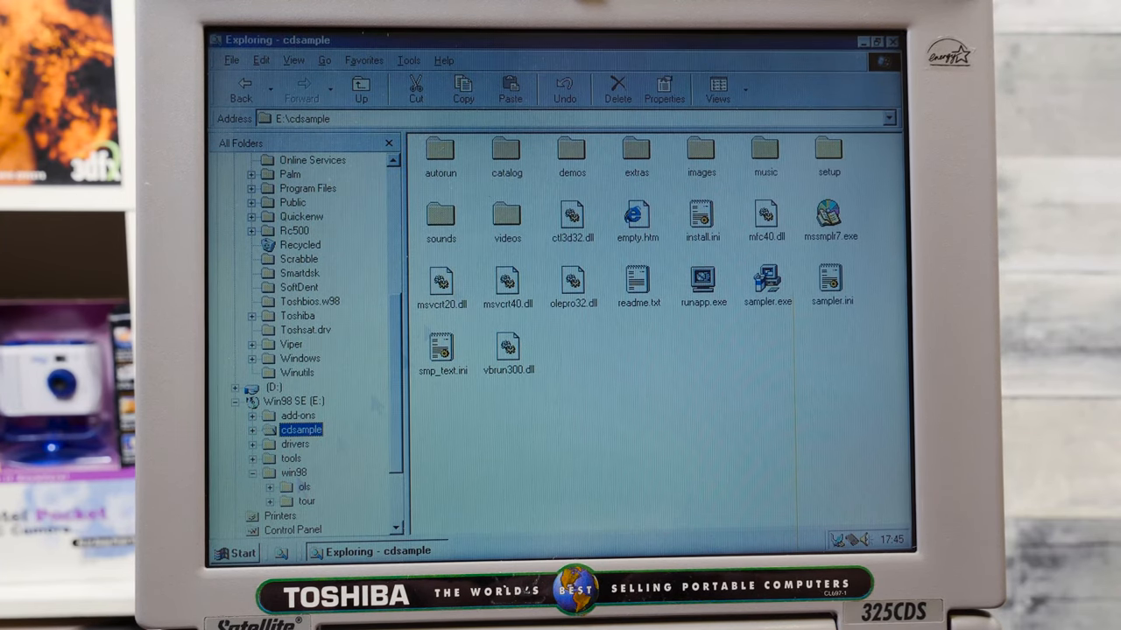
double_click(506, 157)
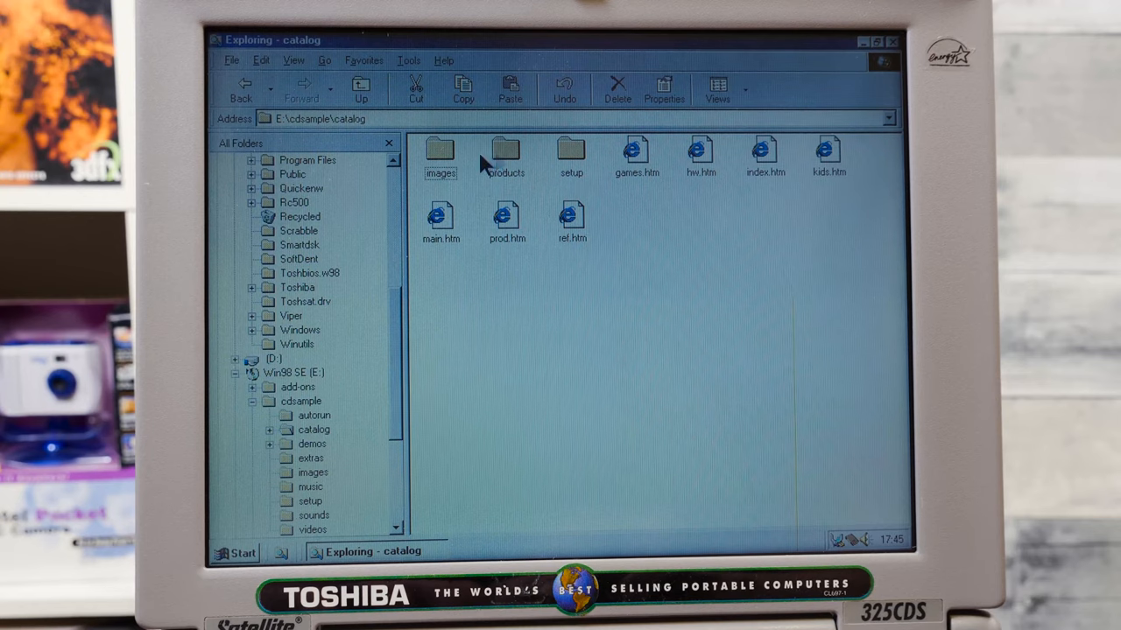
double_click(505, 156)
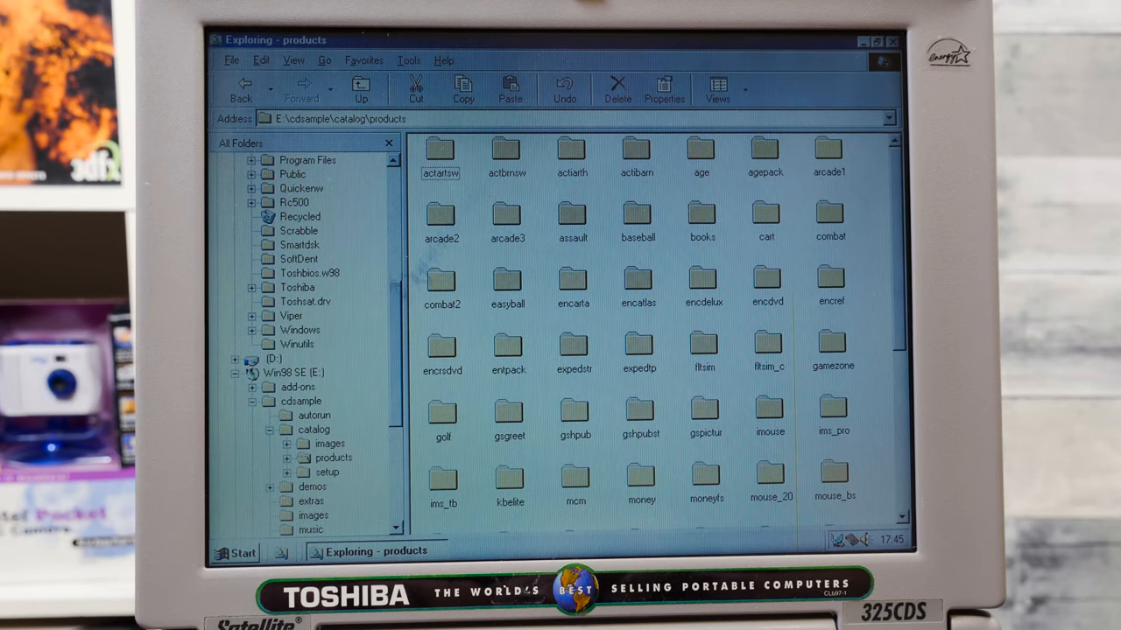
left_click_drag(398, 311, 398, 364)
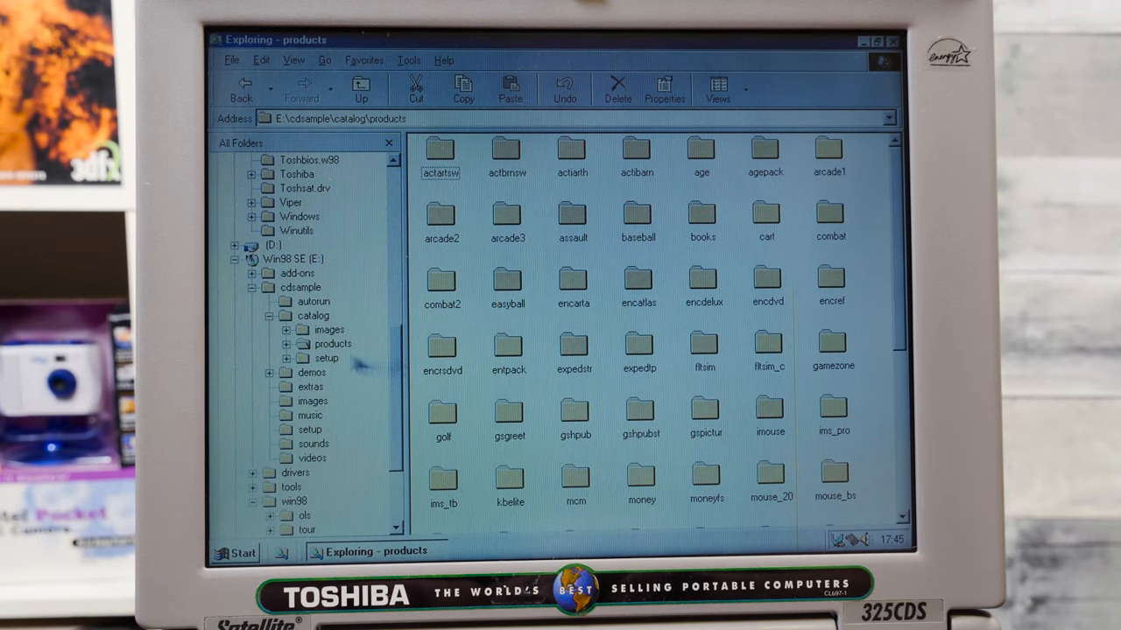
Check the setup folder, return to catalog, launch index.htm, and dismiss the Explorer crash message
left_click(326, 358)
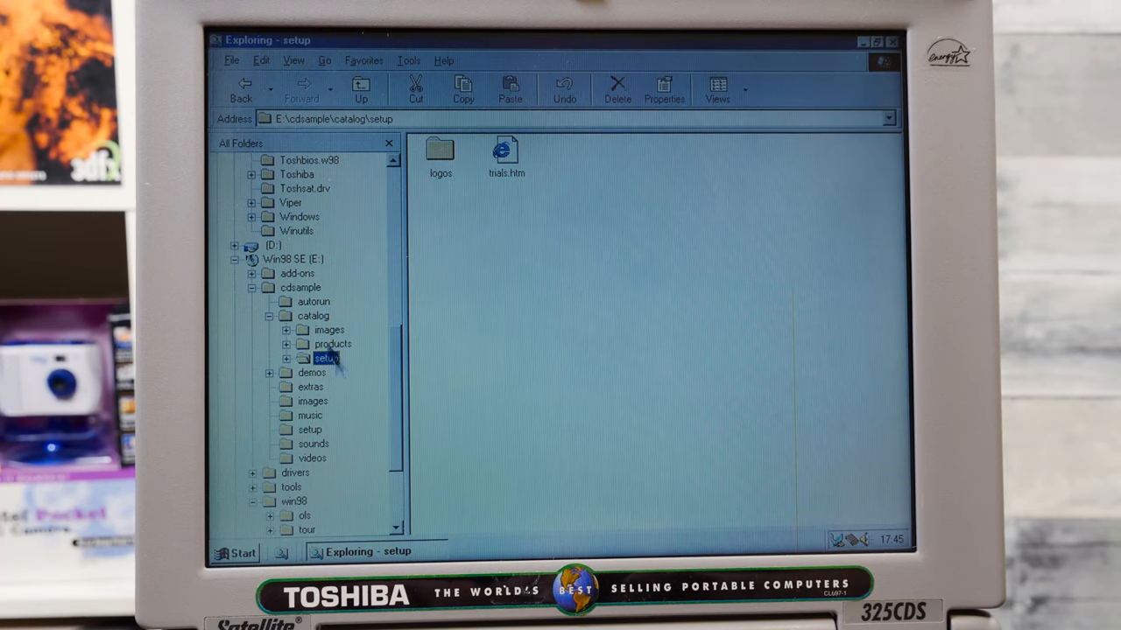
left_click(313, 316)
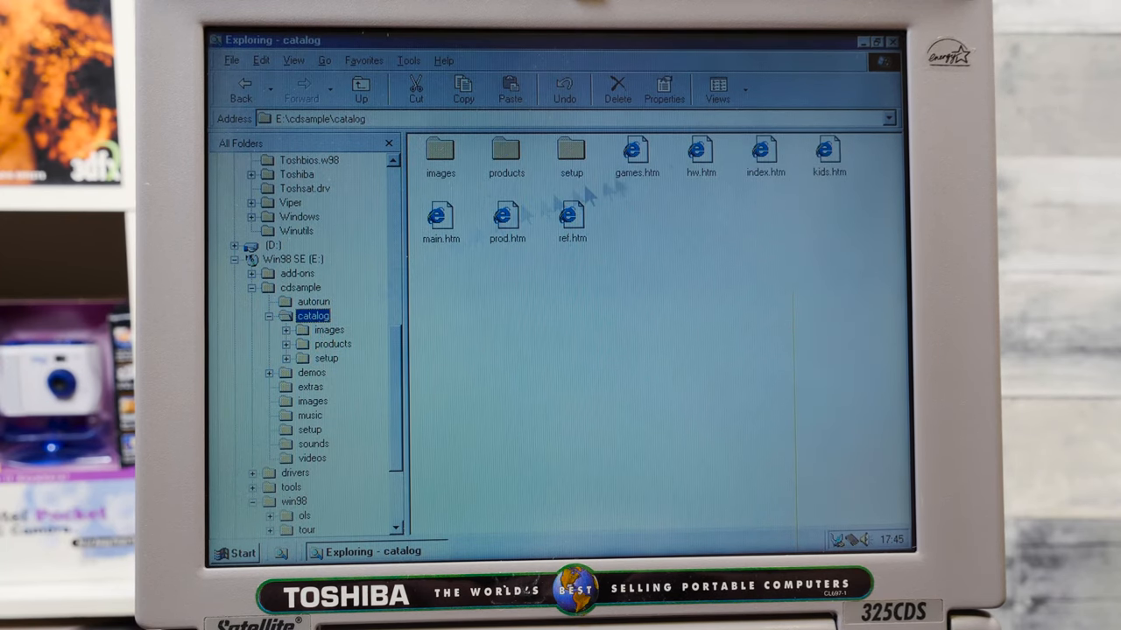
double_click(763, 157)
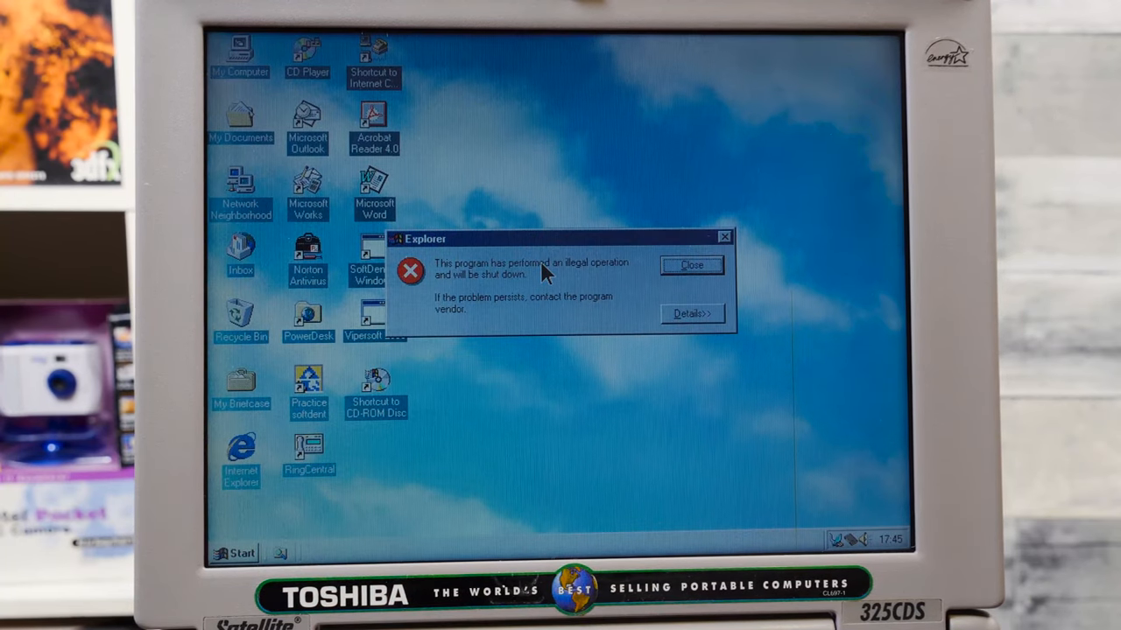
key("Return")
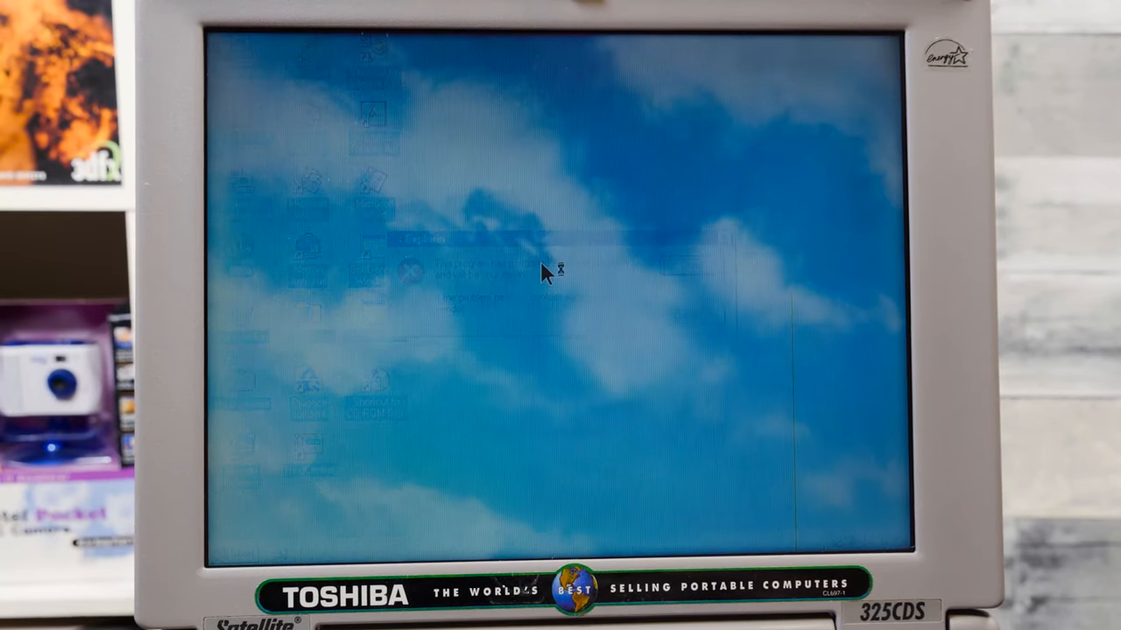